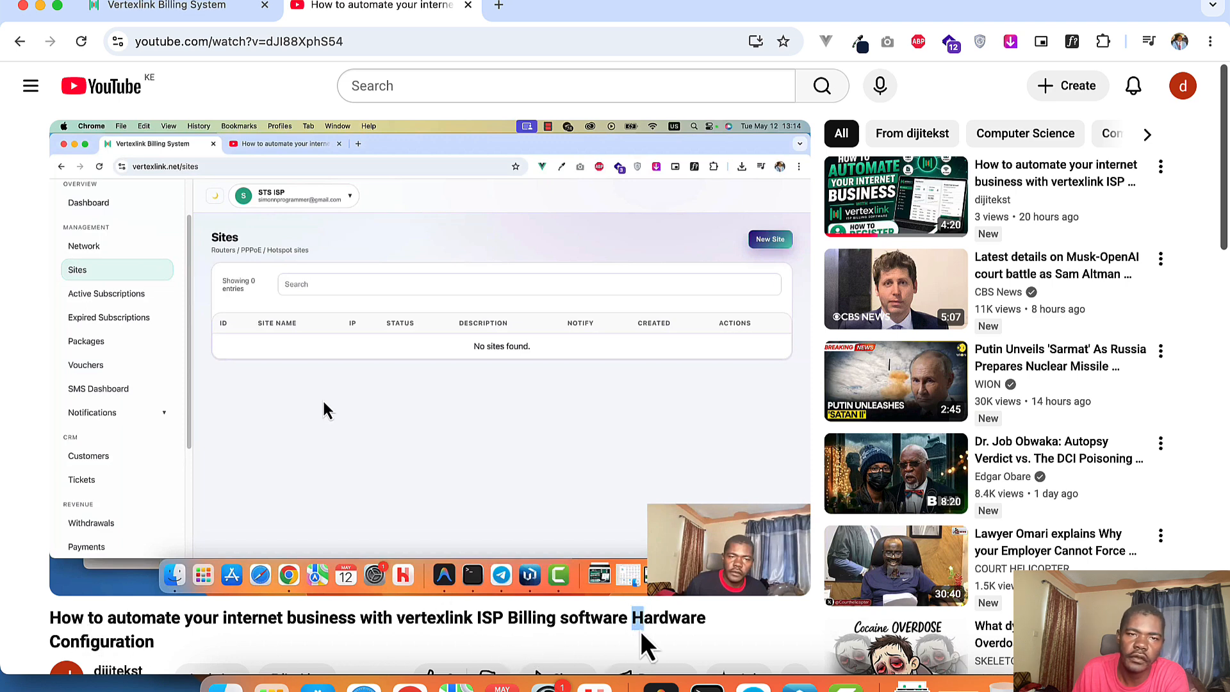
Step: Switch from the YouTube tutorial to the Vertexlink Billing System dashboard tab
click(177, 5)
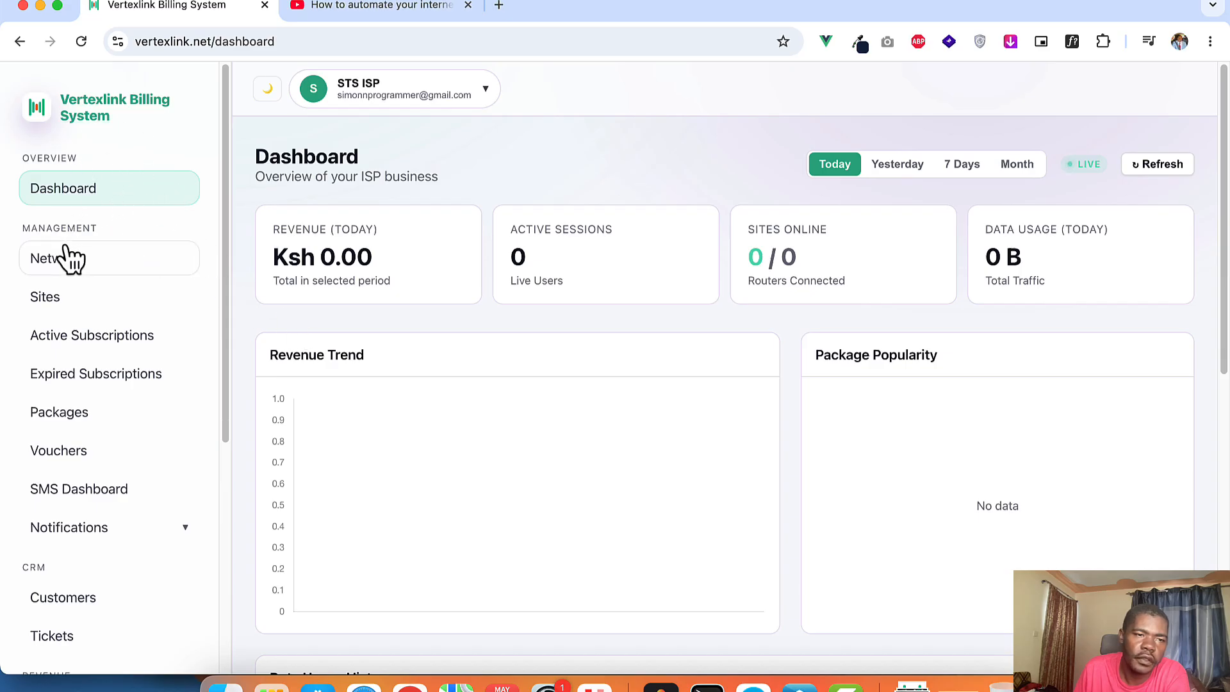
Step: Open the Sites page under Management, which lists no sites yet
click(56, 308)
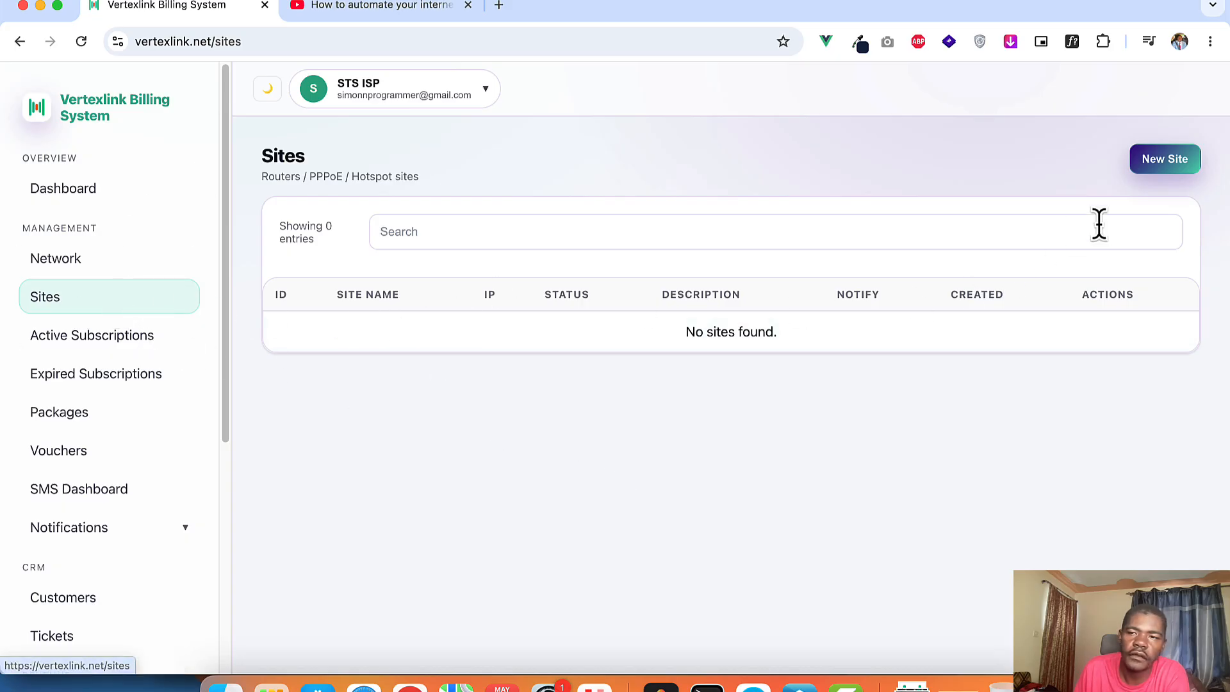
Step: Add a new site named 'Kisumu', keeping its VPN IP 10.8.0.2
click(1163, 161)
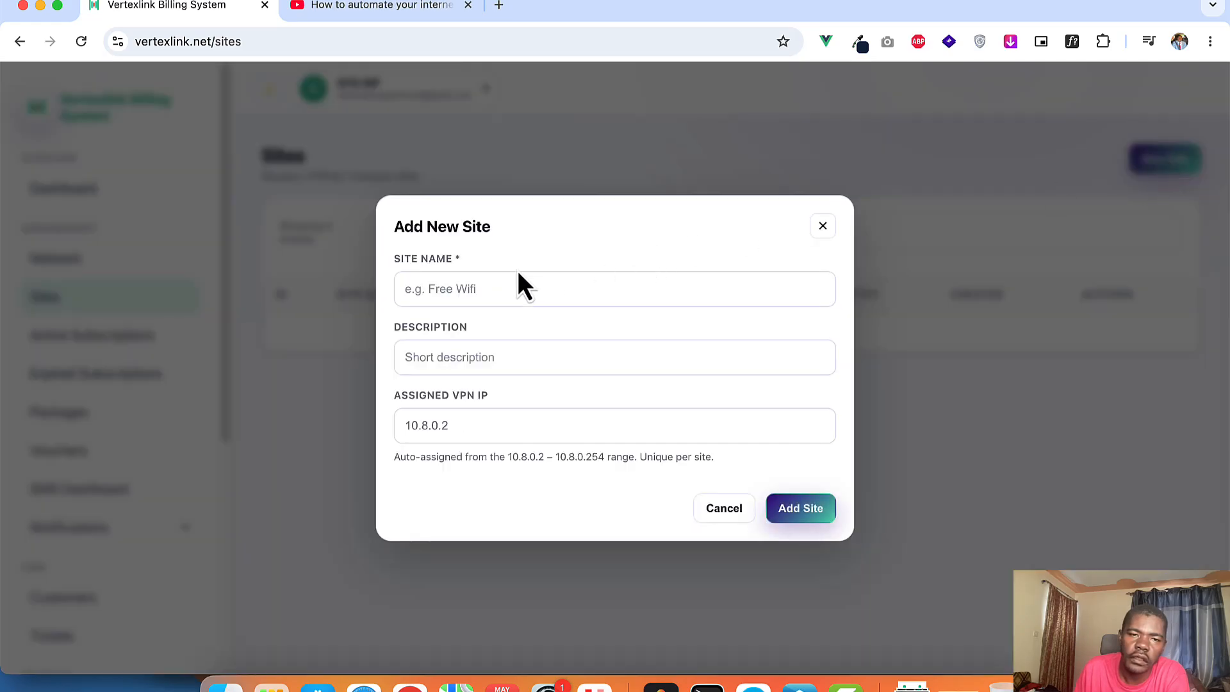
click(460, 287)
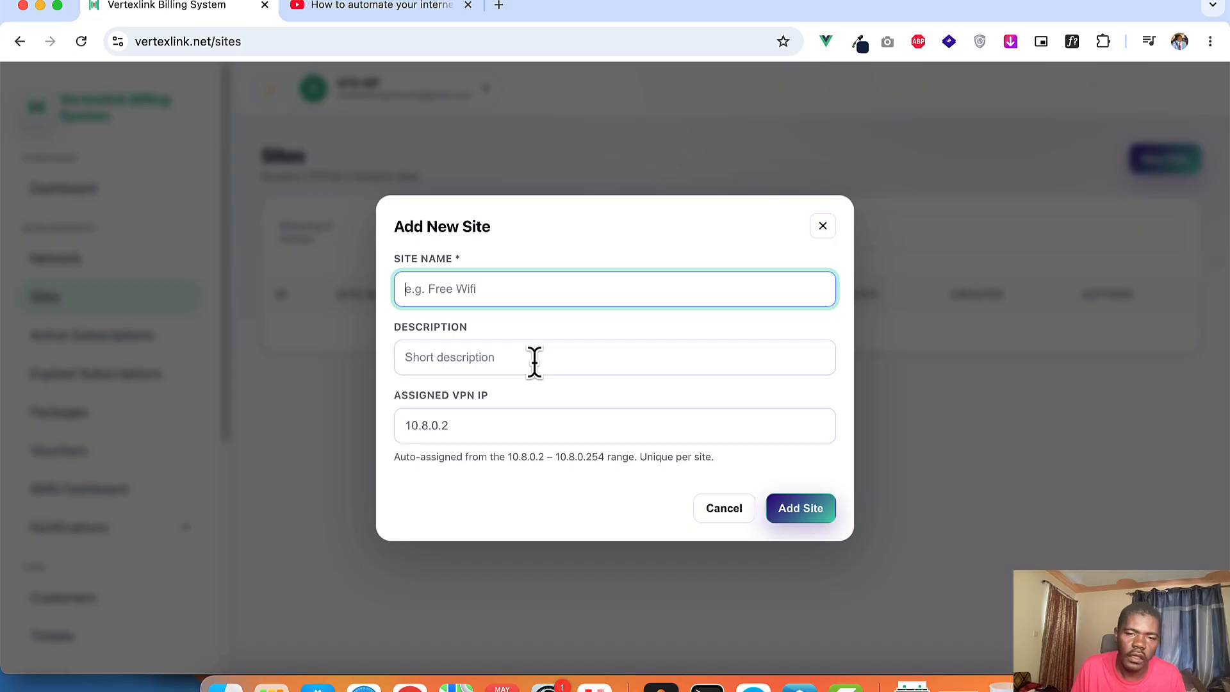
text(Kisumu)
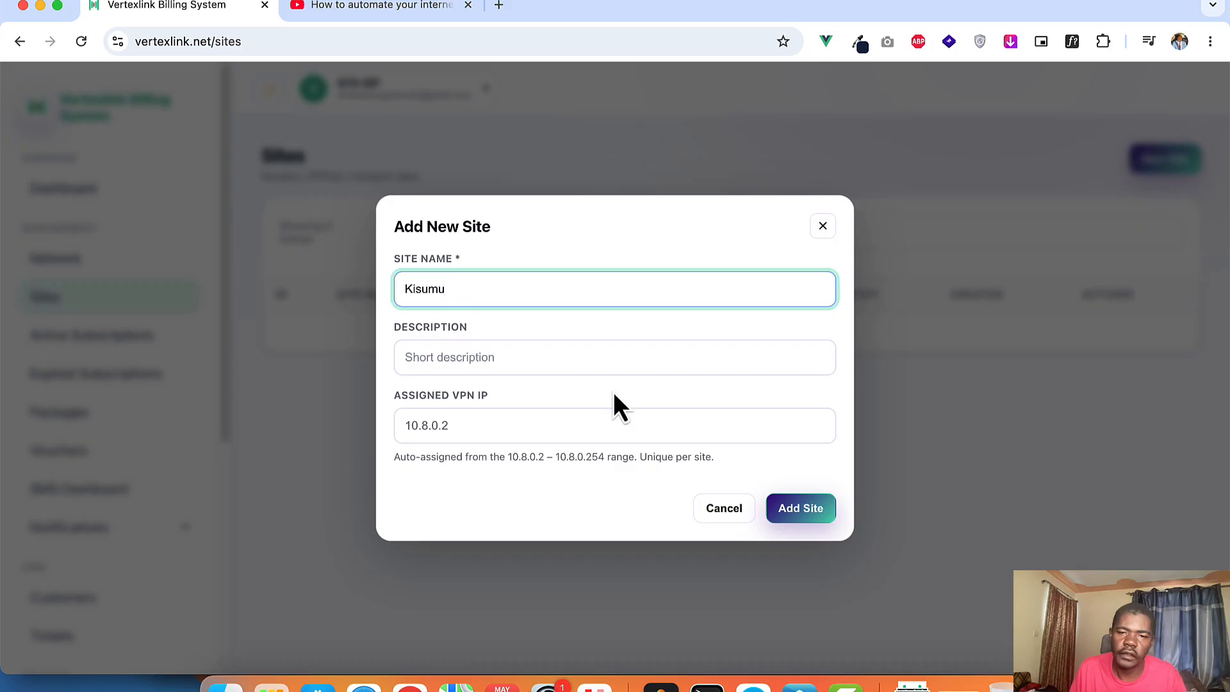
click(805, 510)
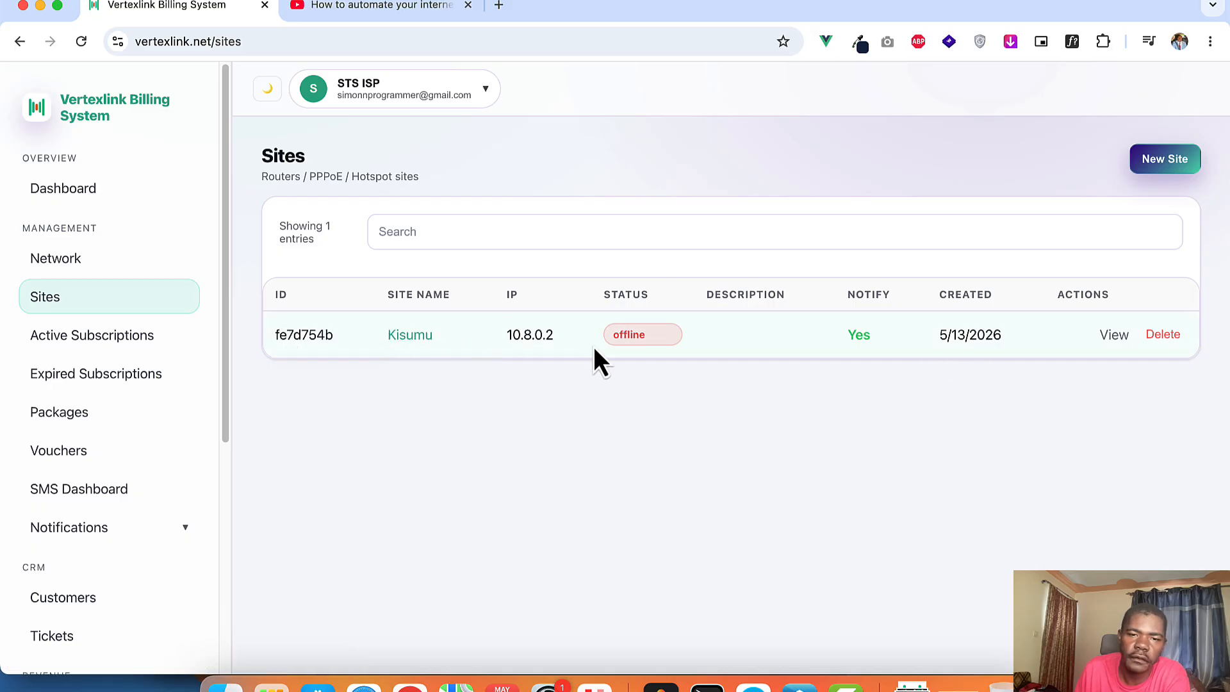
Step: Open the Kisumu site's details, then generate and copy its RouterOS setup one-liner
click(425, 340)
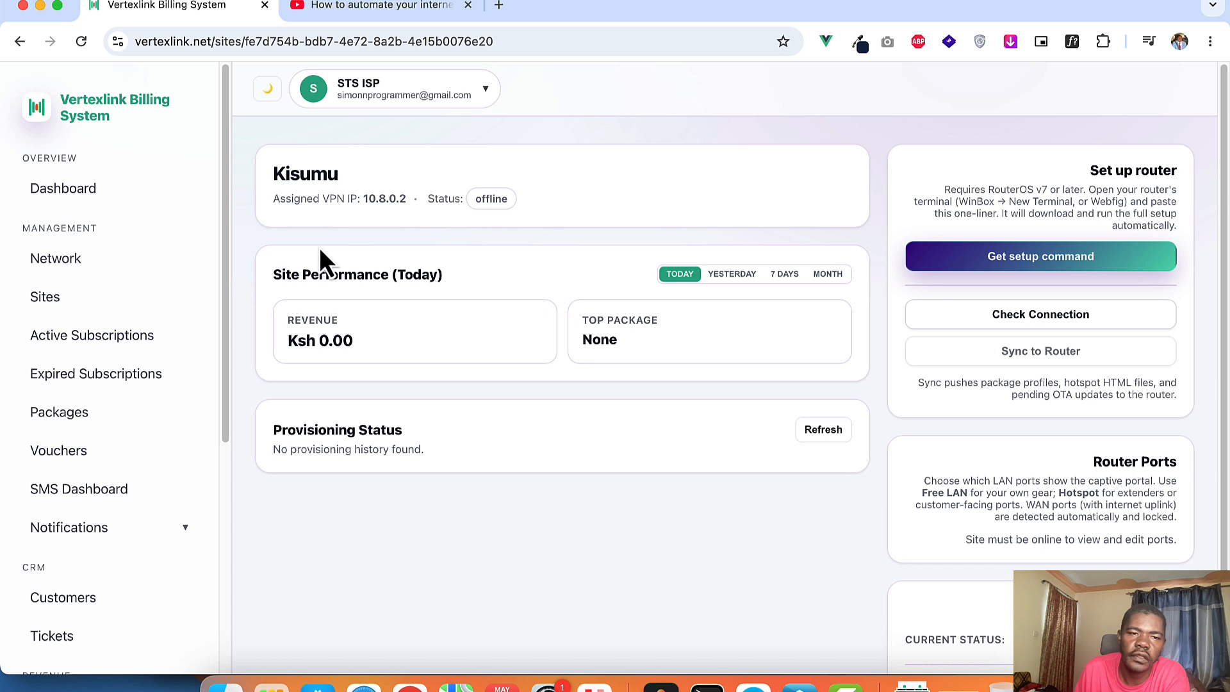
scroll(1115, 539, down, 3)
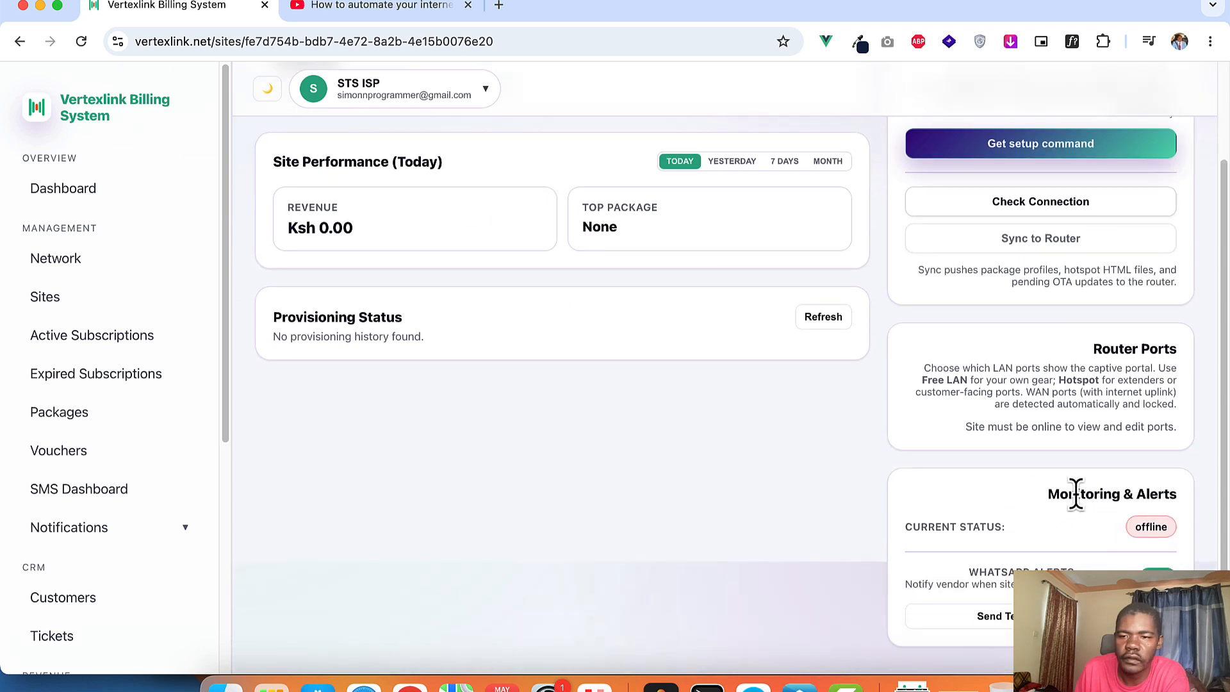
scroll(1098, 489, up, 3)
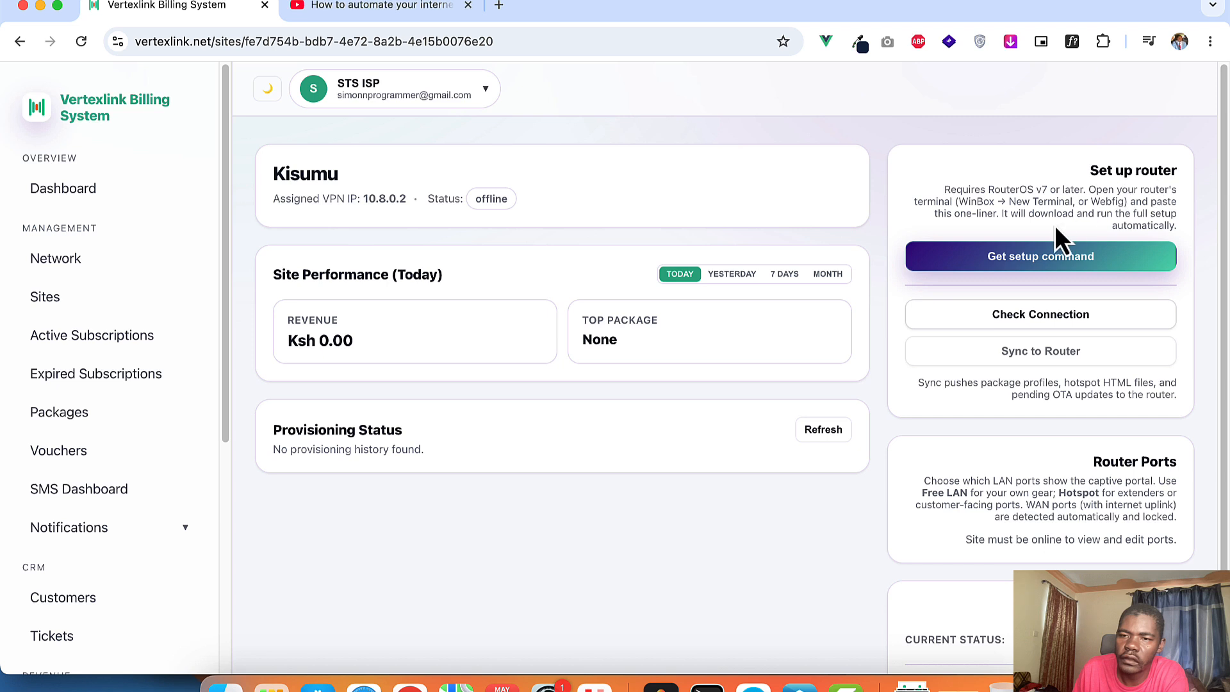
click(1011, 265)
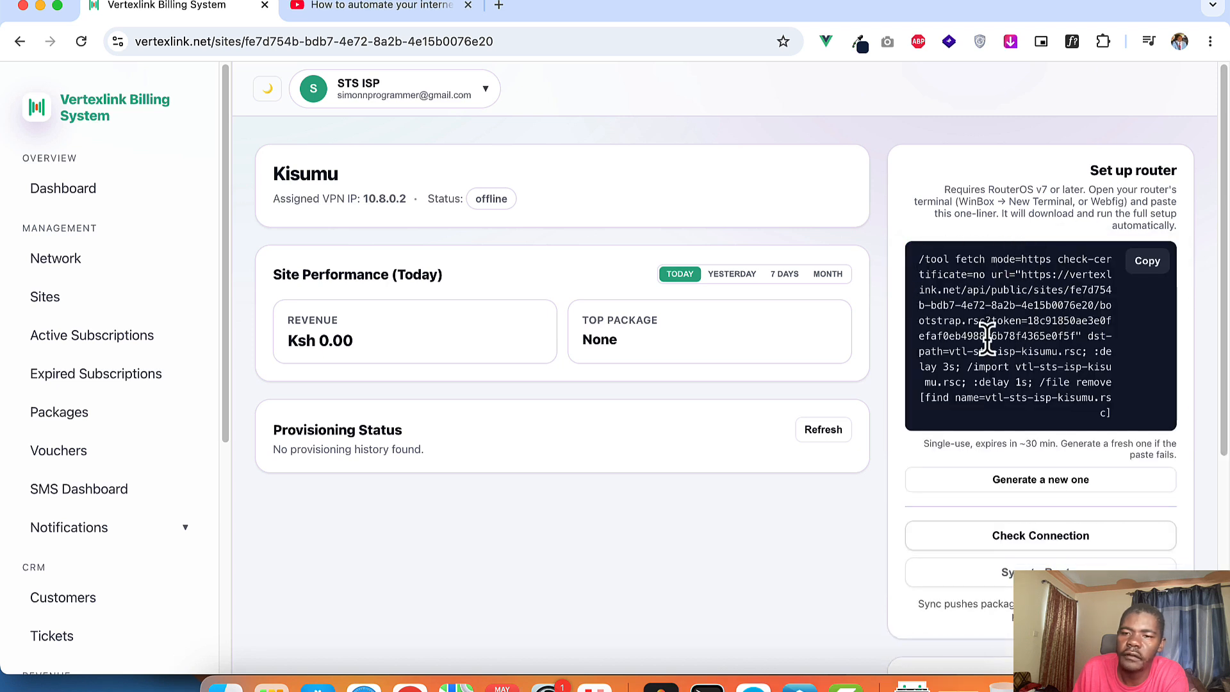
click(1144, 264)
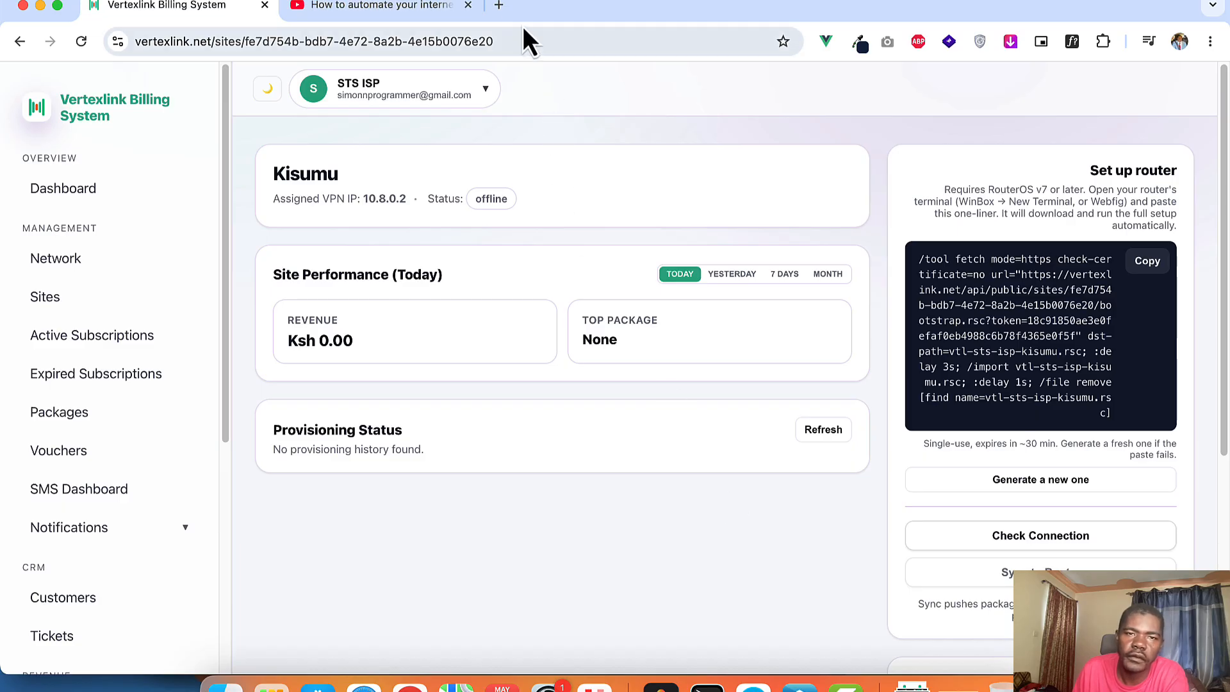
Step: Search 'winbox' in a new tab, open MikroTik's WinBox v4.1 download page, and show Finder's Downloads folder
click(500, 6)
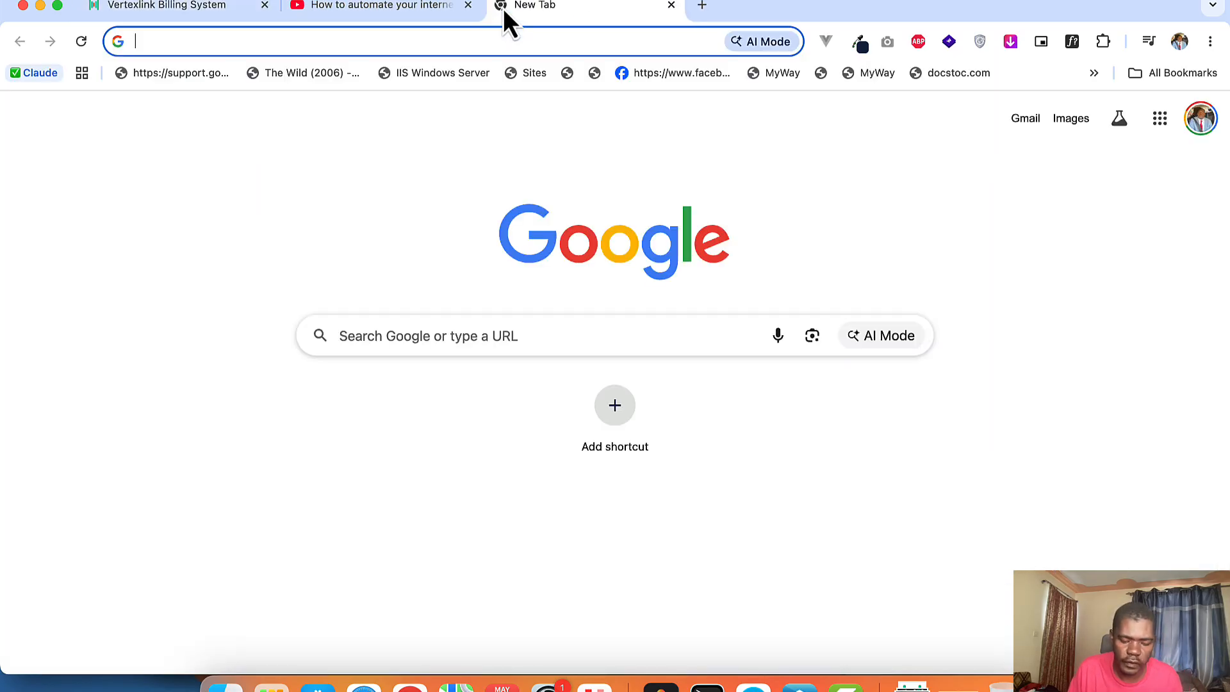
text(winbox)
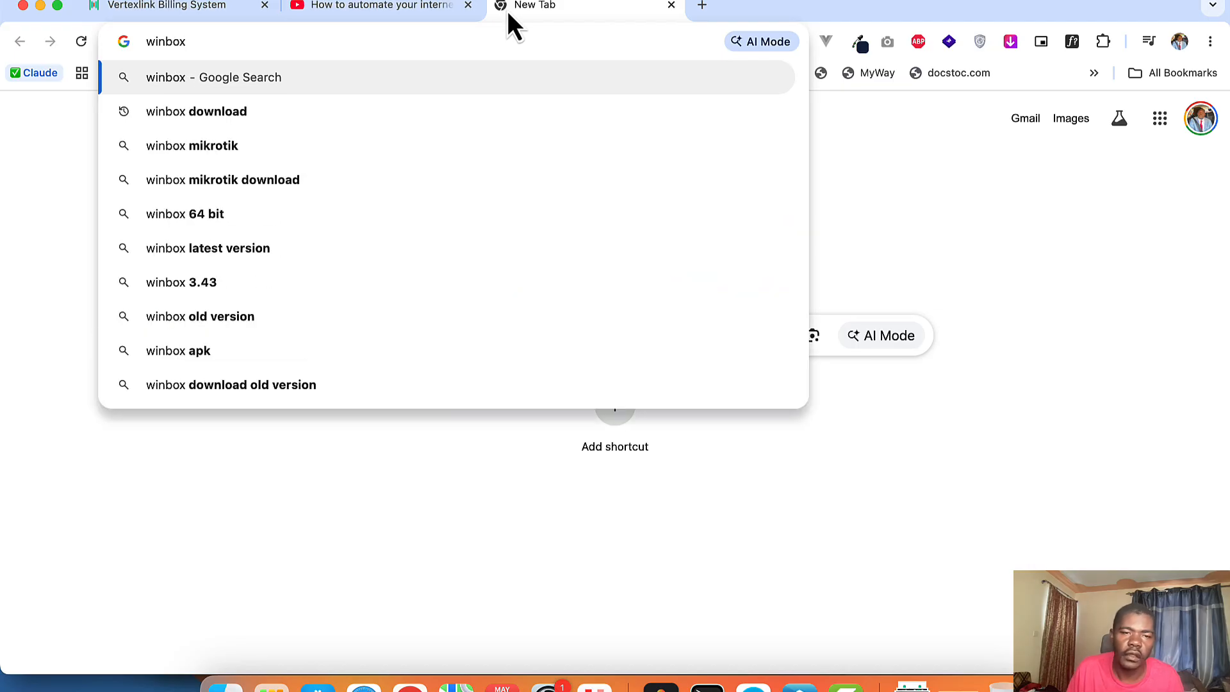
click(184, 114)
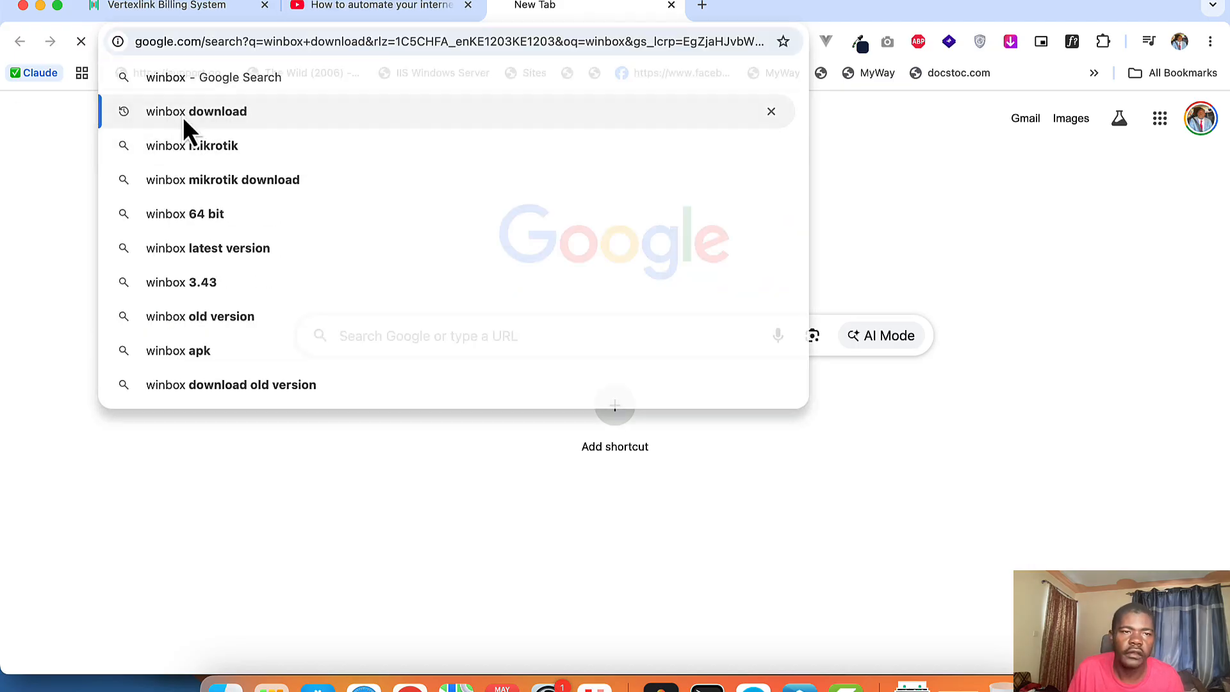
click(224, 256)
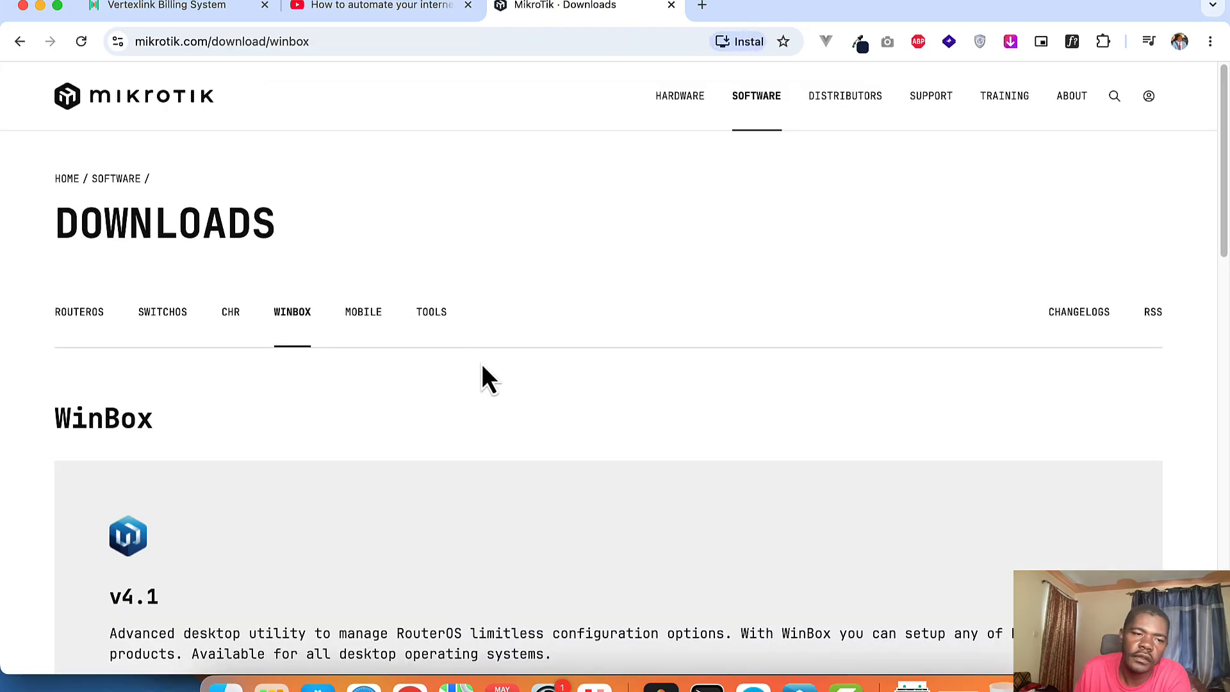
scroll(482, 376, down, 5)
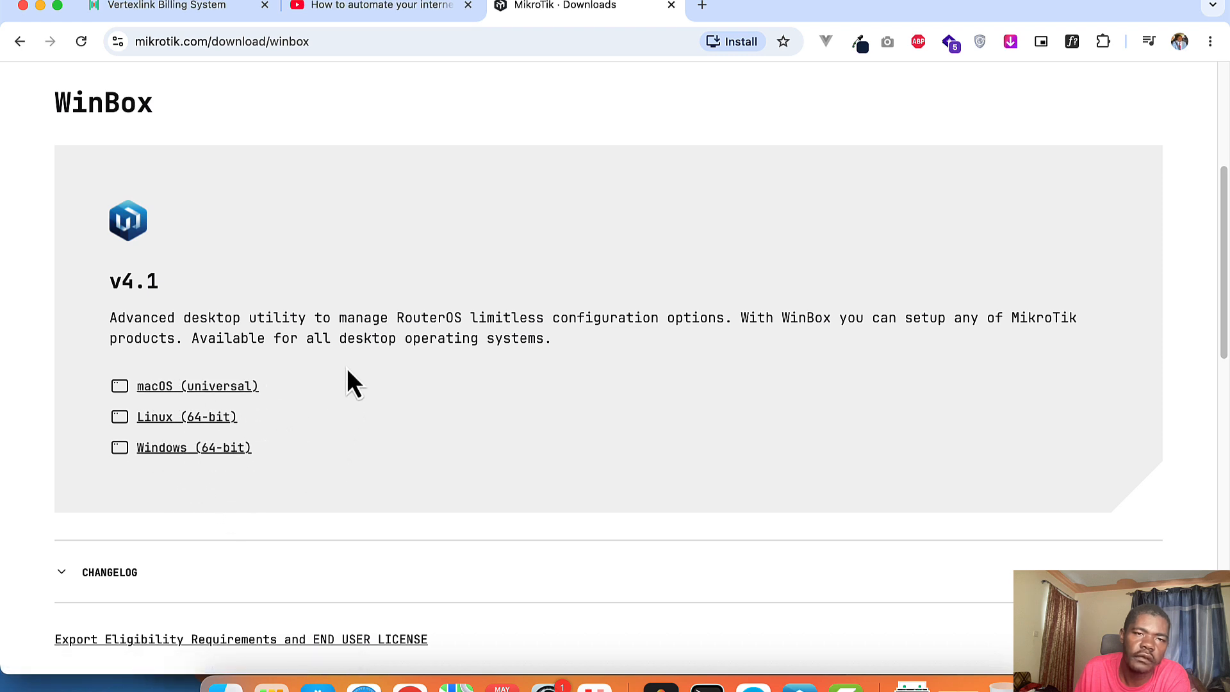
scroll(347, 378, up, 5)
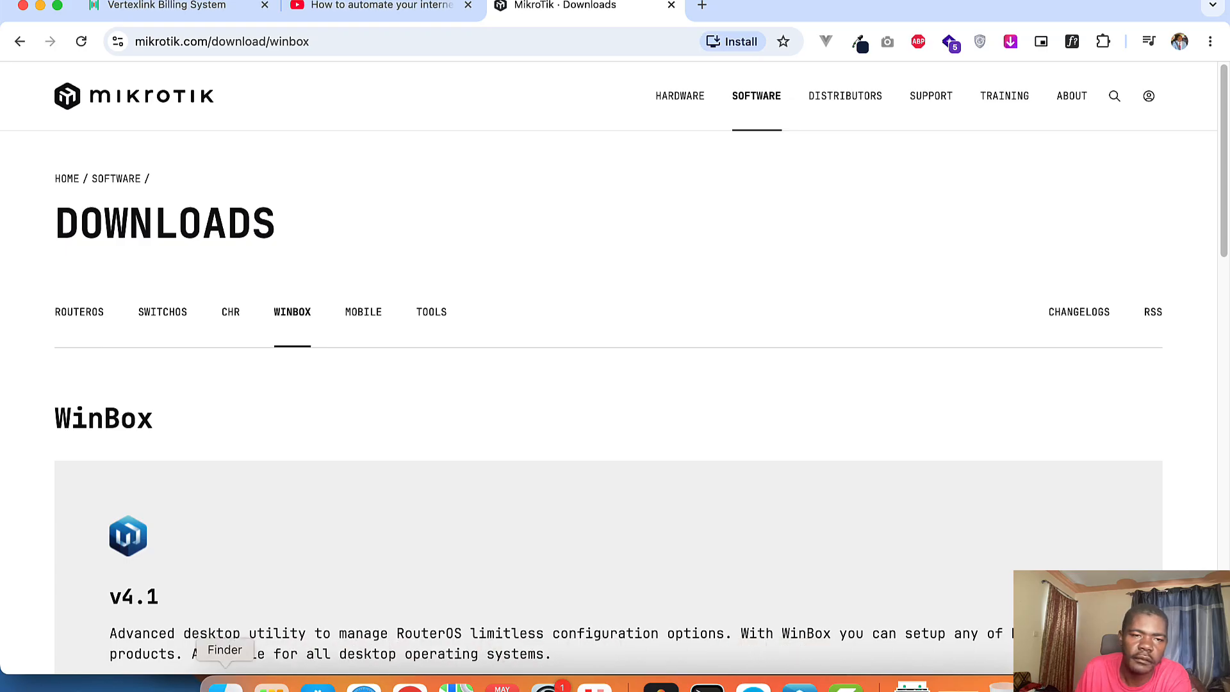
click(225, 685)
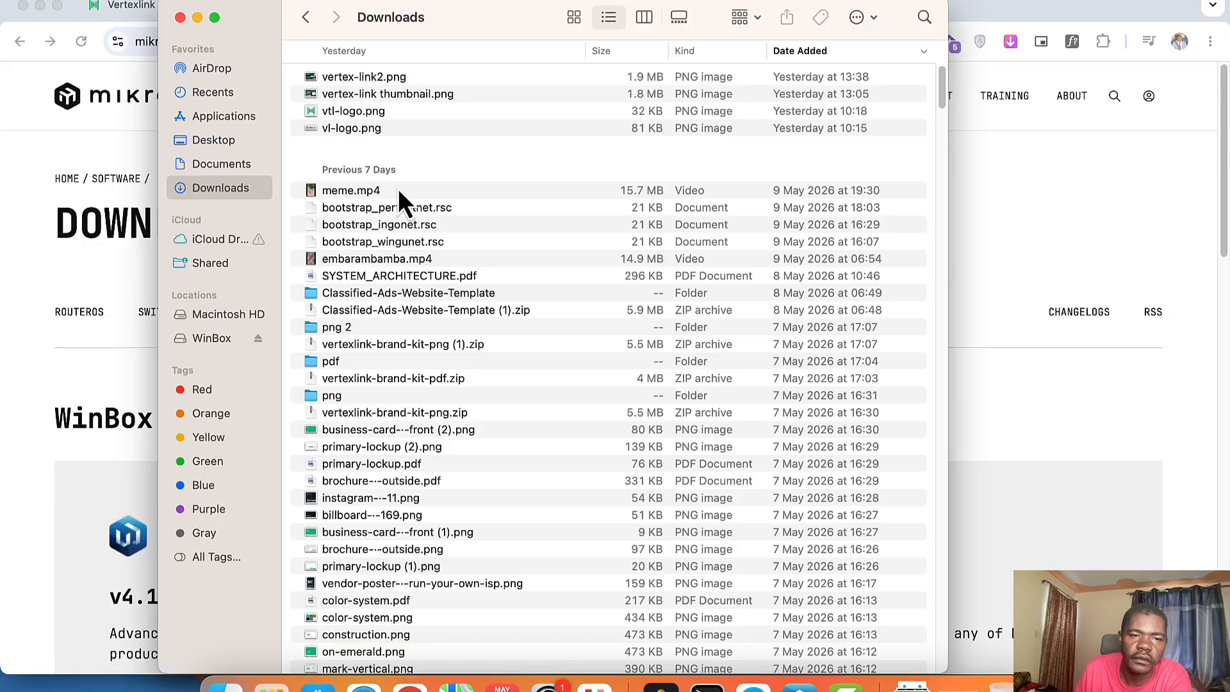
Step: Reset the router's configuration from Quick Set's System section and confirm the reboot
click(1029, 257)
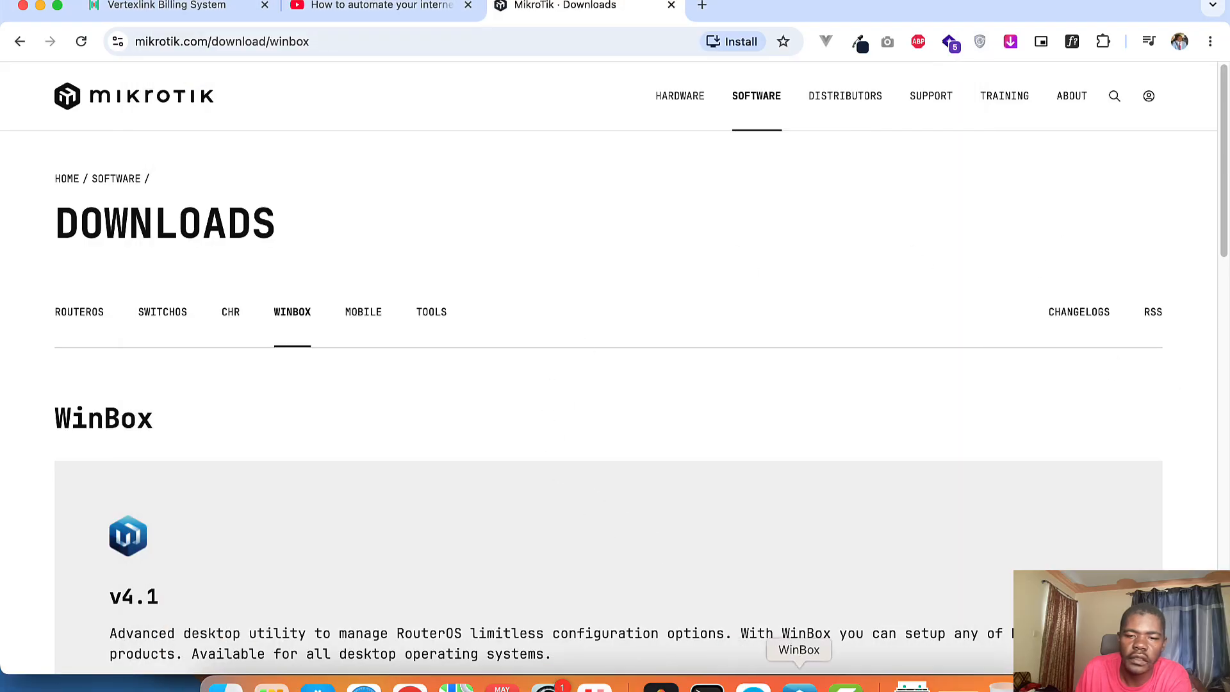
click(799, 684)
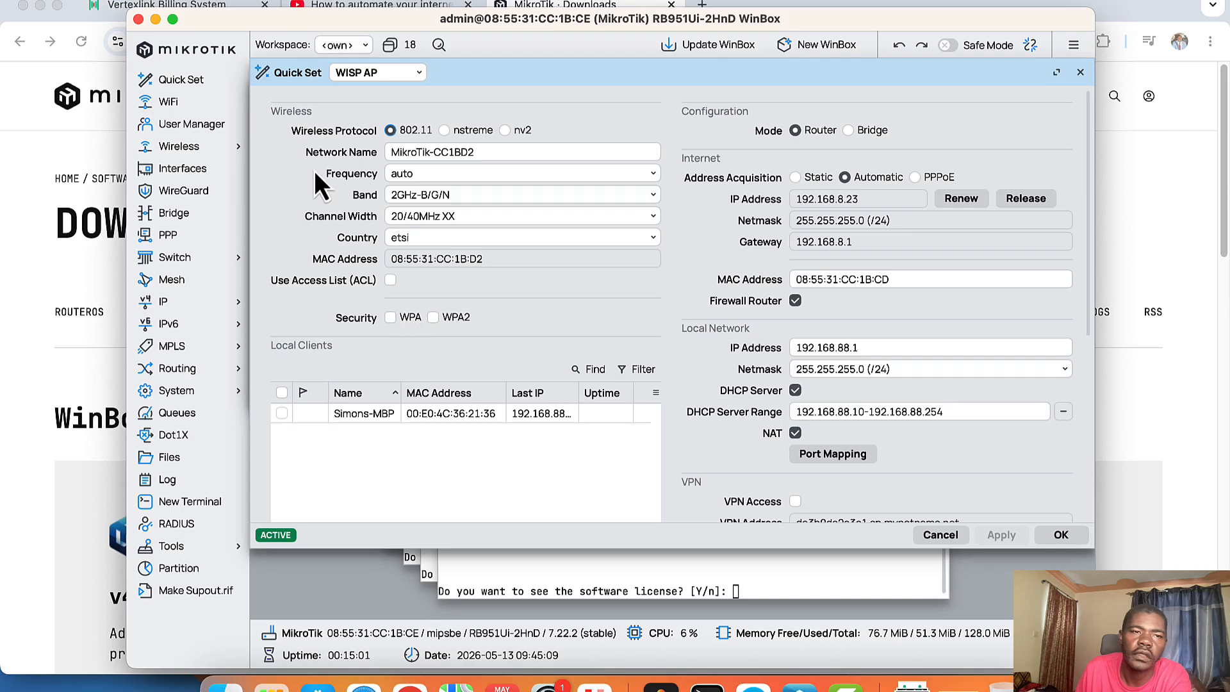
scroll(967, 413, down, 5)
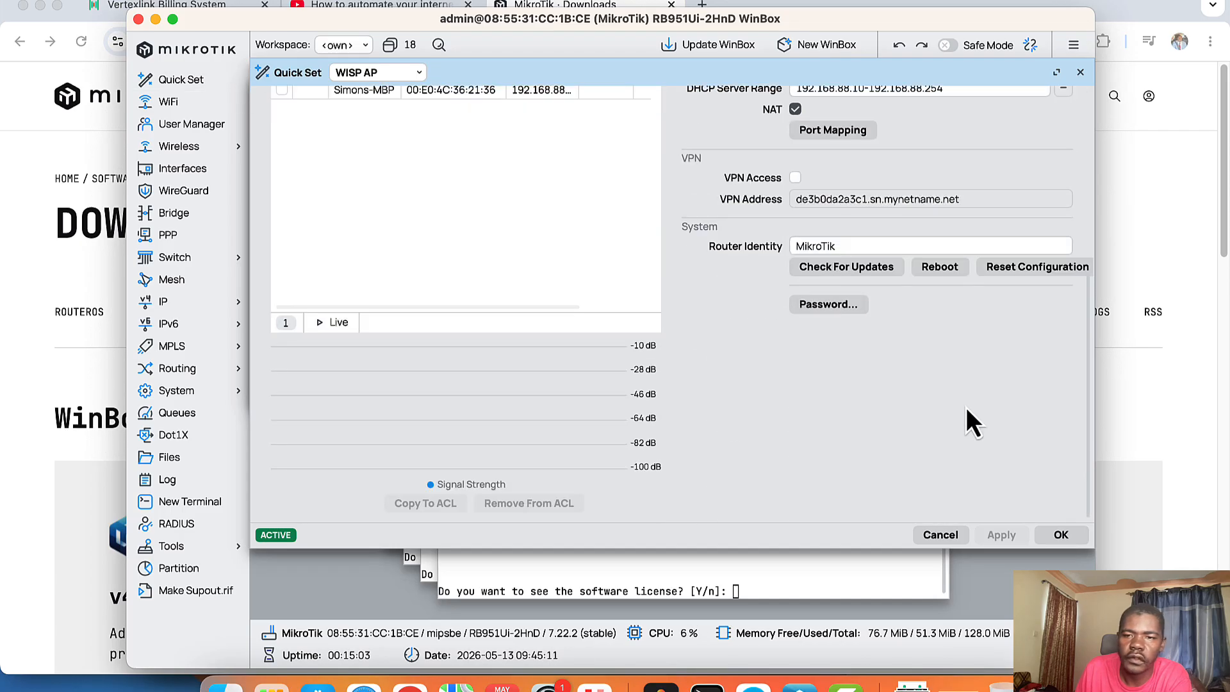
click(1039, 269)
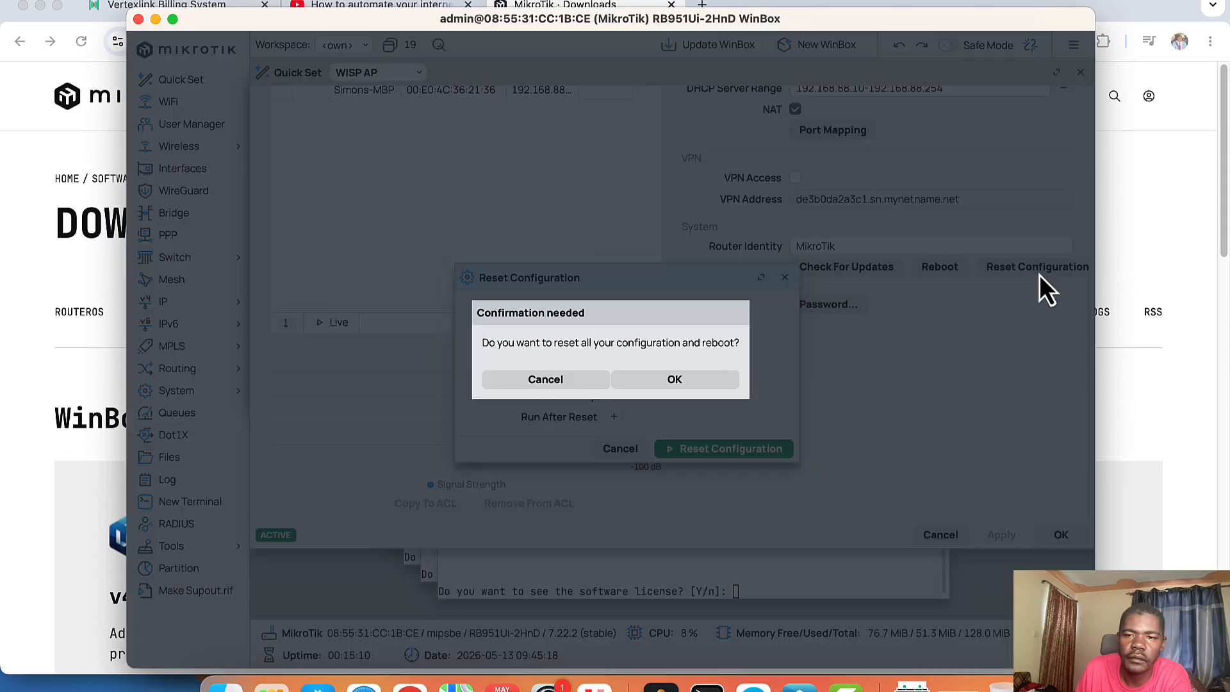
click(683, 382)
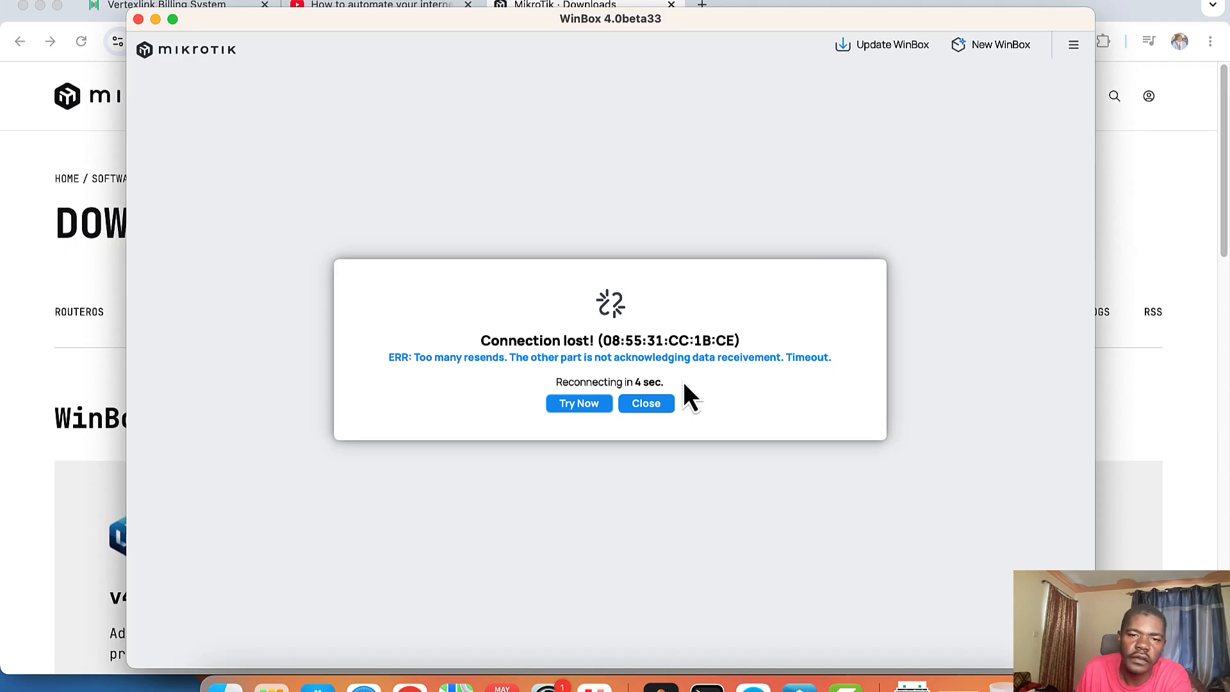
Step: Dismiss the connection-lost message and reconnect to the router at 192.168.88.1
click(653, 405)
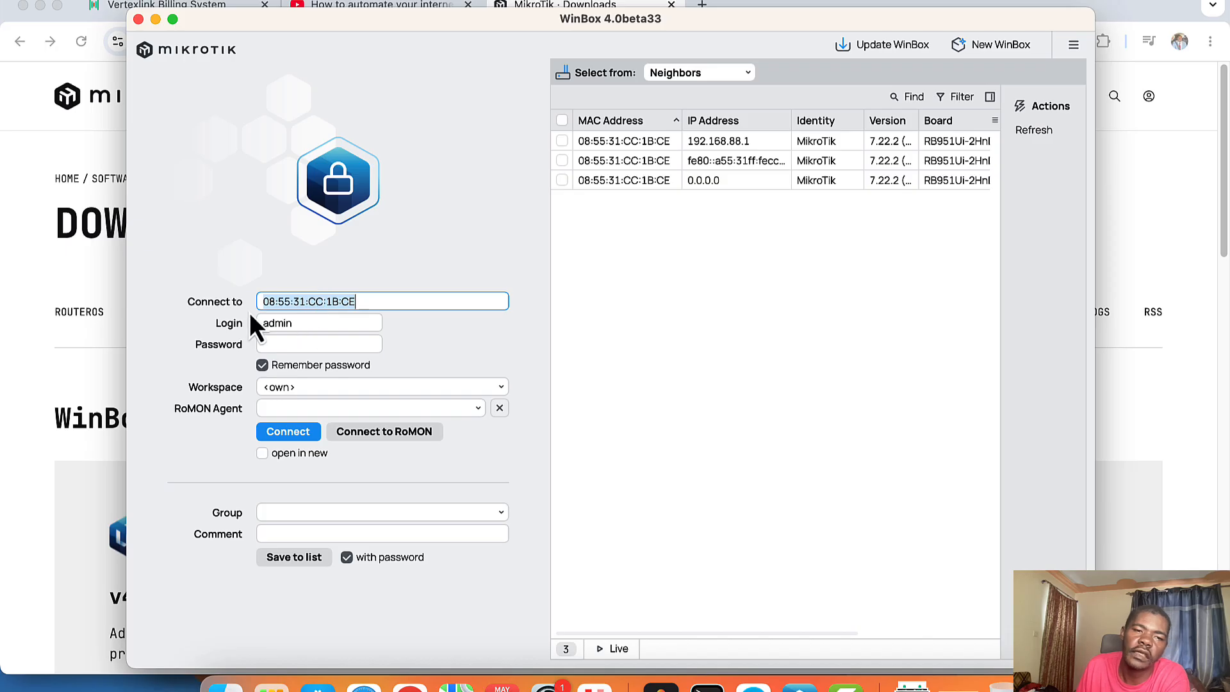
click(614, 143)
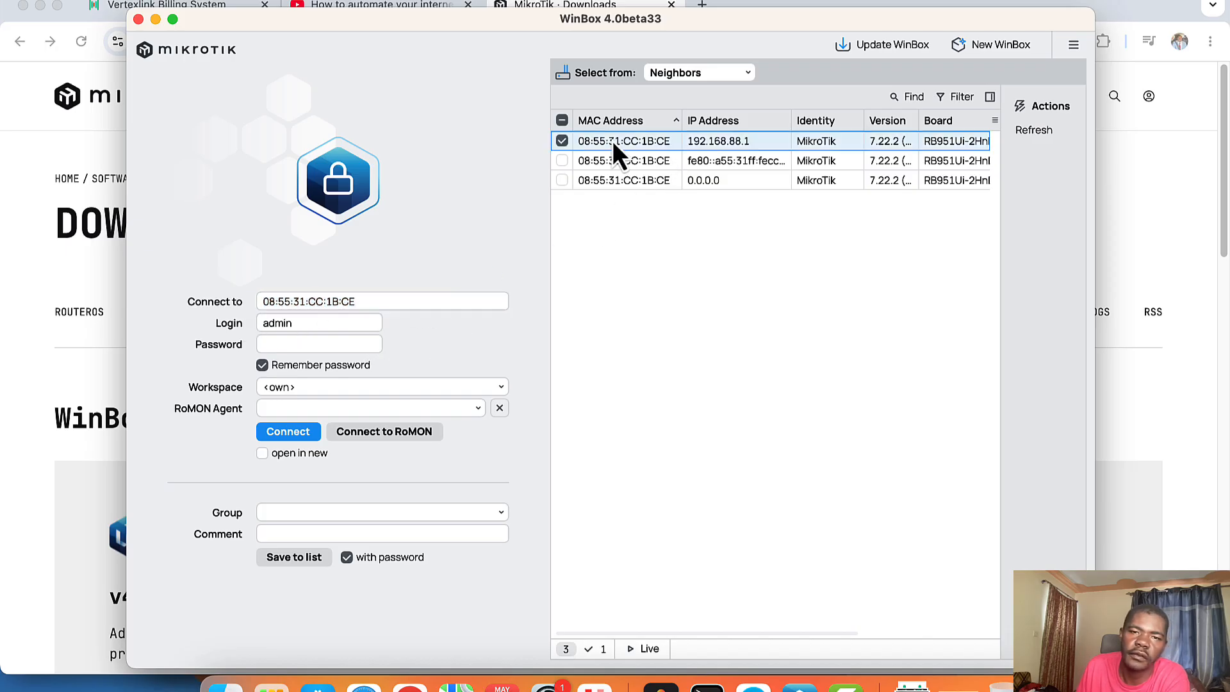
click(288, 433)
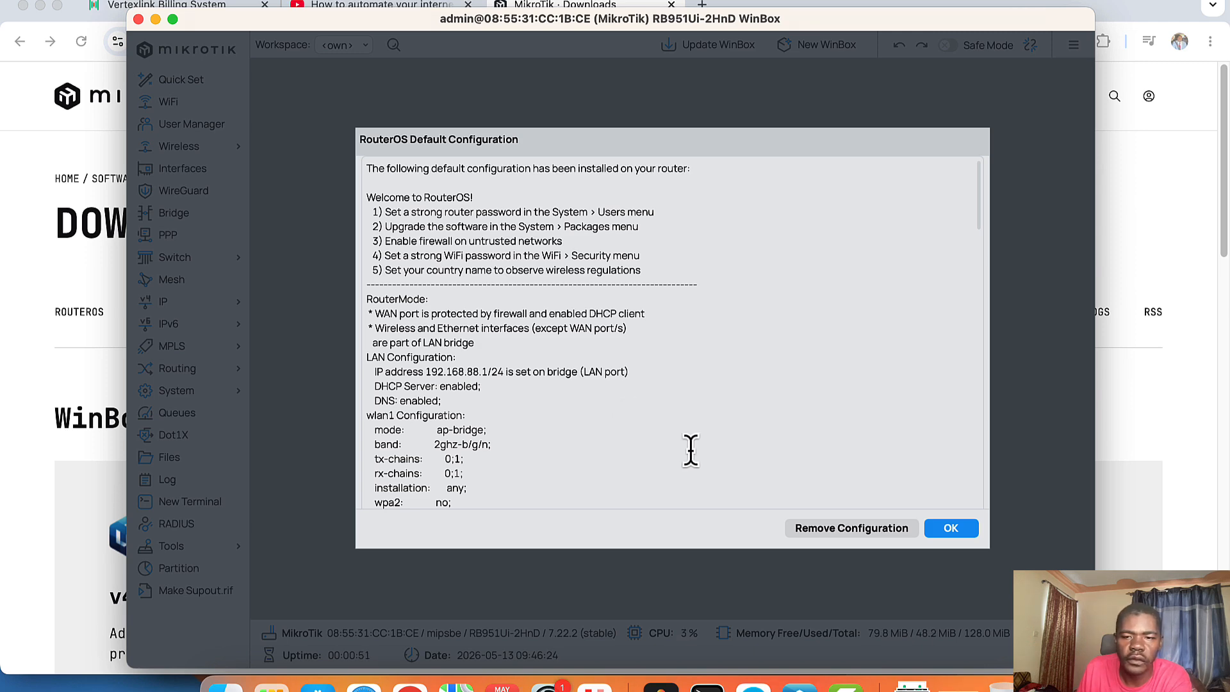
Step: Review the default configuration summary, keep it, and view Quick Set in WISP AP mode
scroll(809, 485, down, 5)
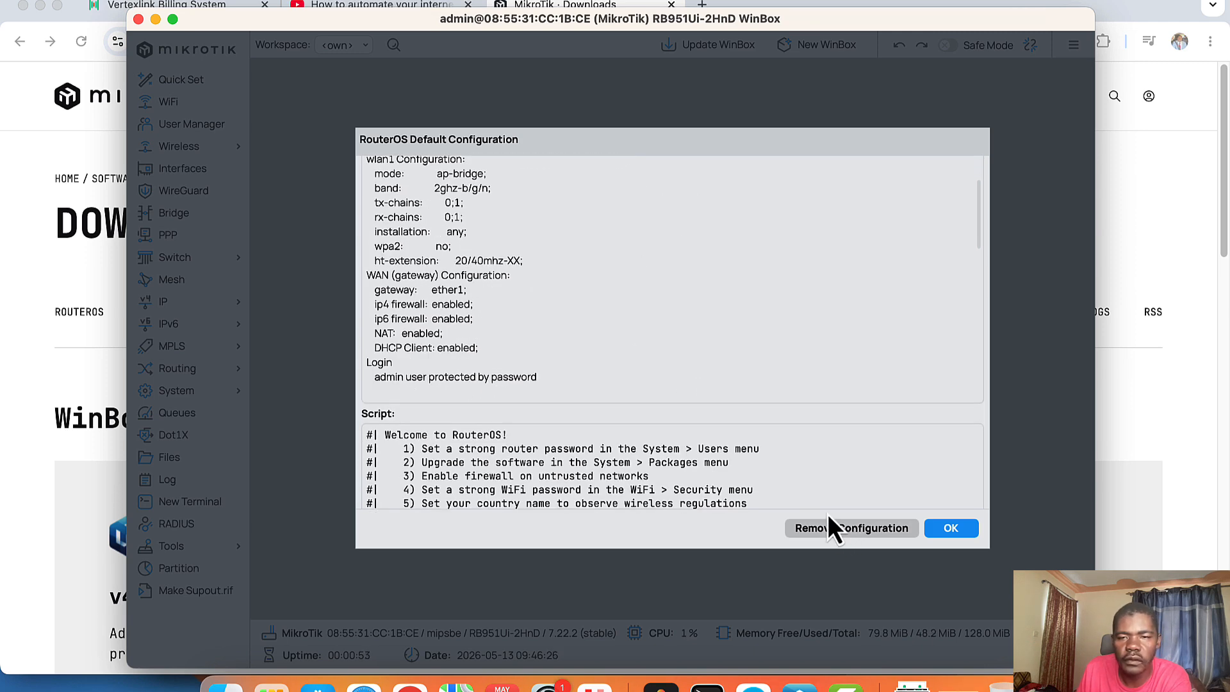
scroll(792, 394, up, 5)
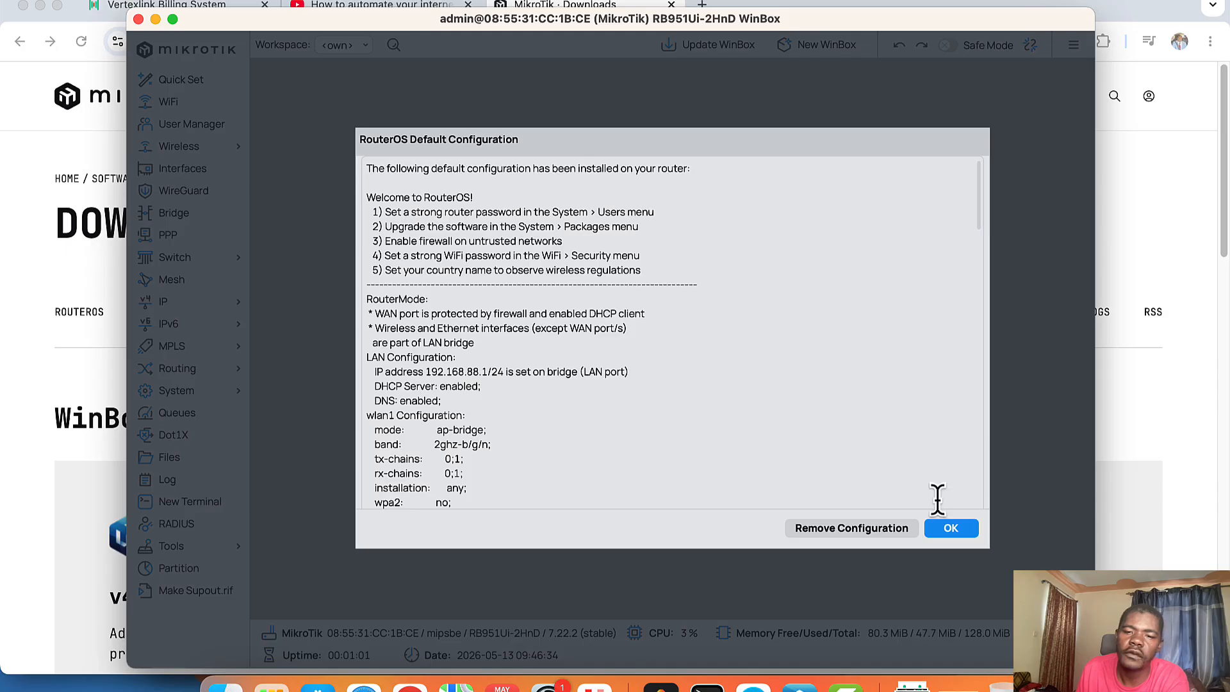
scroll(743, 361, down, 5)
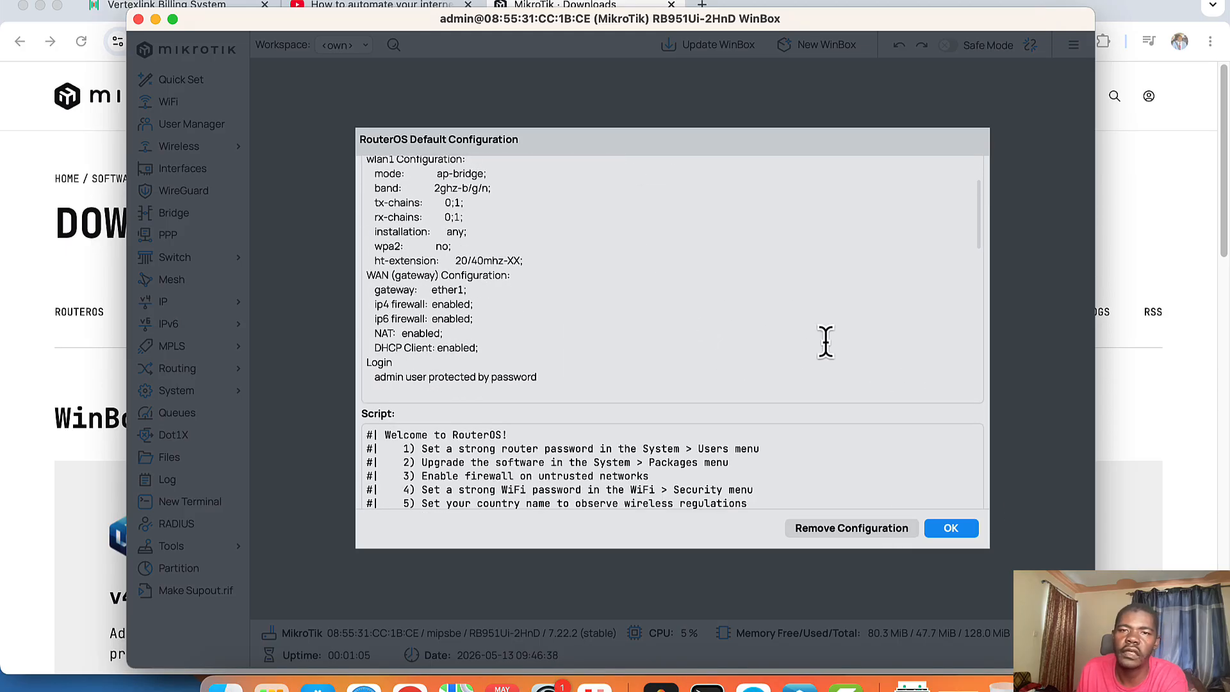
click(950, 528)
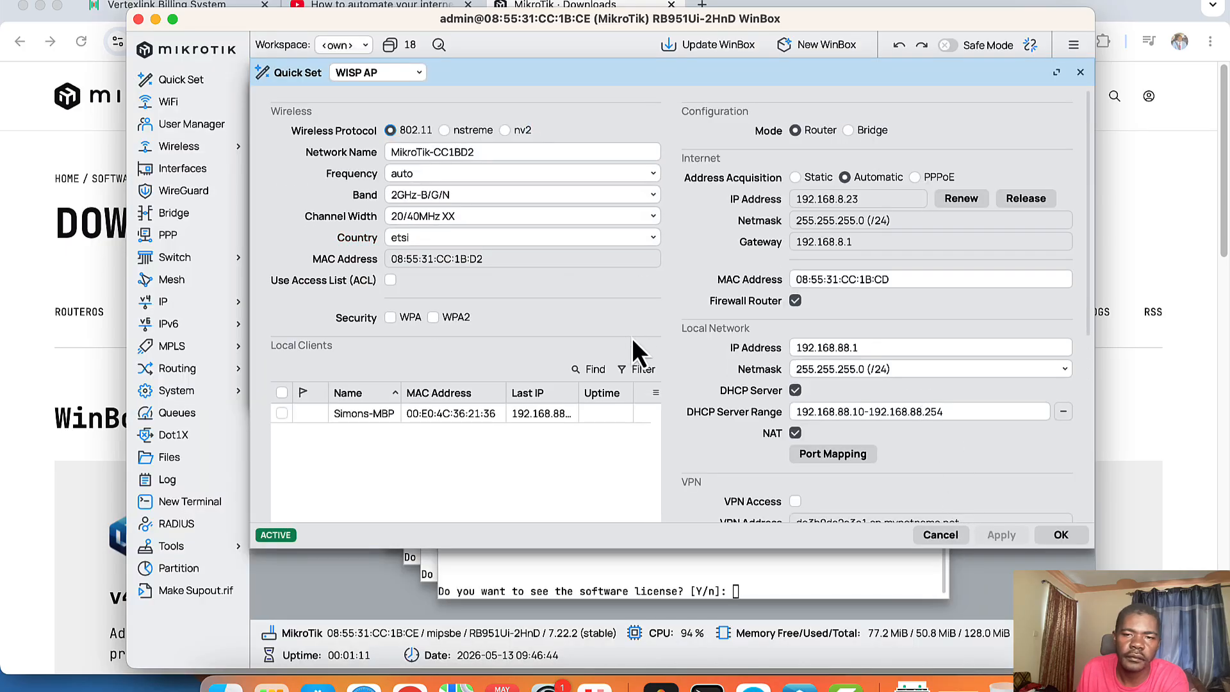
Step: In a new router terminal, decline the license and set a new admin password
scroll(641, 347, down, 5)
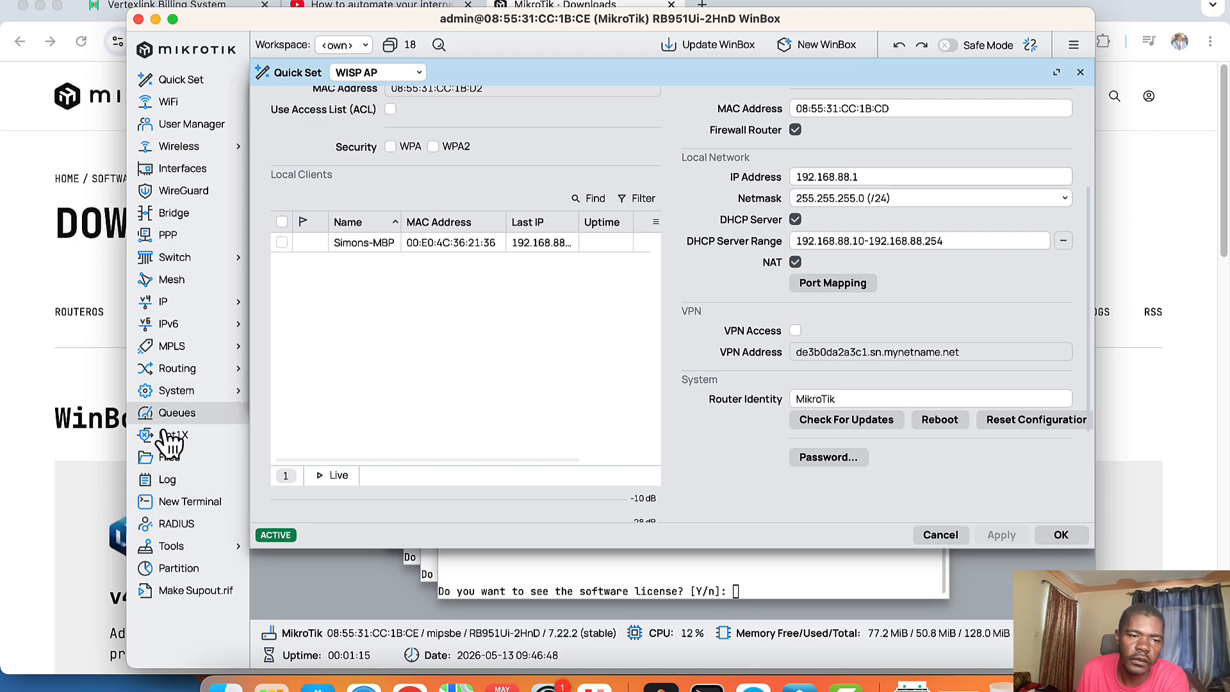
click(192, 503)
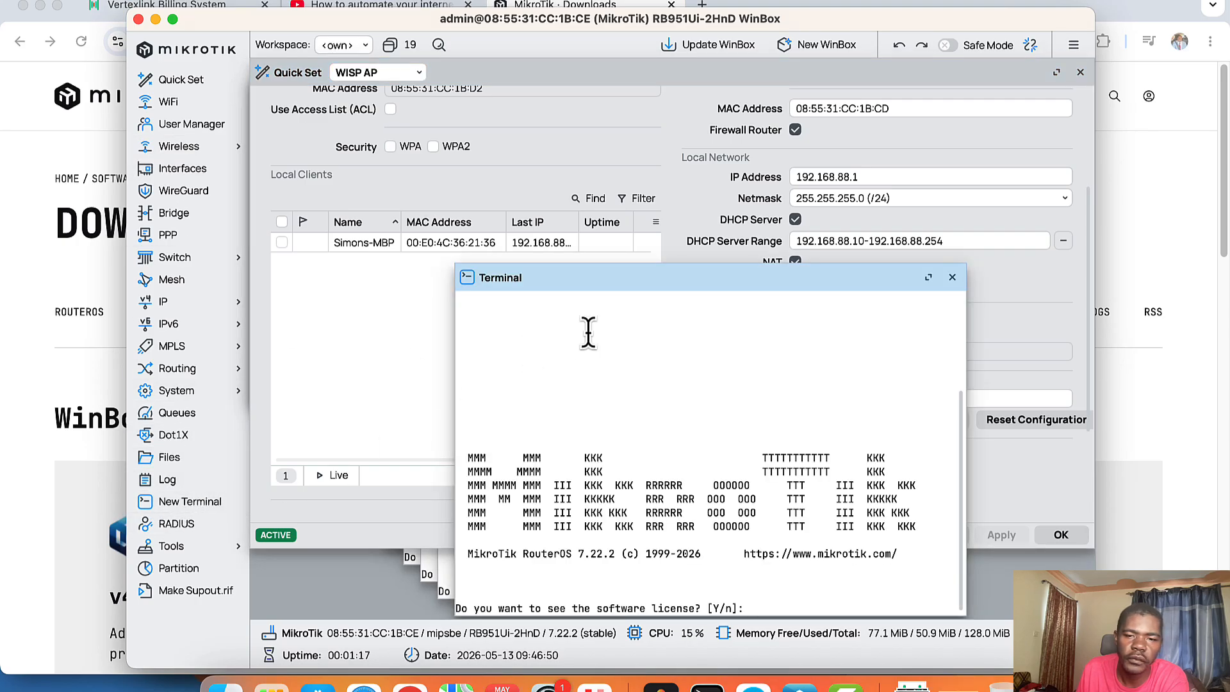
drag(662, 276, 549, 70)
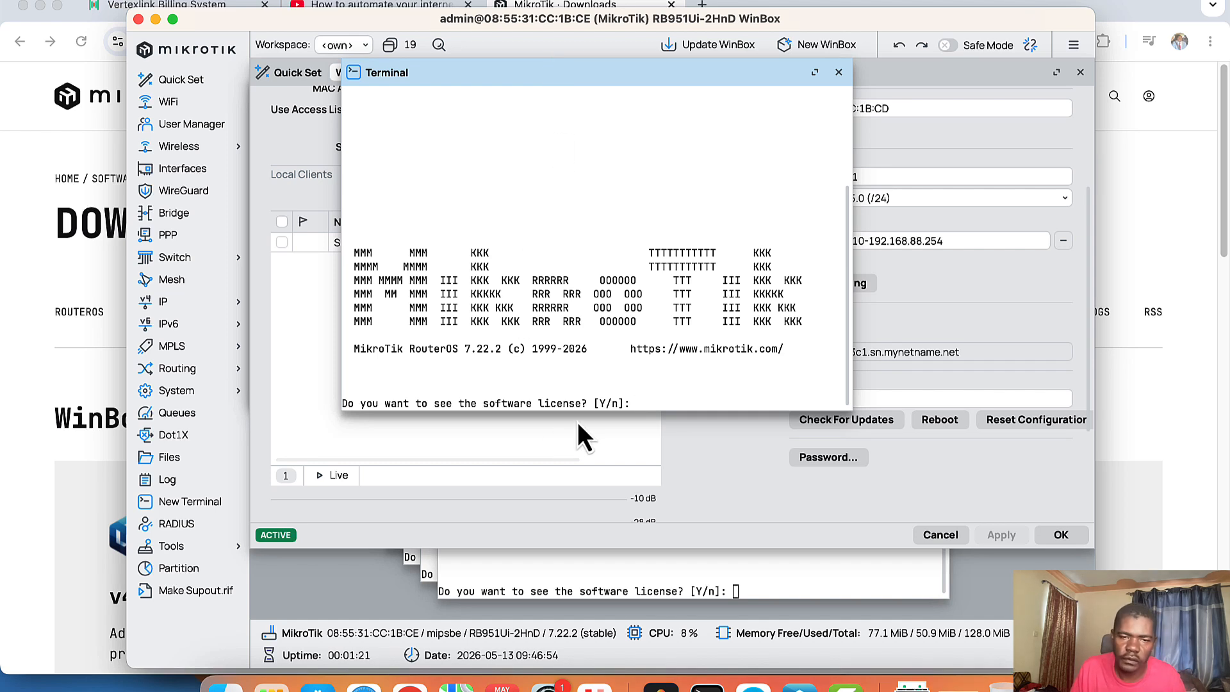
text(n)
key(Return)
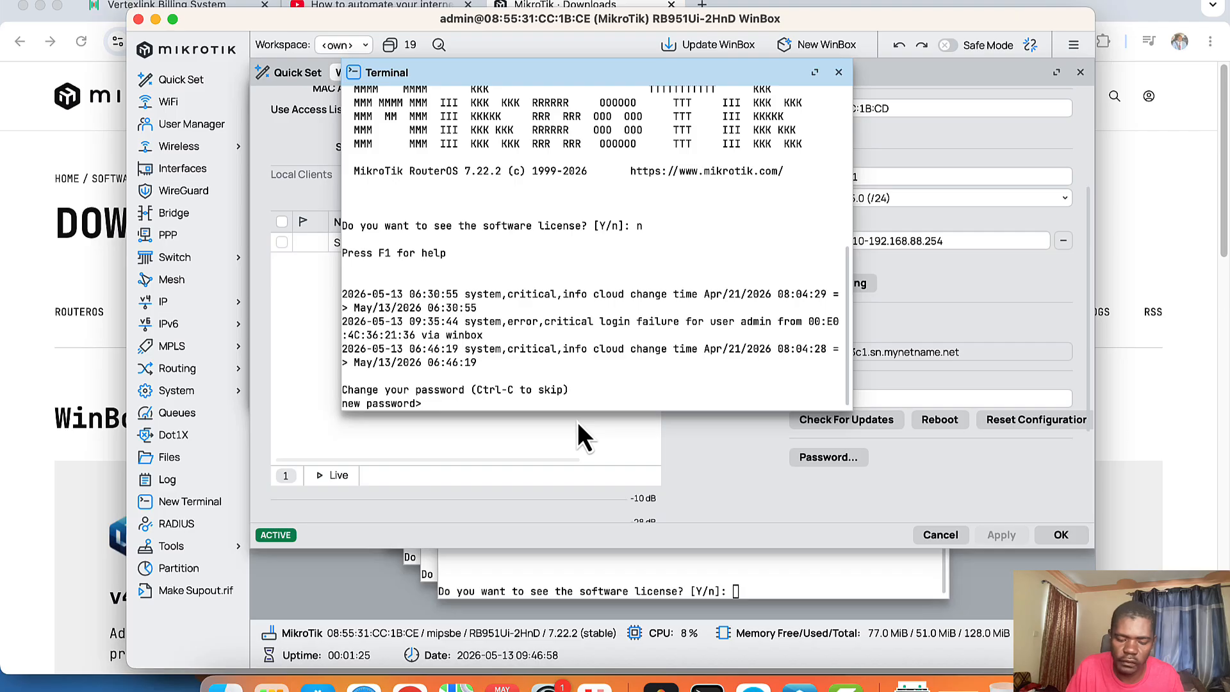
text(****)
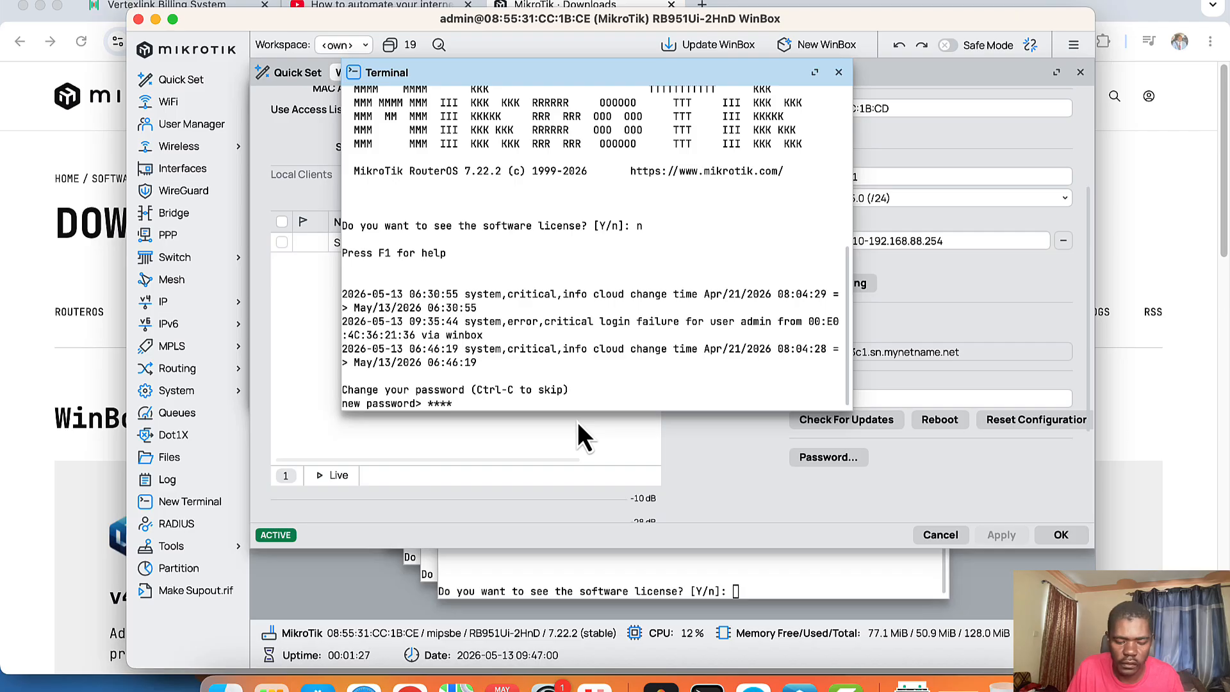
text(****)
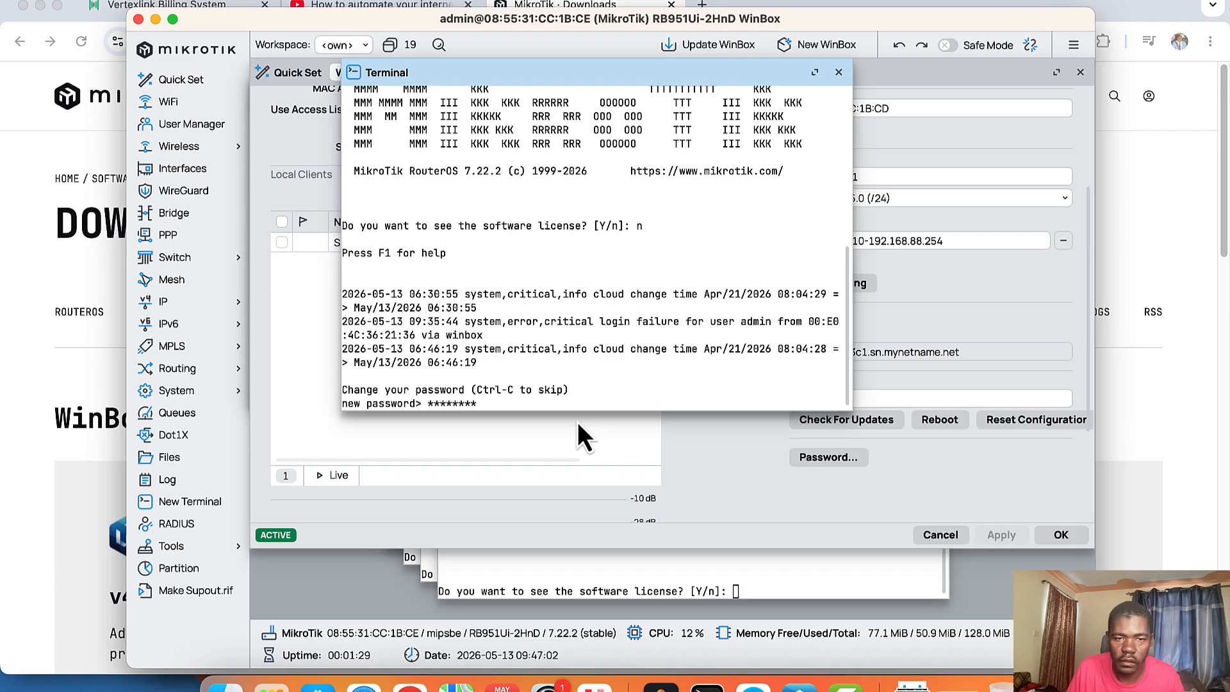
key(Return)
text(**)
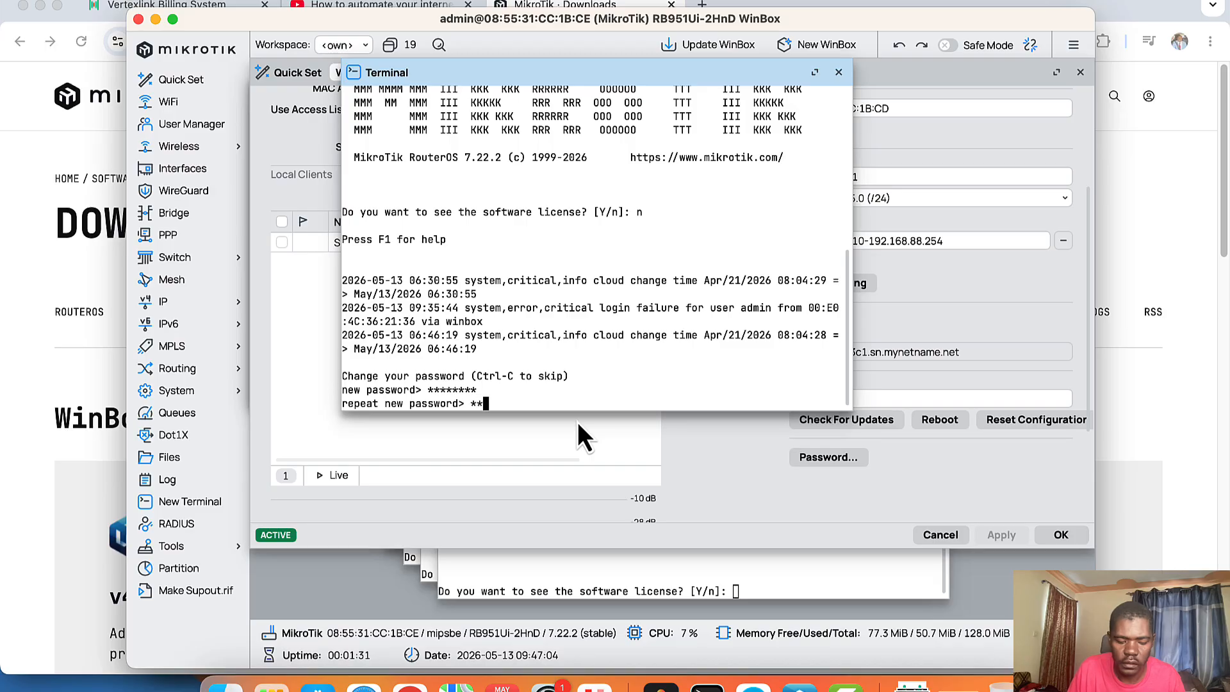
text(******)
key(Return)
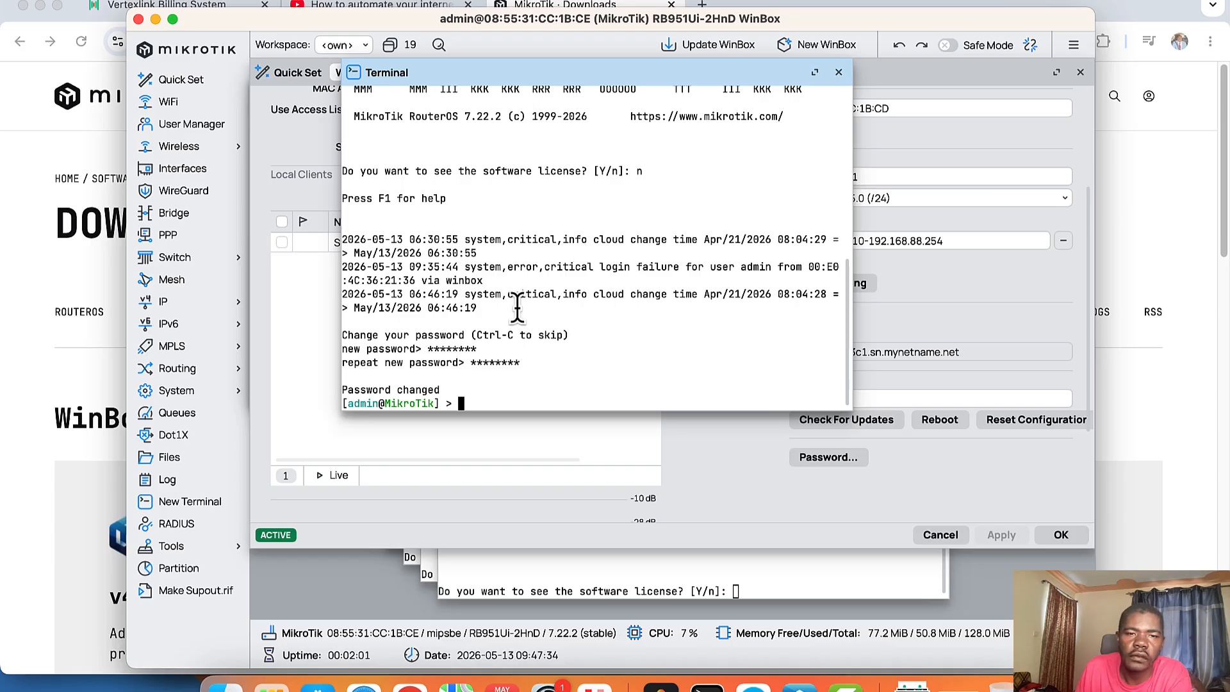
Step: Copy the Kisumu setup command from the Vertexlink site page and return to WinBox
click(1208, 146)
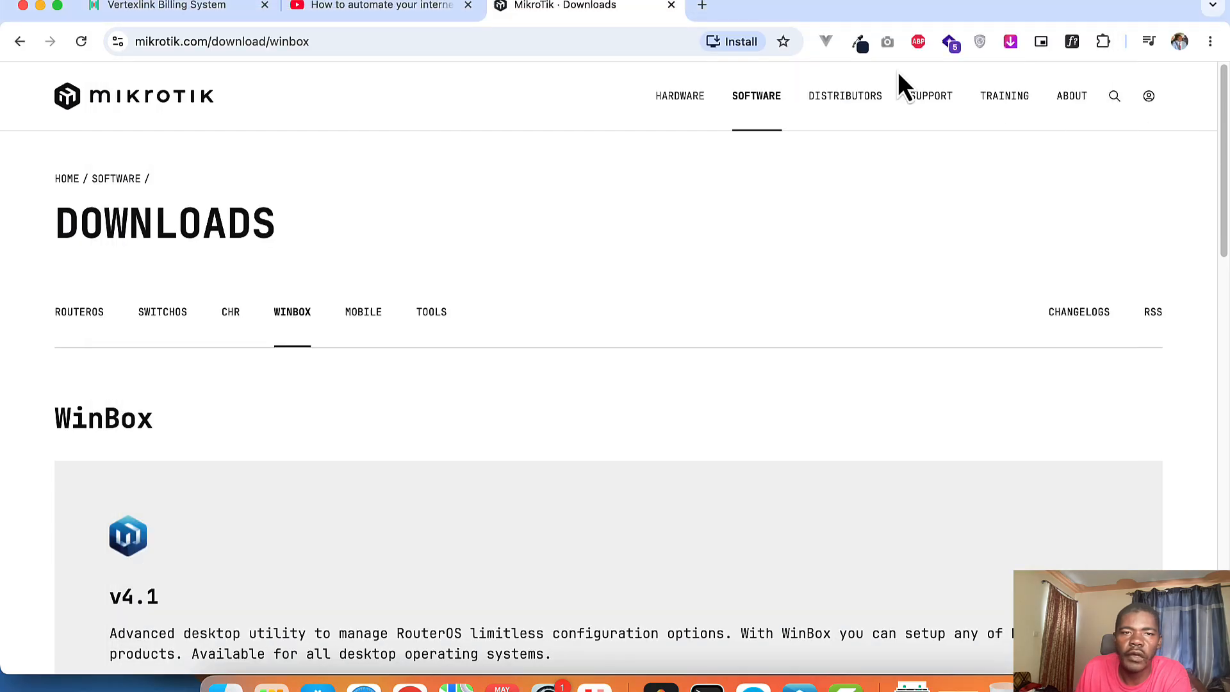
click(152, 8)
click(1149, 266)
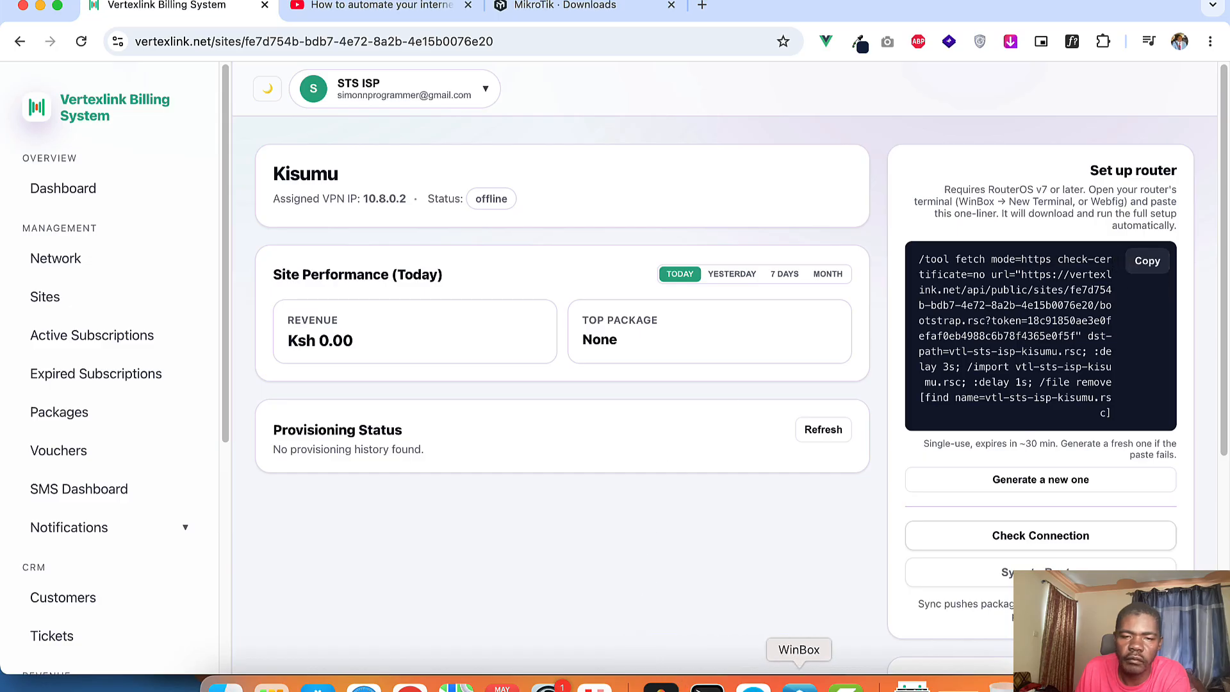
click(799, 685)
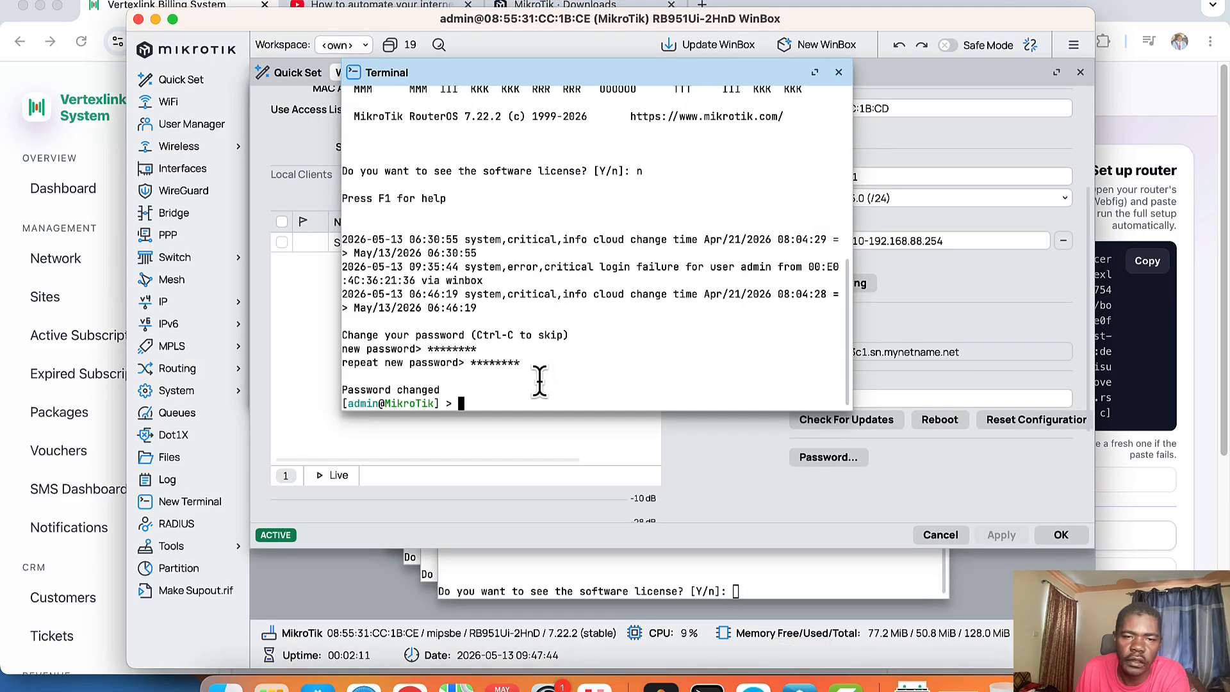
Step: Paste the Kisumu /tool fetch setup command into the terminal and run it
right_click(563, 367)
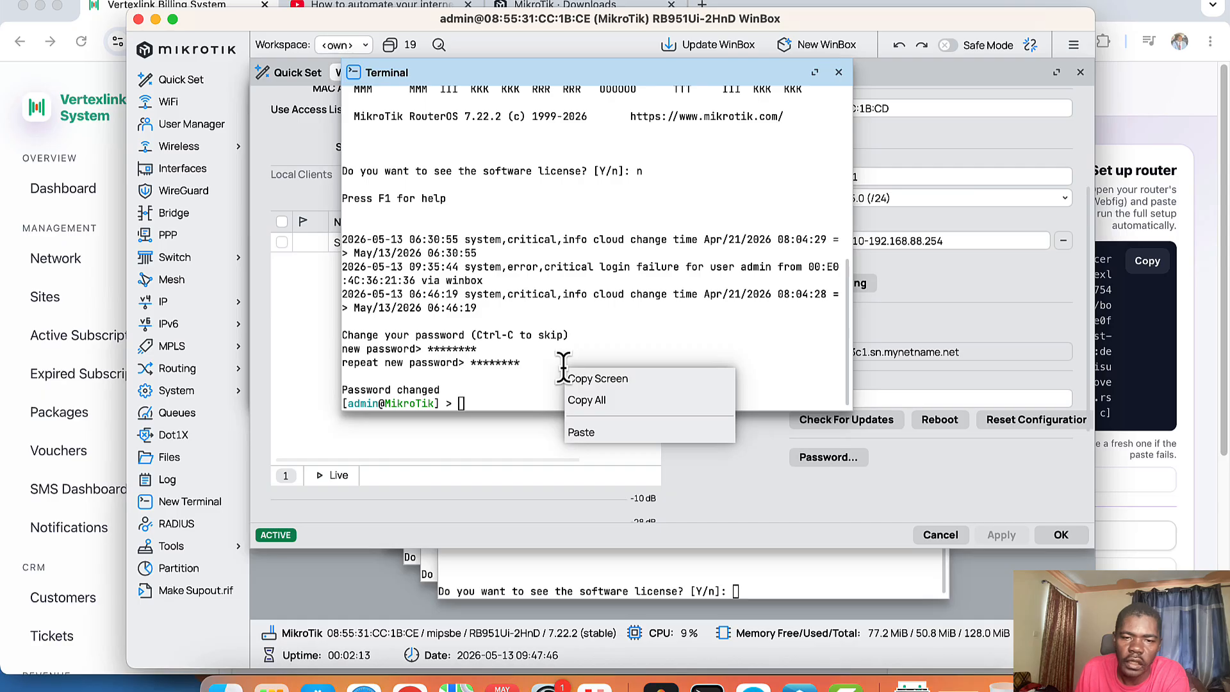
click(582, 432)
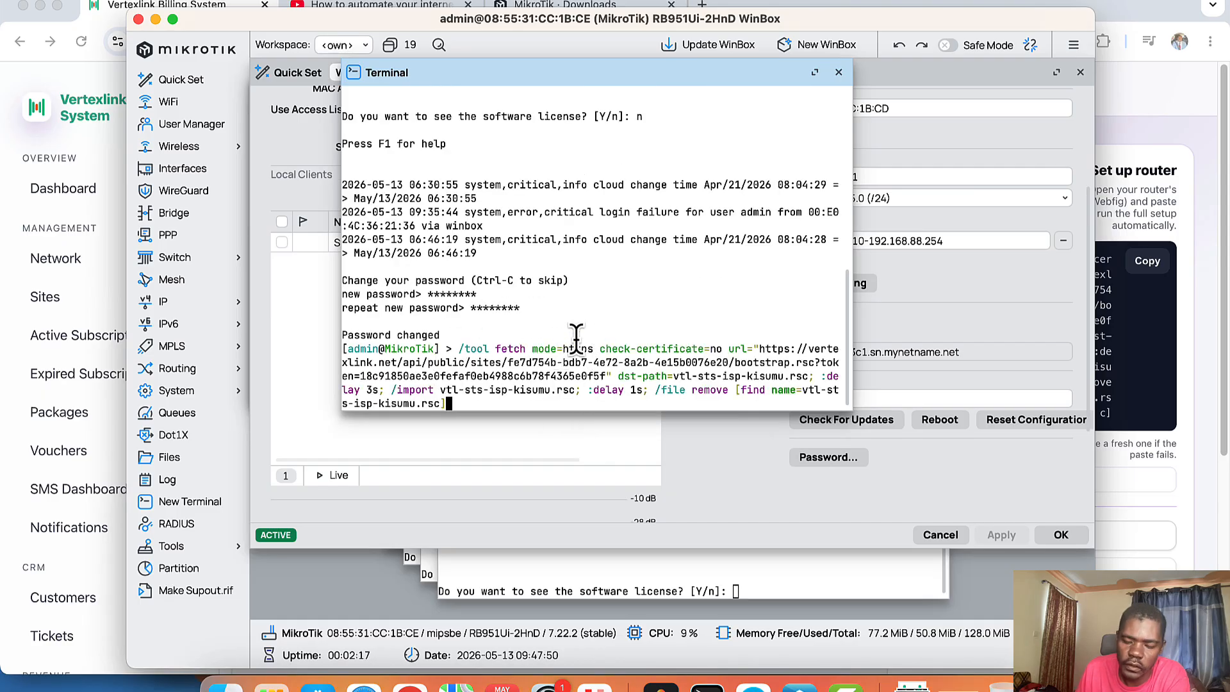
key(Return)
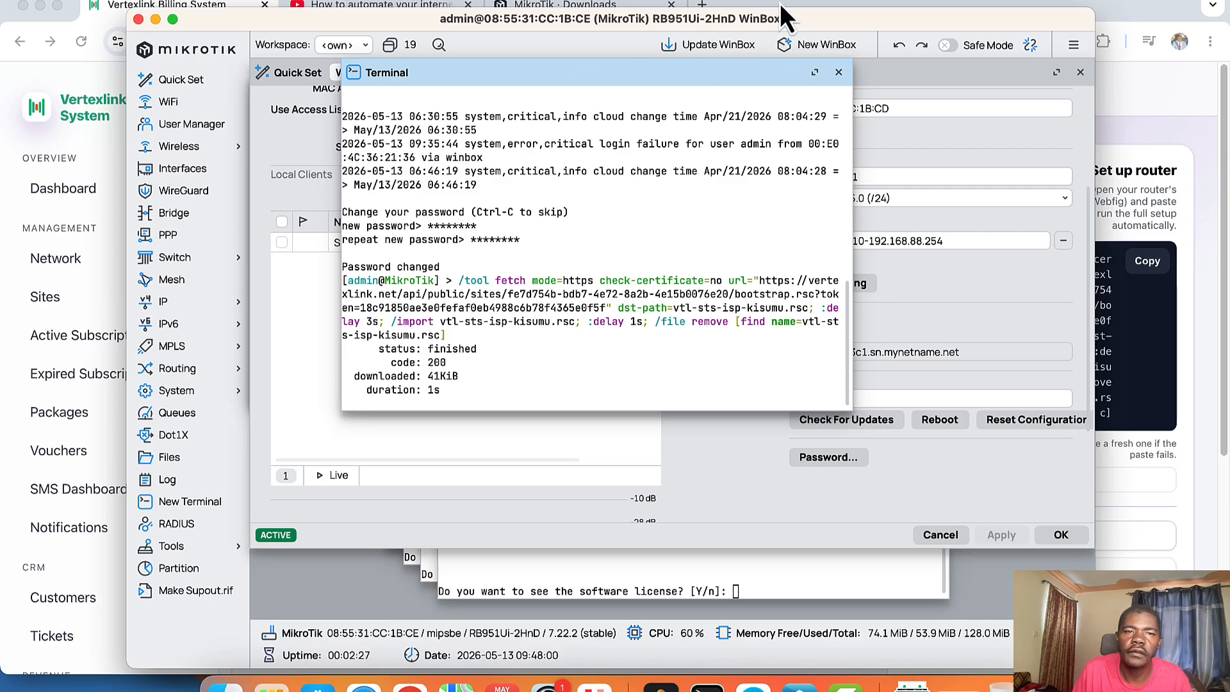
Step: Return to the Kisumu site page and follow Provisioning Status as pppoe_config through hotspot_bridge_ports complete
click(211, 4)
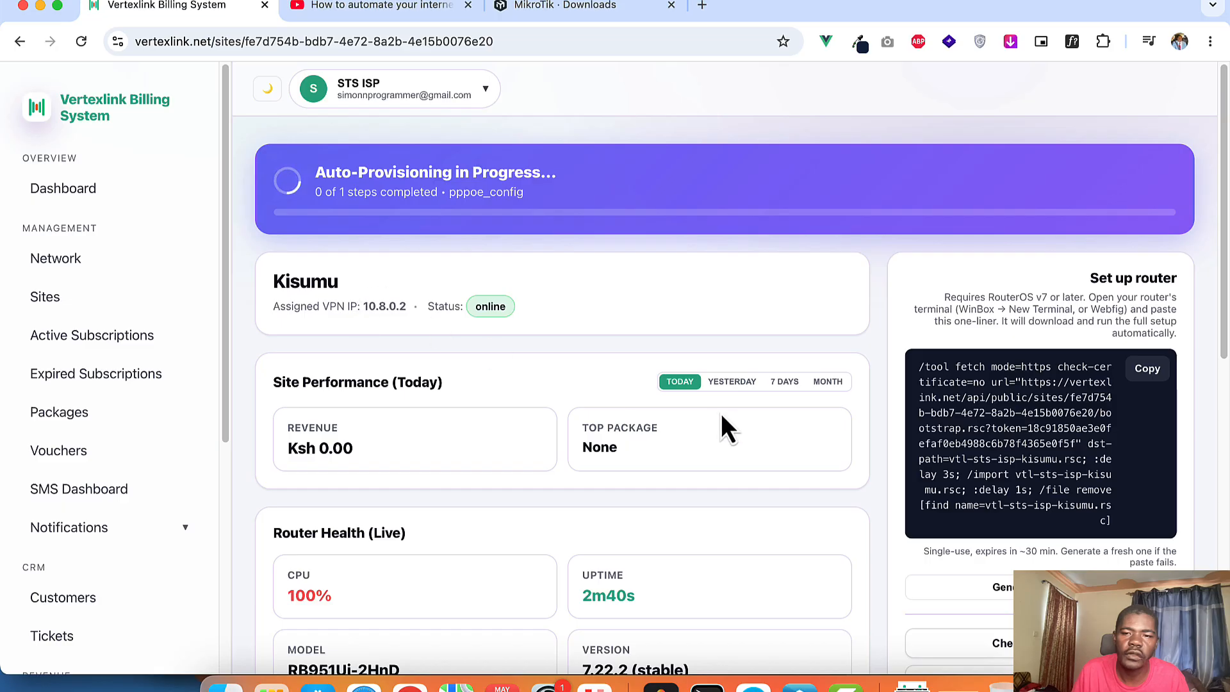
scroll(725, 428, down, 1)
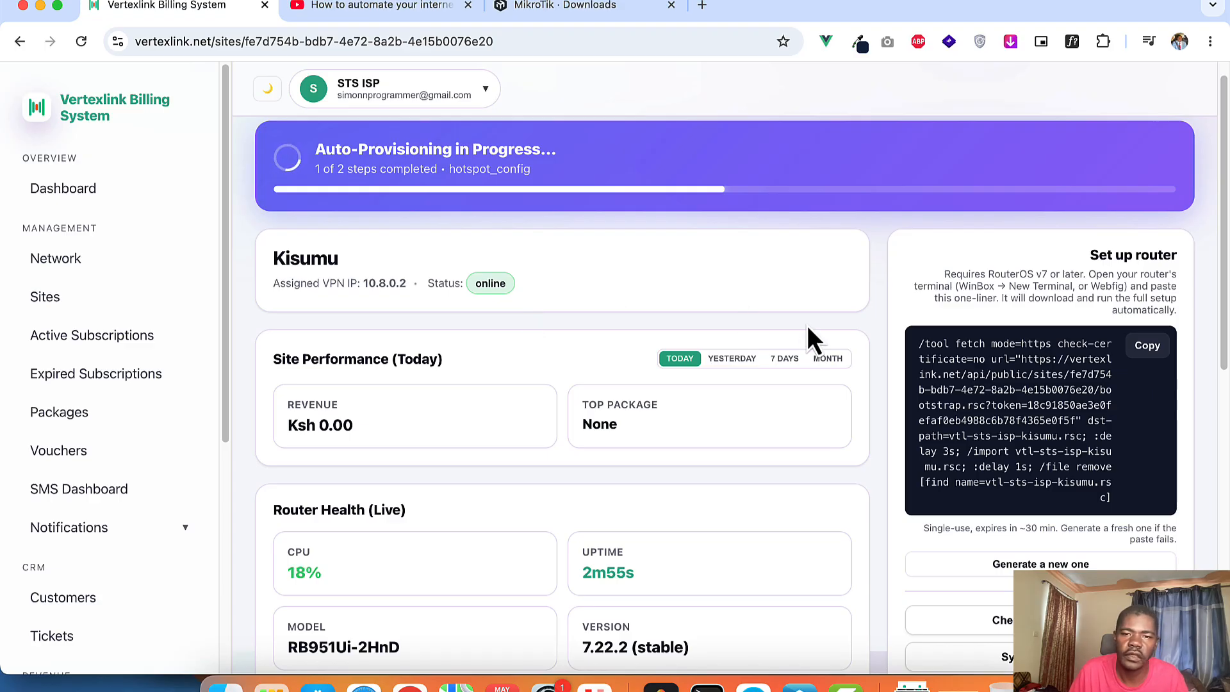
scroll(862, 355, down, 3)
scroll(862, 362, down, 4)
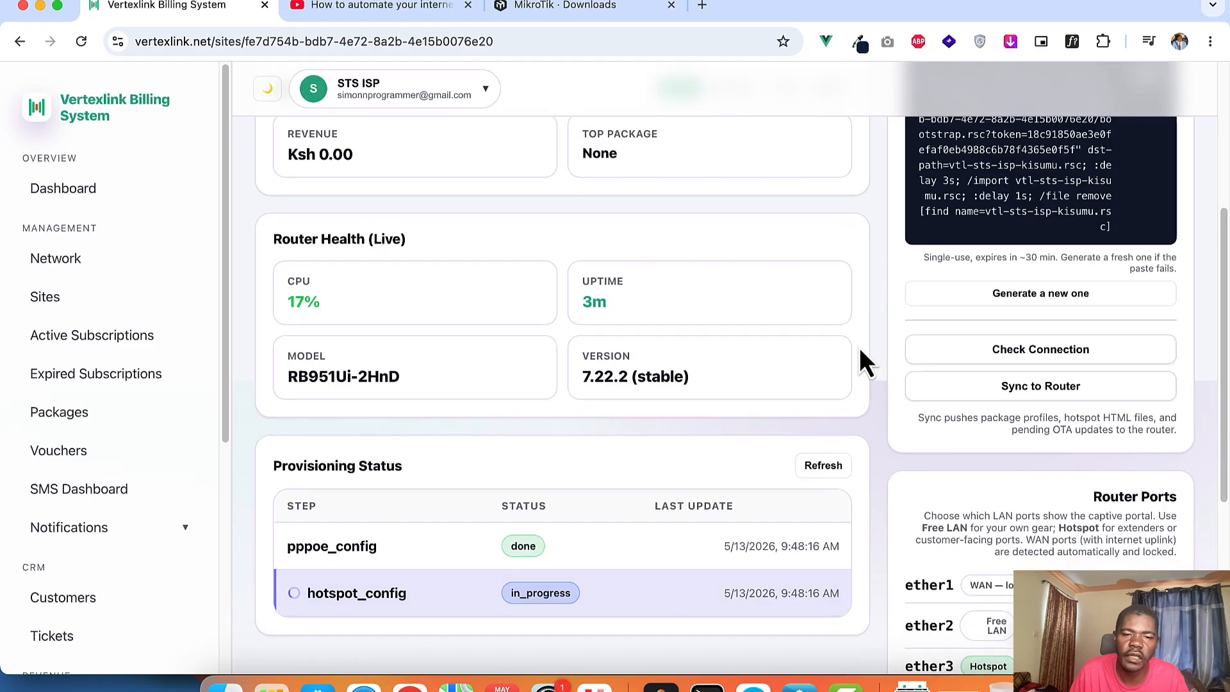
scroll(861, 358, down, 2)
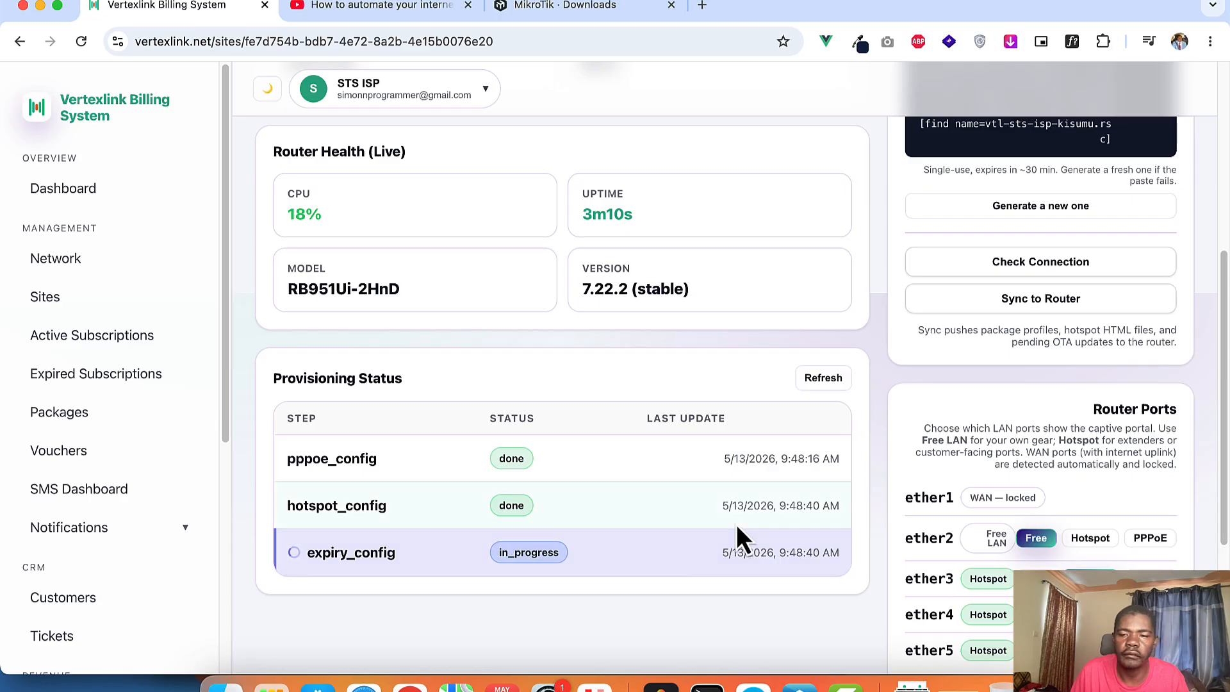
scroll(736, 524, down, 1)
scroll(677, 526, down, 1)
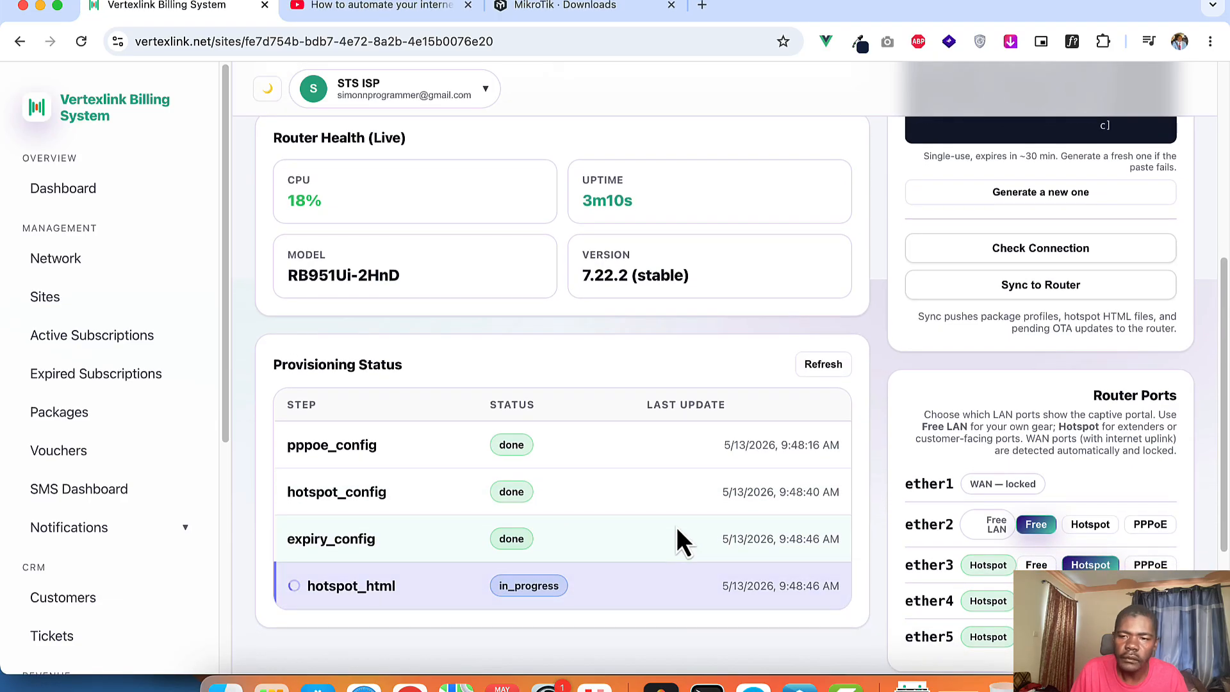
scroll(678, 532, down, 3)
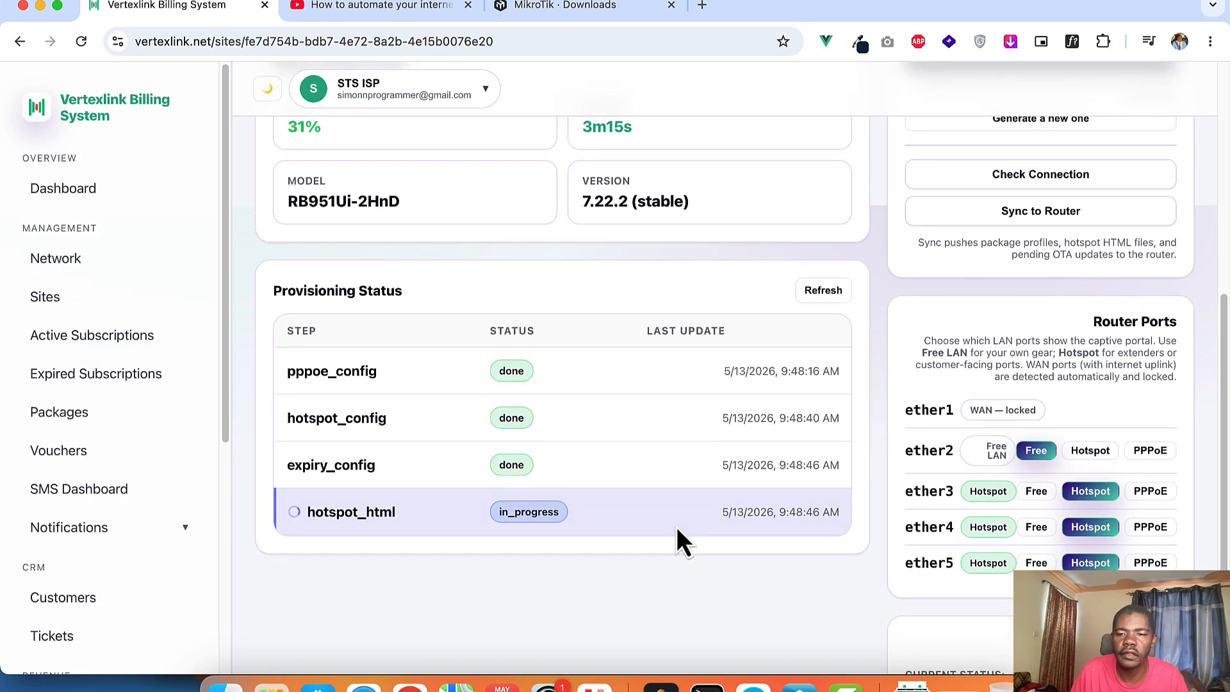
scroll(676, 526, down, 1)
scroll(678, 529, down, 1)
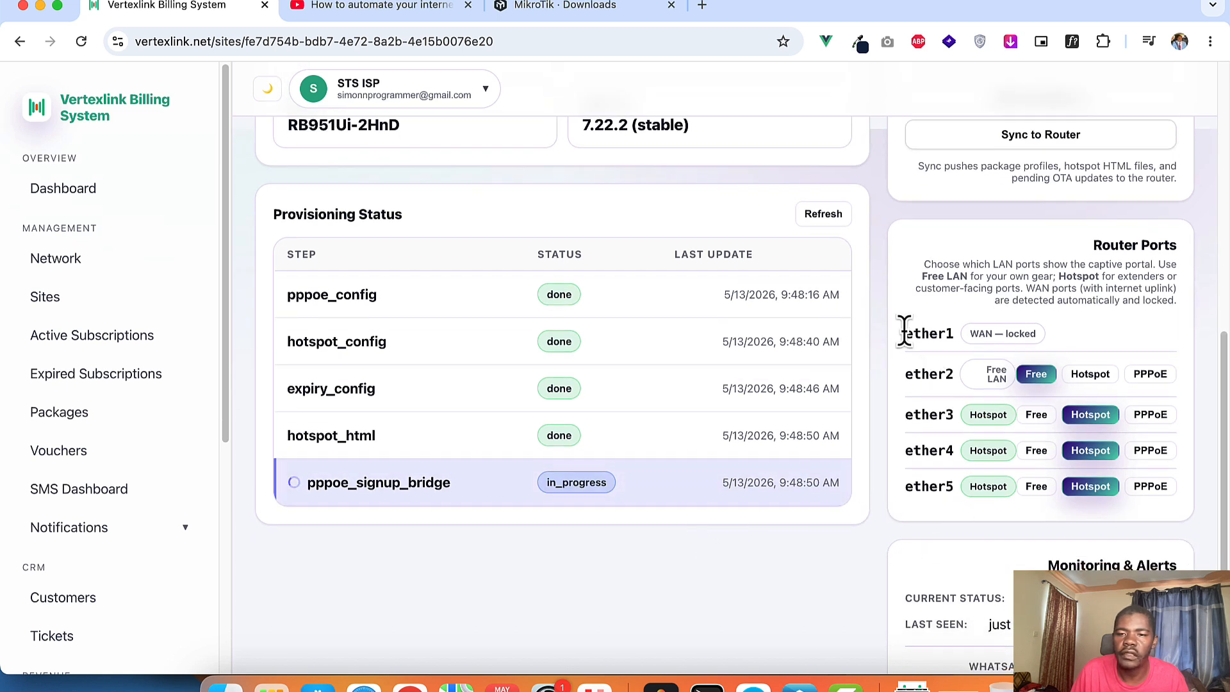
Step: Highlight the locked ether1 WAN note, then acknowledge the provisioning success alert
drag(905, 332, 1057, 346)
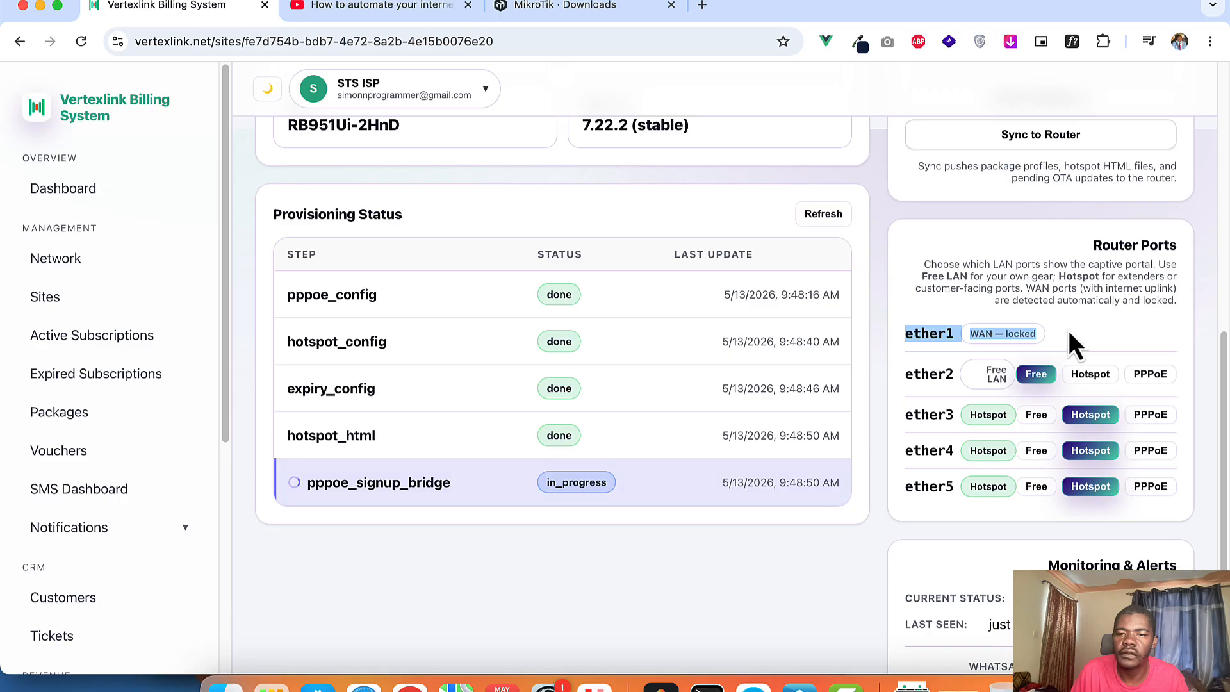
click(1063, 335)
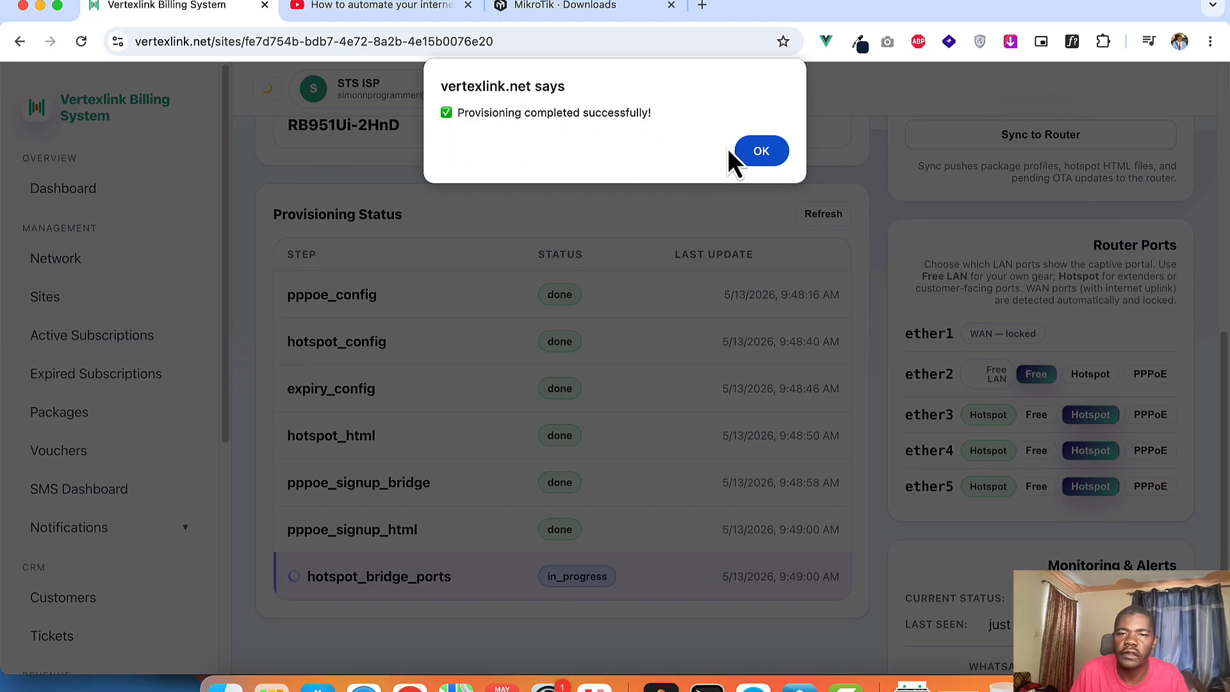
click(760, 152)
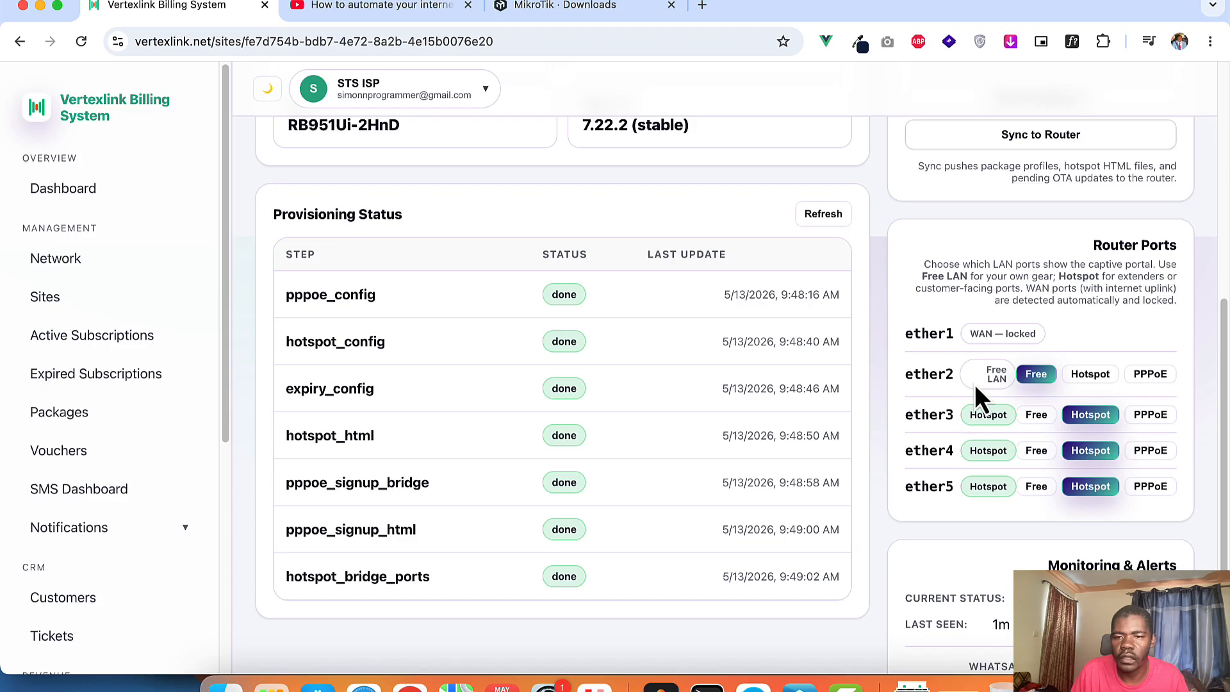
scroll(998, 394, down, 2)
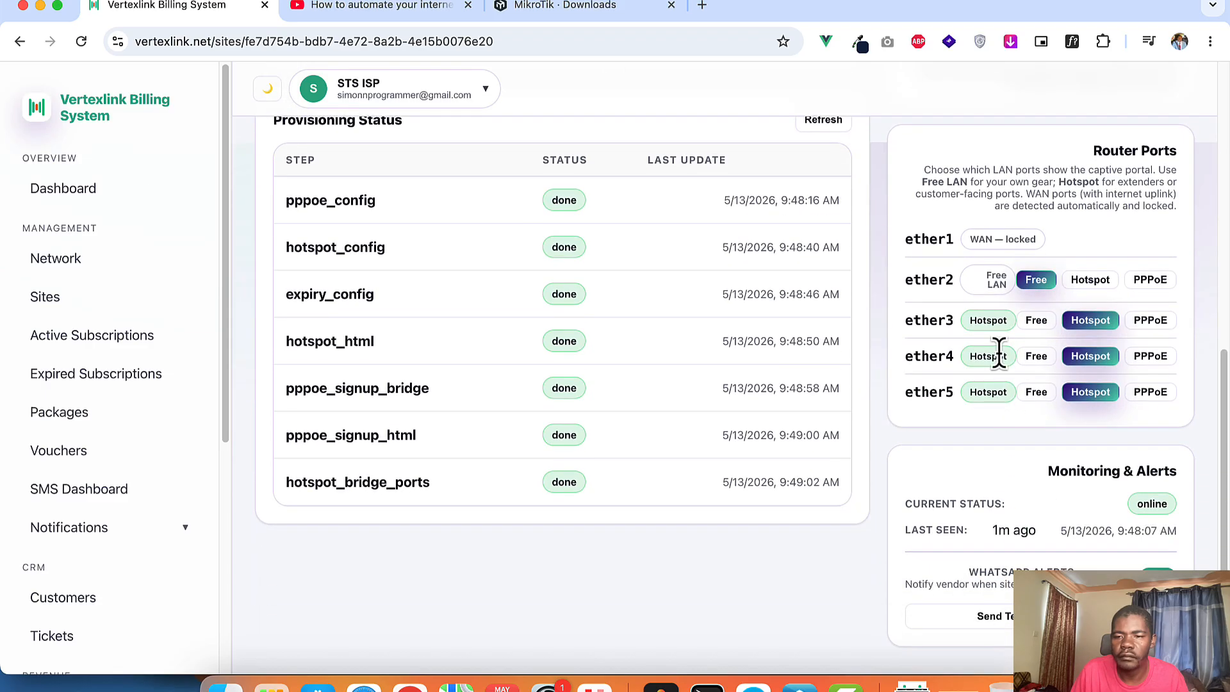
scroll(1042, 447, up, 7)
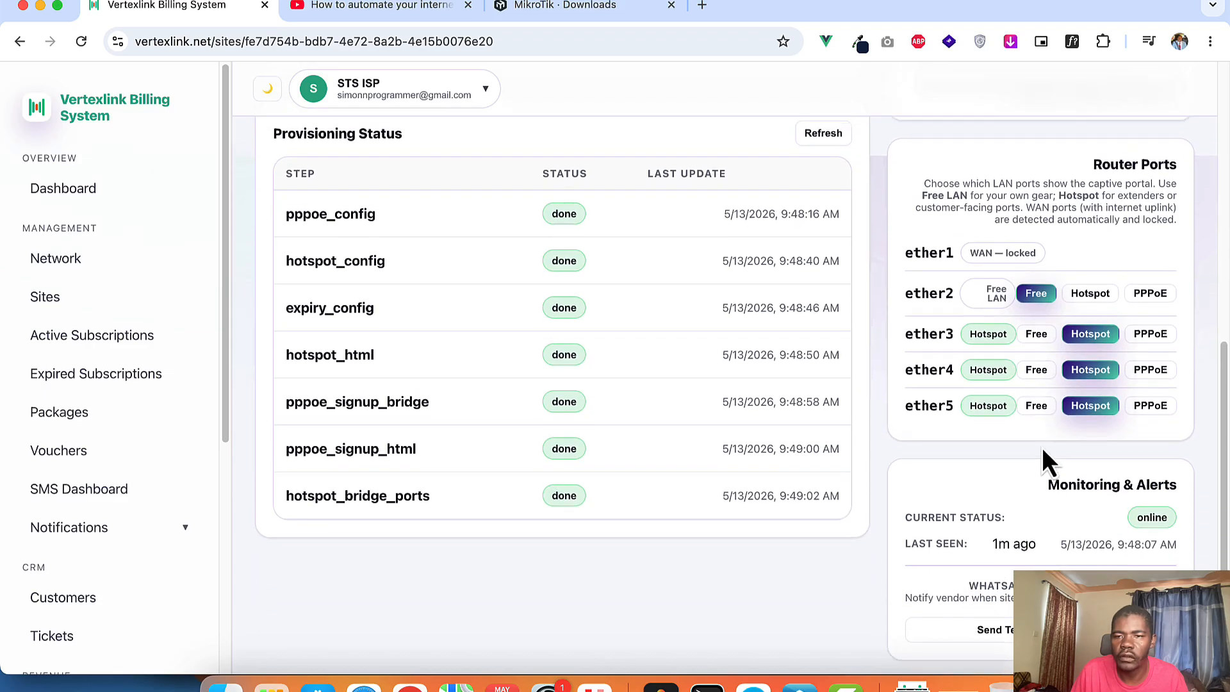
scroll(1040, 451, down, 7)
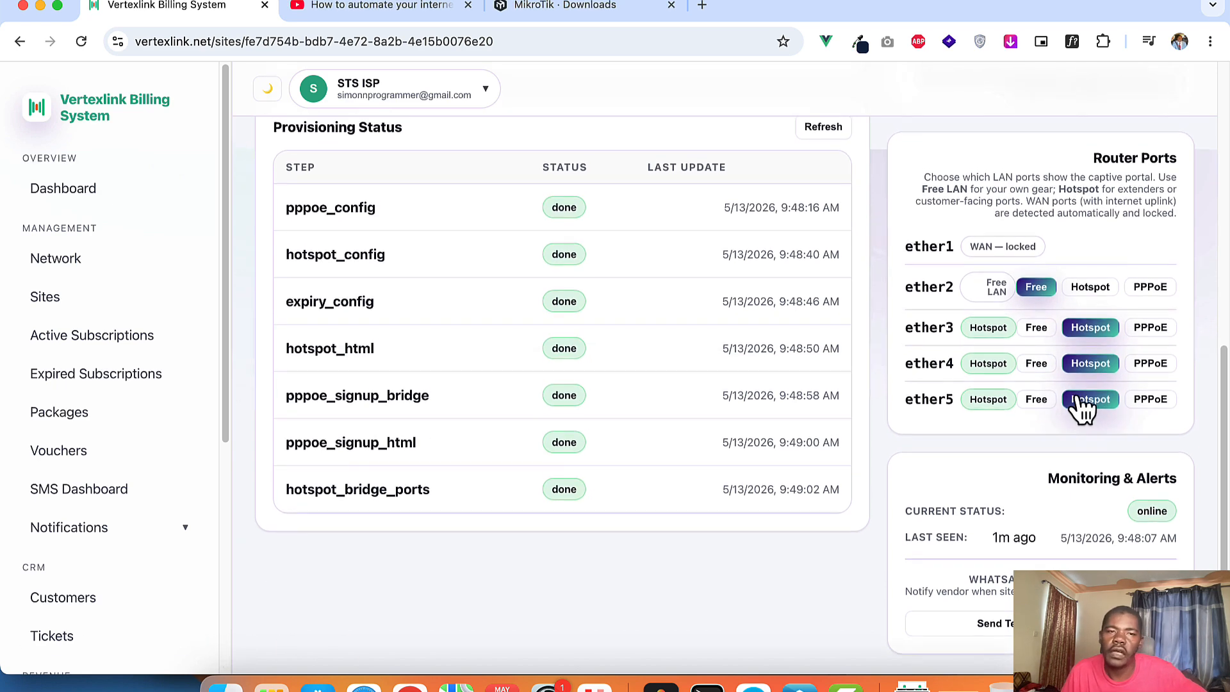
scroll(1076, 404, up, 2)
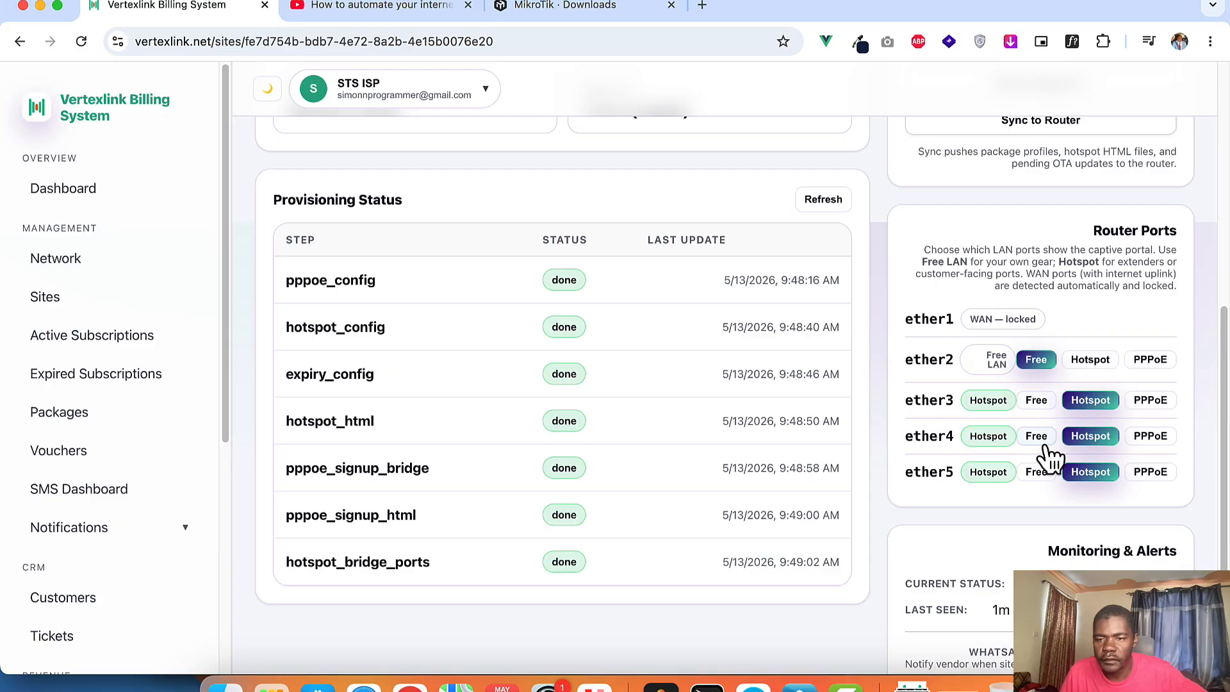
scroll(1045, 461, down, 2)
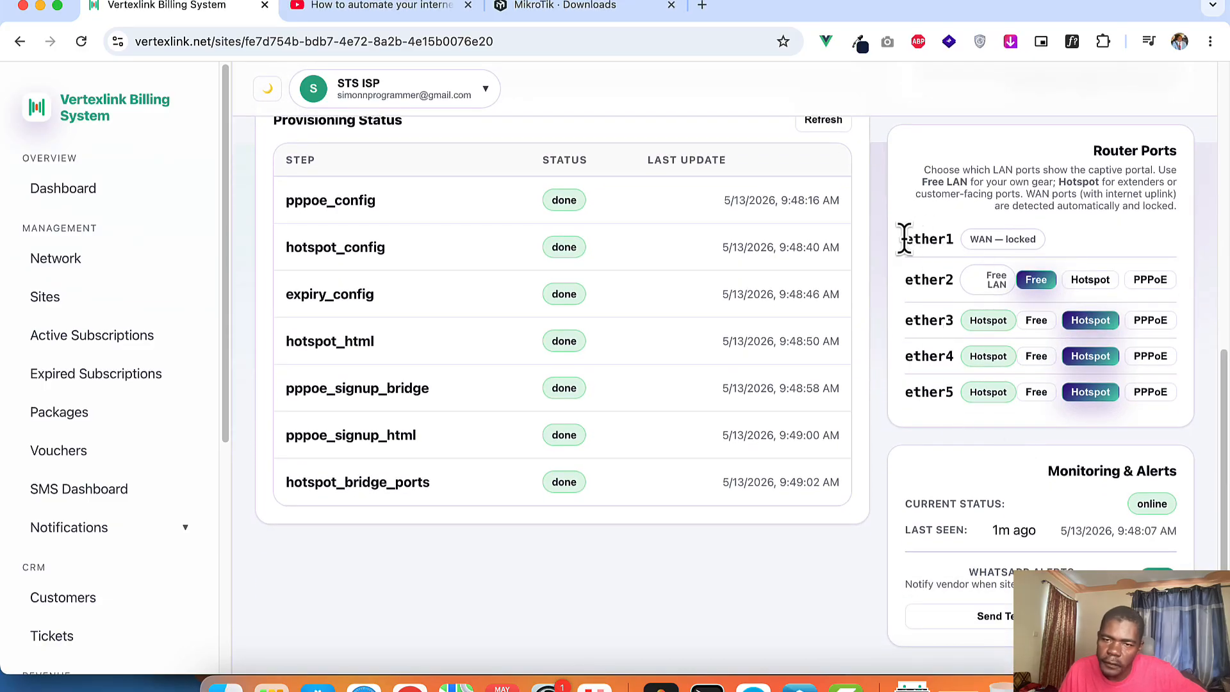
drag(907, 238, 1024, 239)
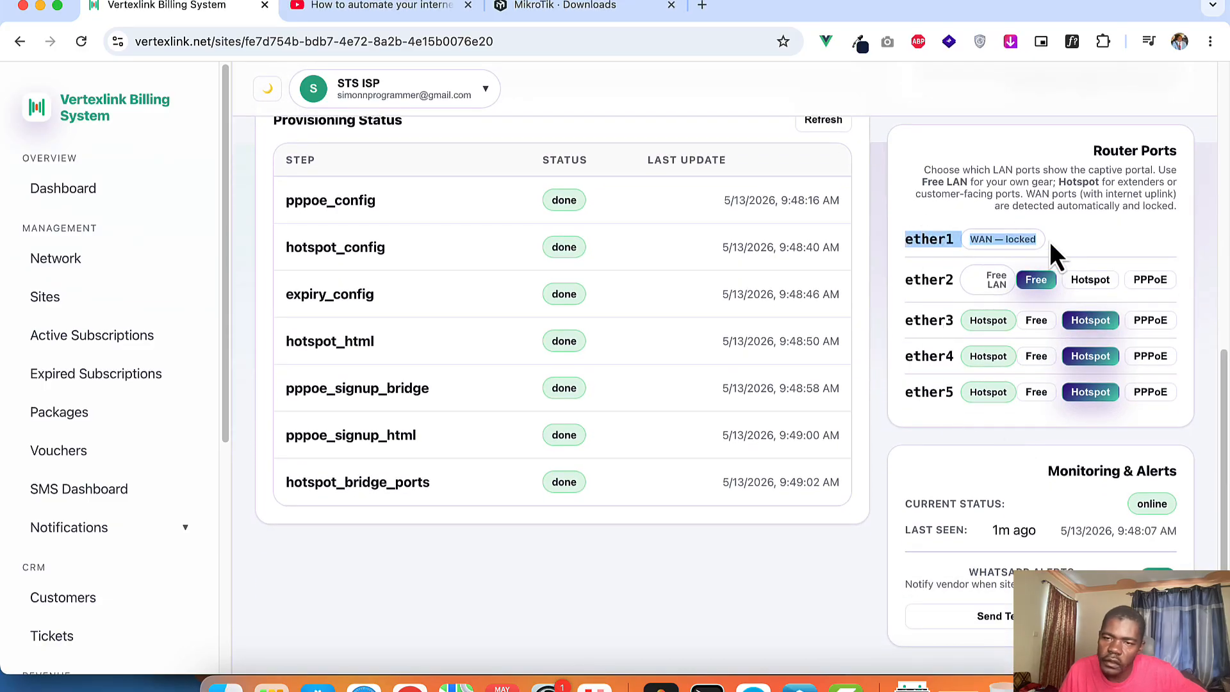
click(1066, 244)
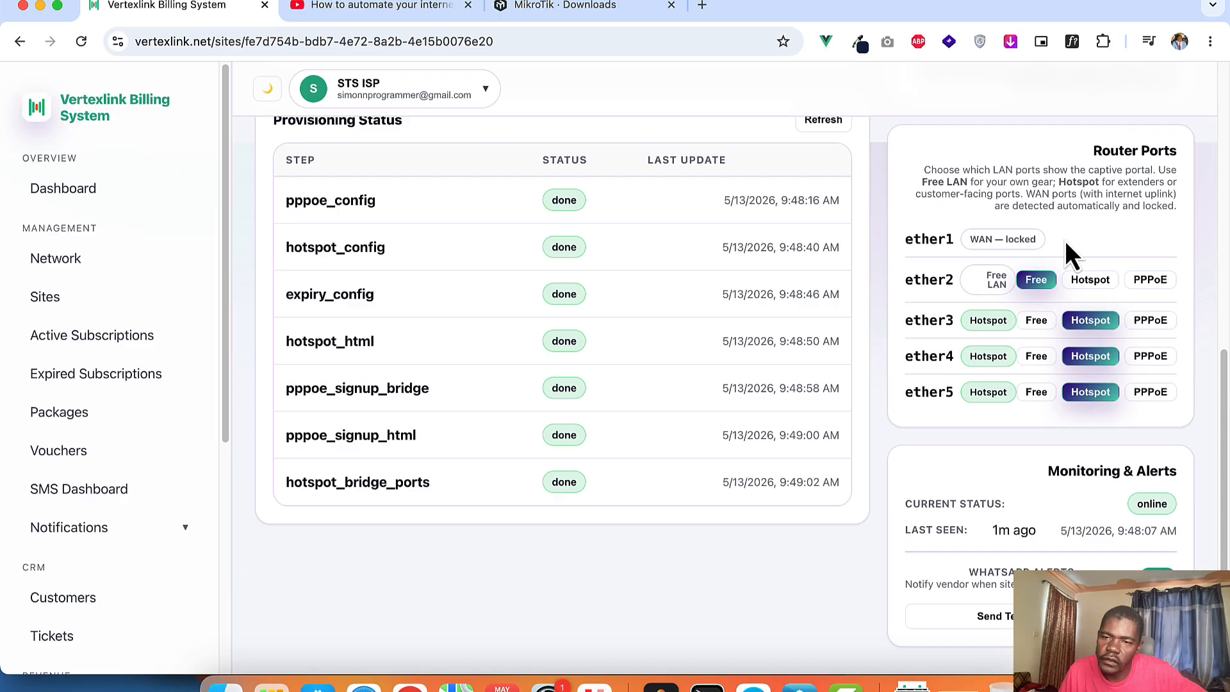
drag(1066, 244, 906, 239)
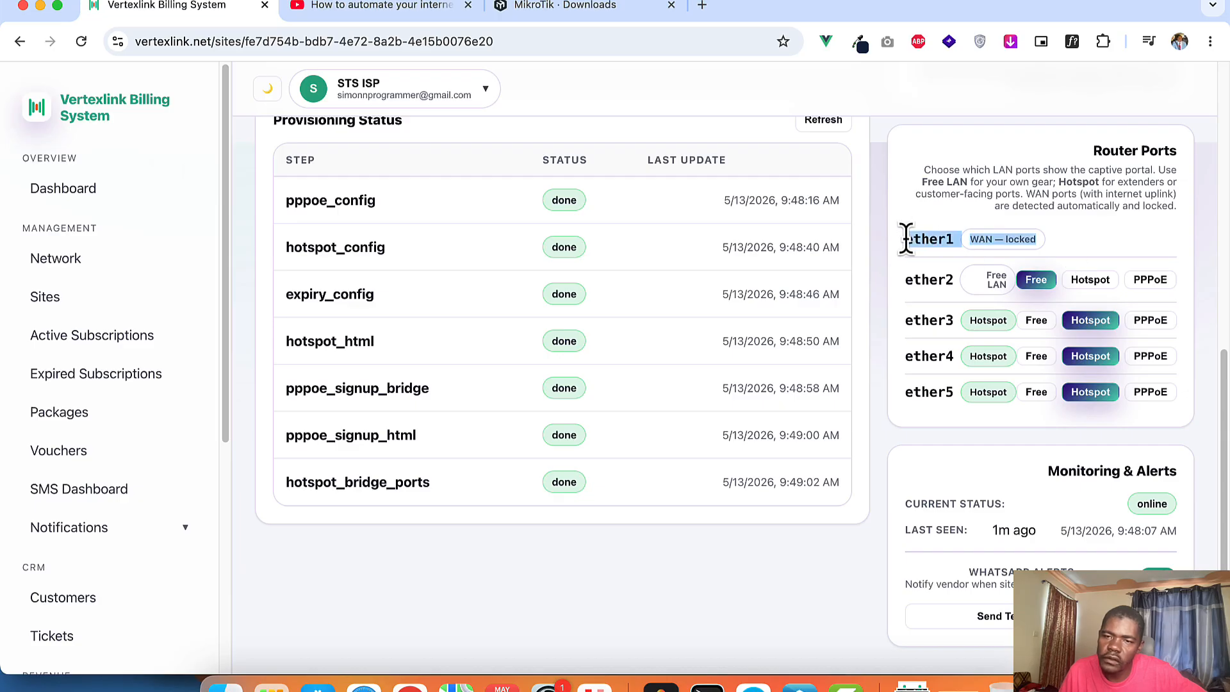
click(1070, 244)
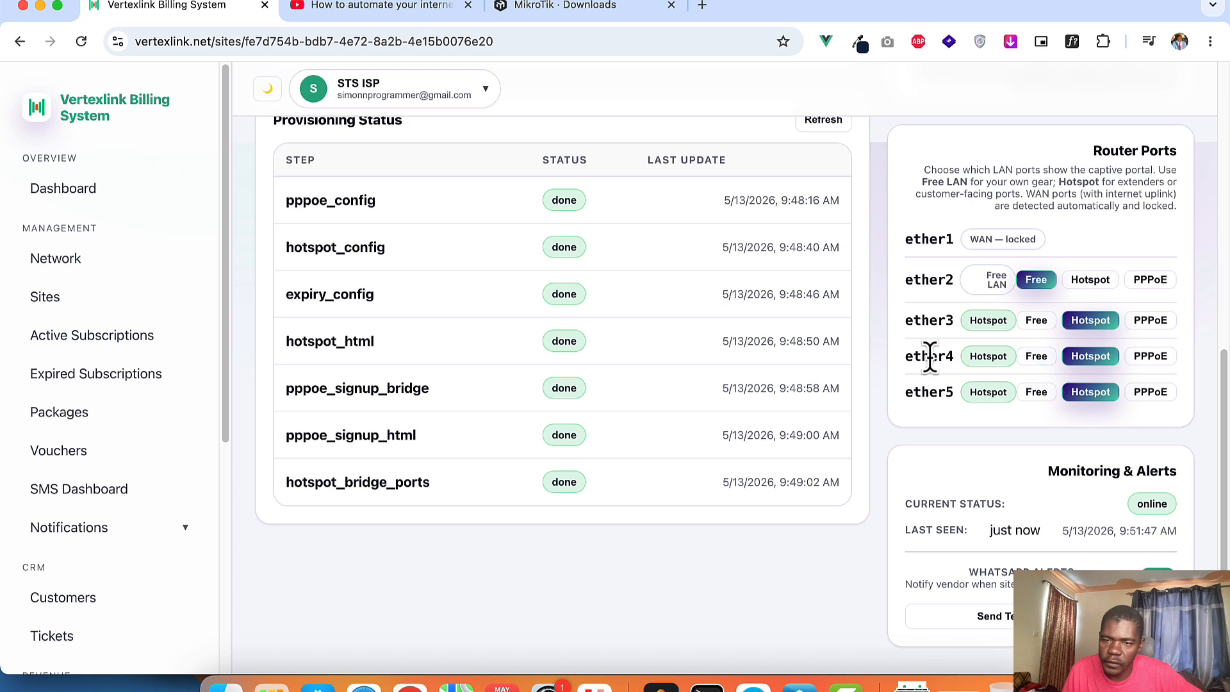
Step: Switch port ether4 to Free LAN, confirm the change, and scroll back to the top of the Kisumu page
click(1038, 359)
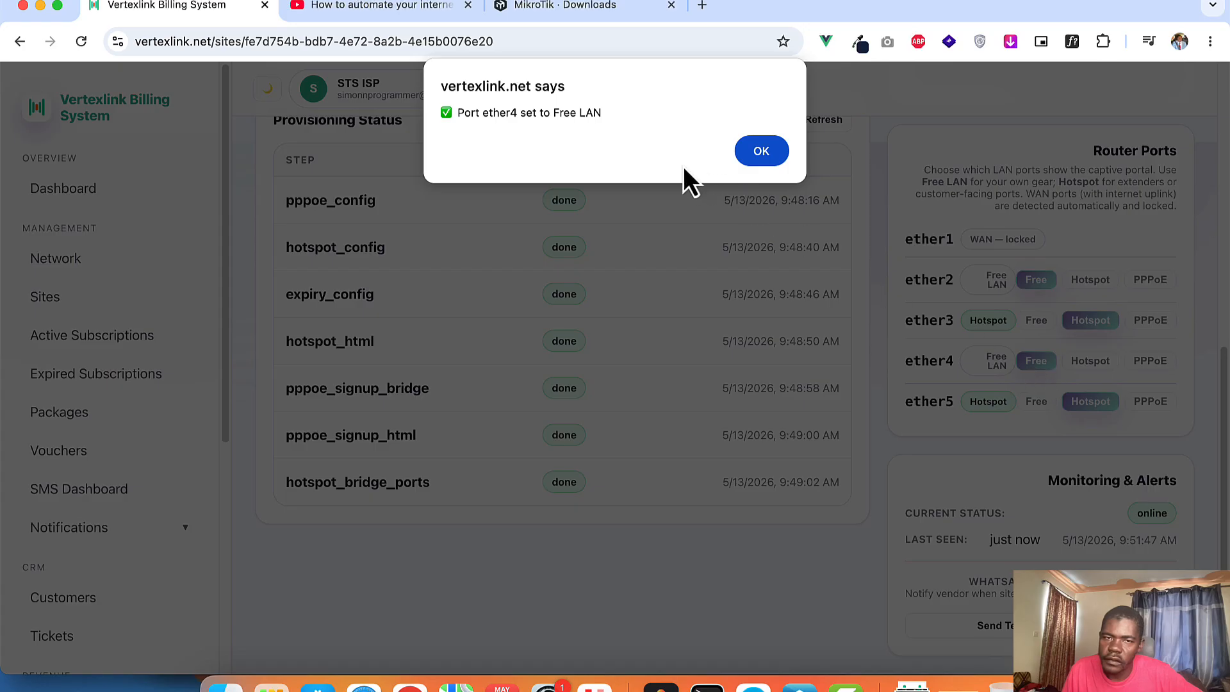
click(756, 152)
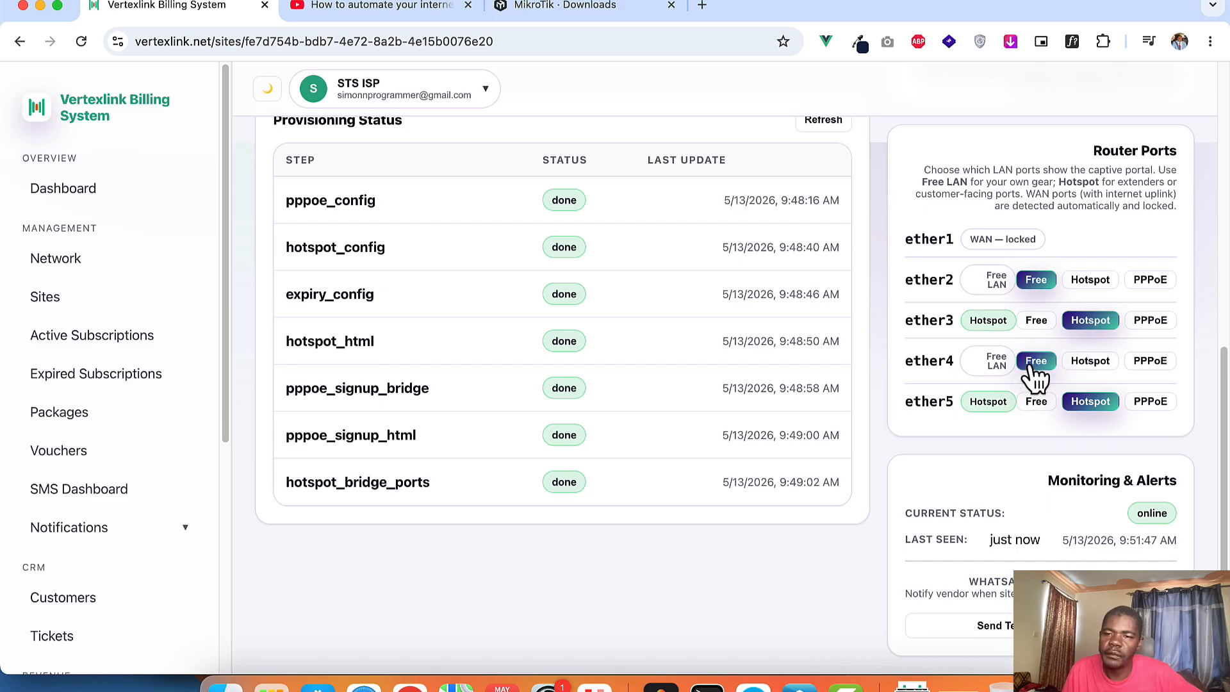
scroll(1045, 361, up, 1)
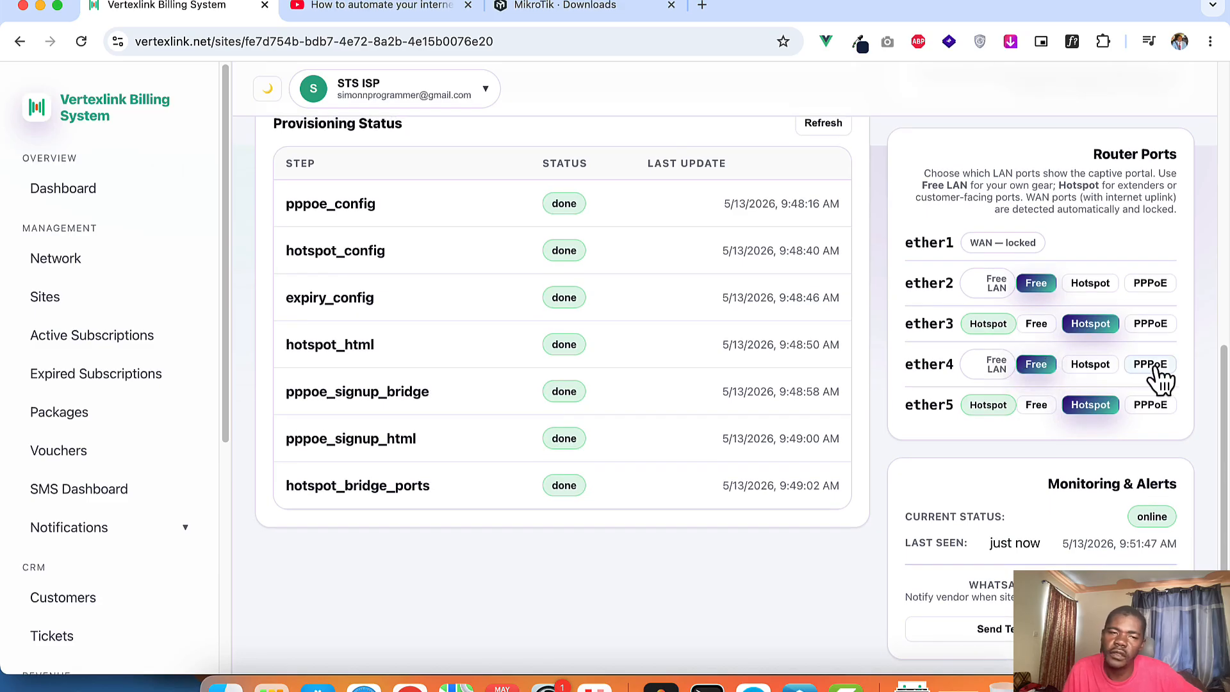
scroll(795, 388, up, 1)
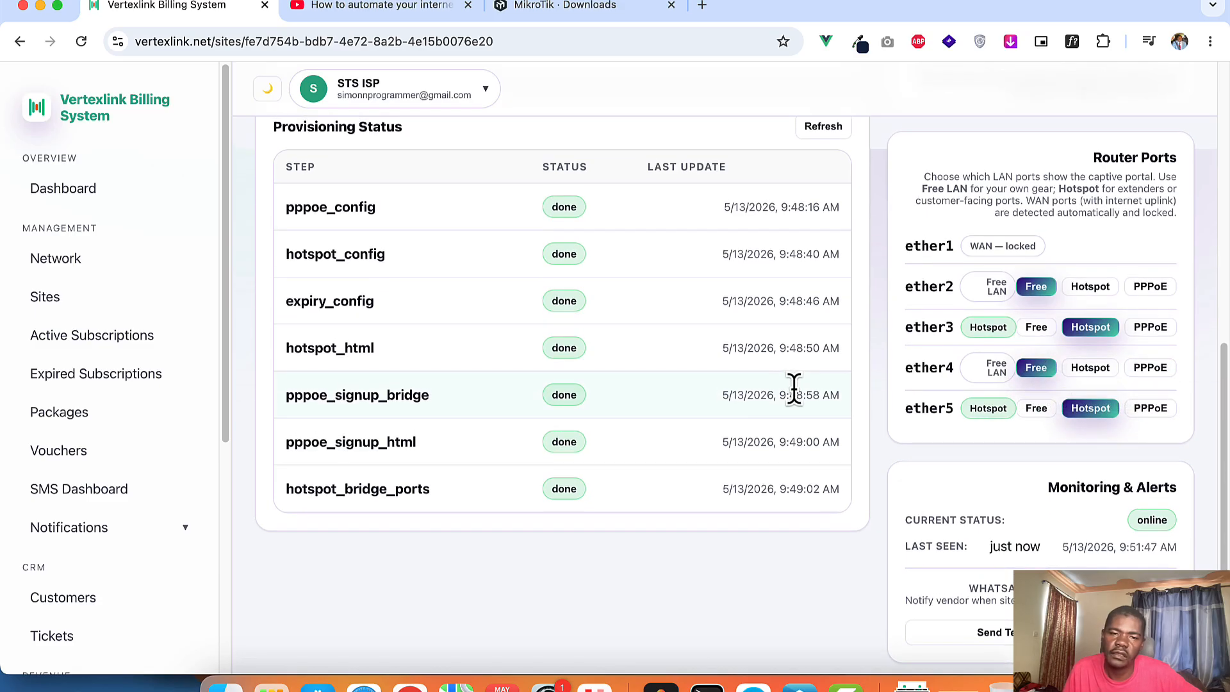
scroll(794, 388, up, 10)
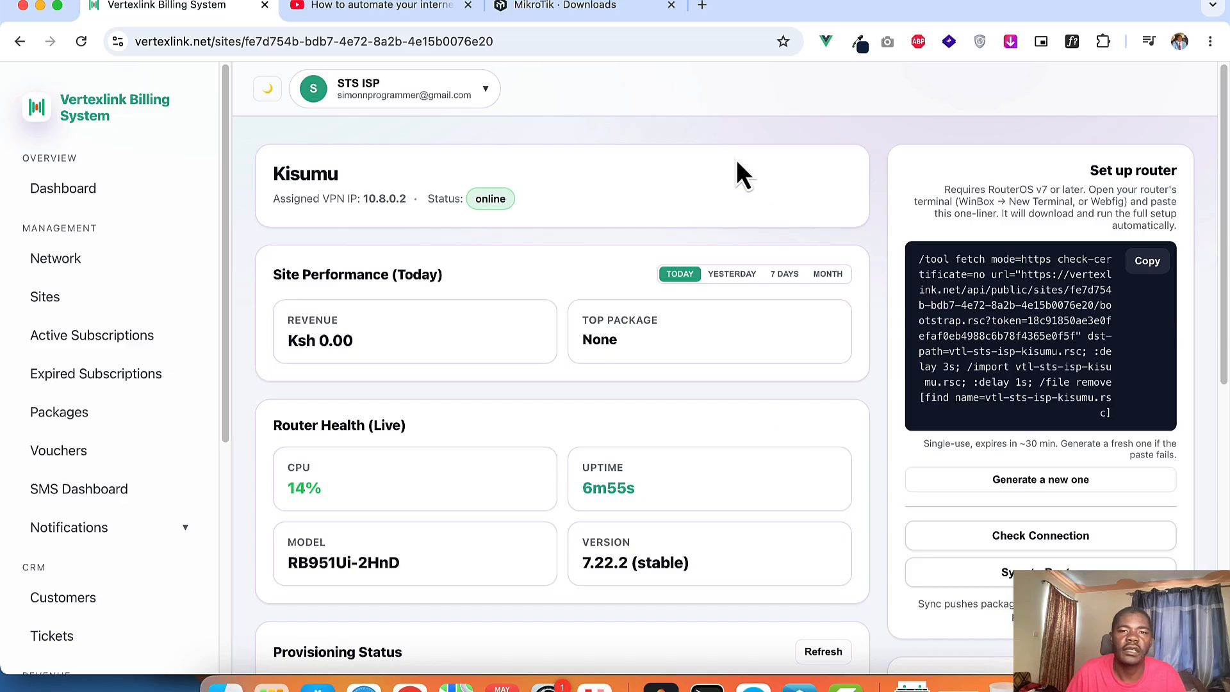
Step: Scroll the Kisumu site page and return to the Sites list, showing Kisumu online at 10.8.0.2
scroll(1014, 330, down, 1)
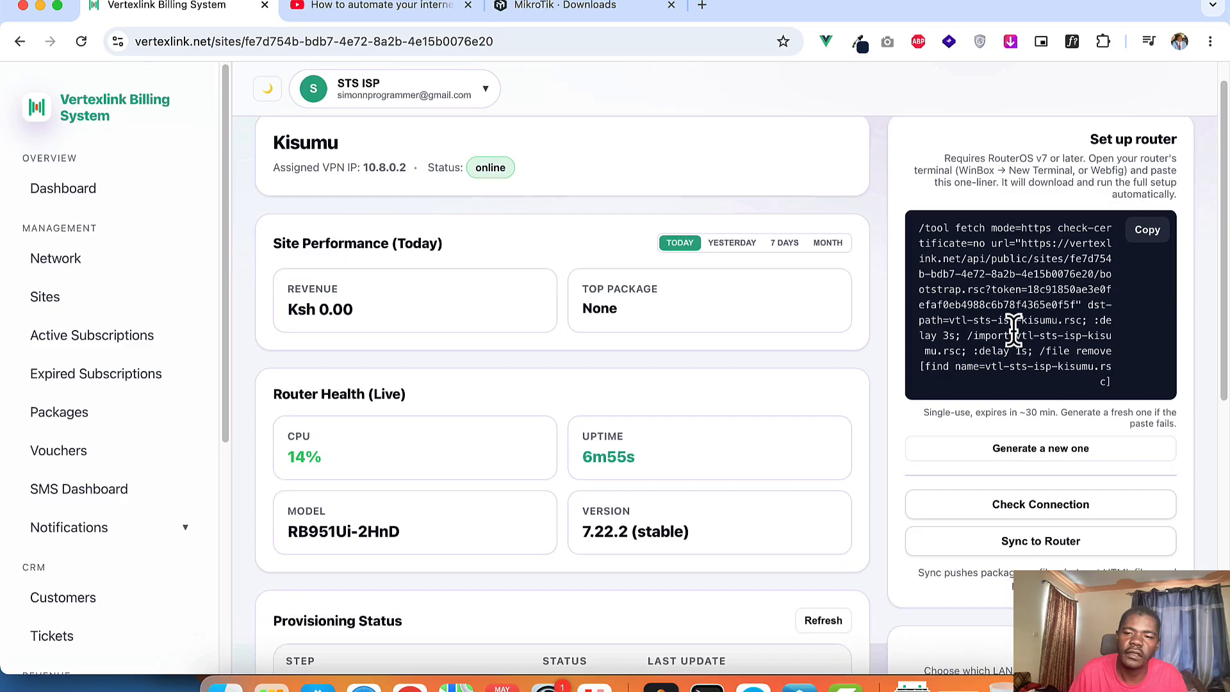
scroll(1014, 330, down, 10)
scroll(1057, 302, up, 5)
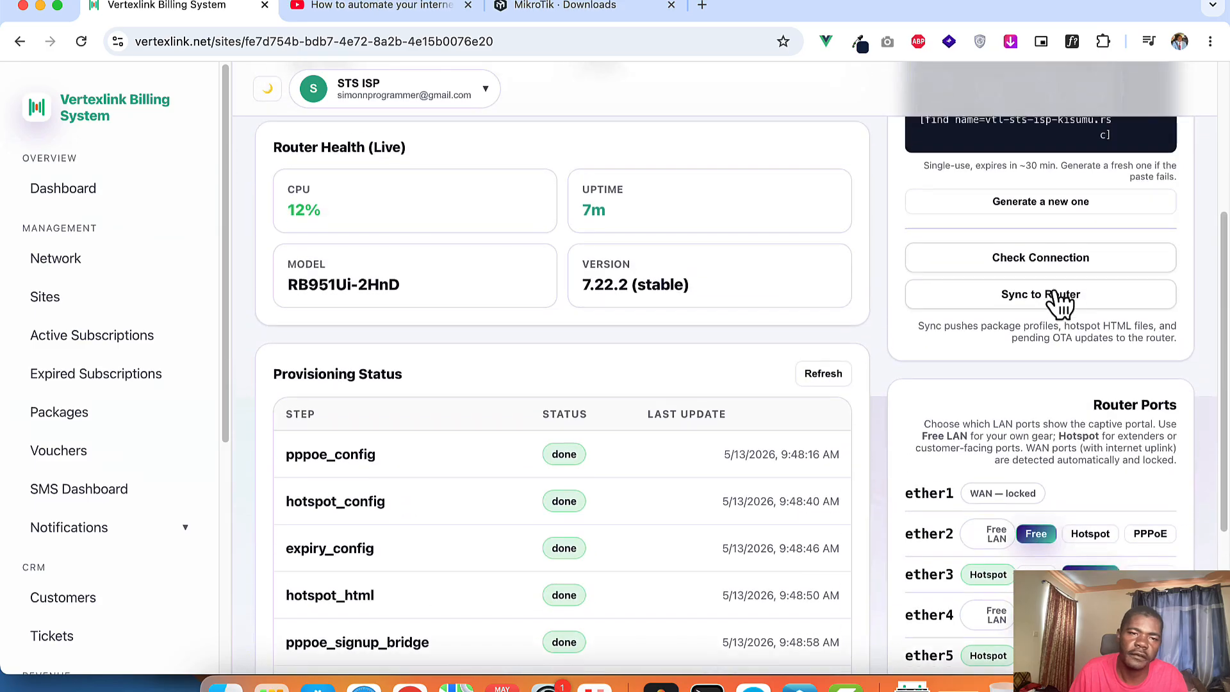
scroll(1056, 298, up, 6)
scroll(623, 385, up, 1)
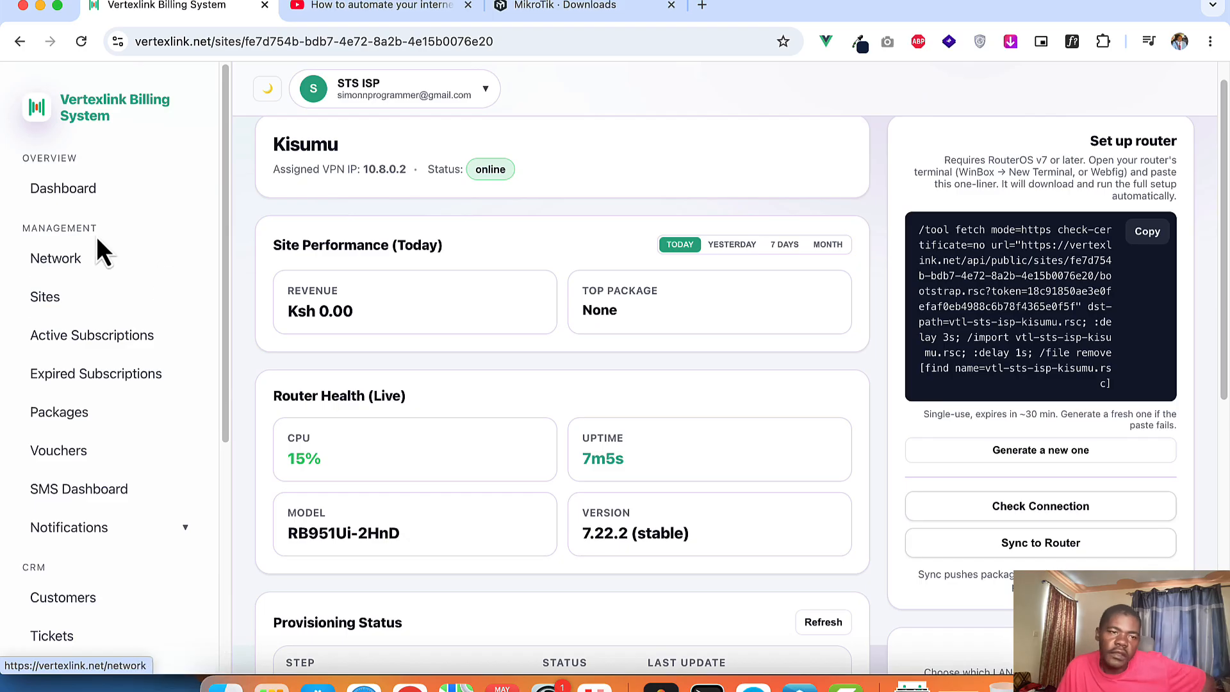
click(78, 298)
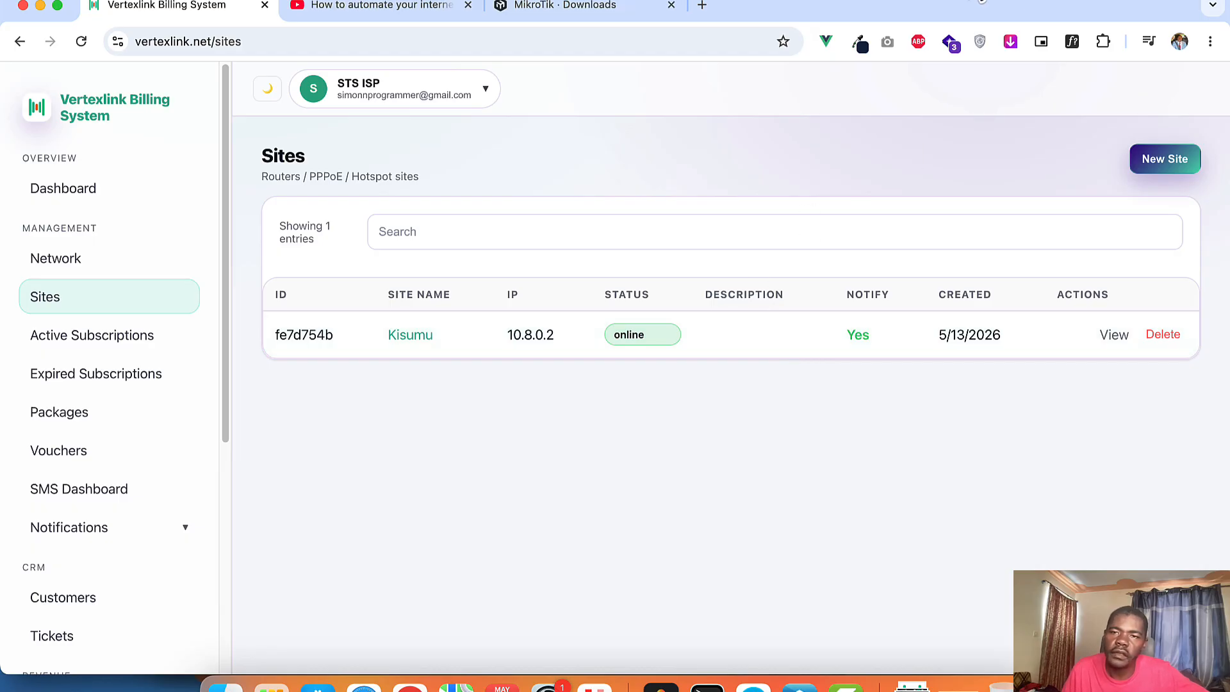
click(982, 2)
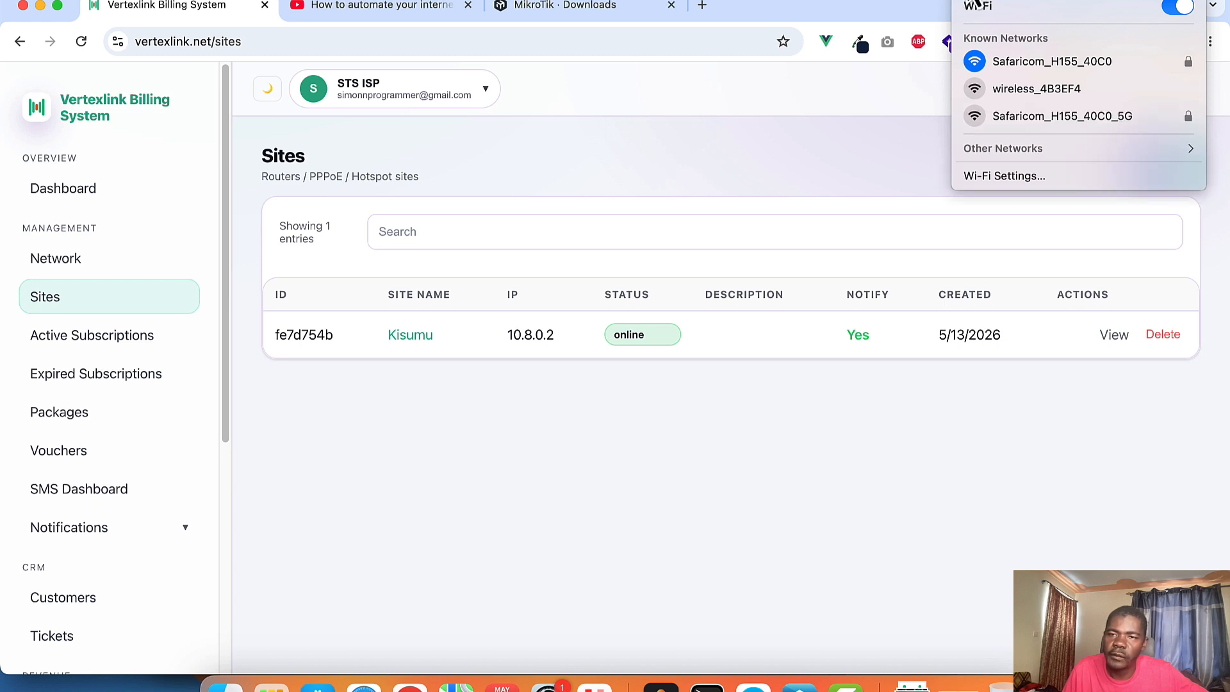
Step: Join the Kisumu network from Other Networks in the Wi-Fi menu
click(1013, 152)
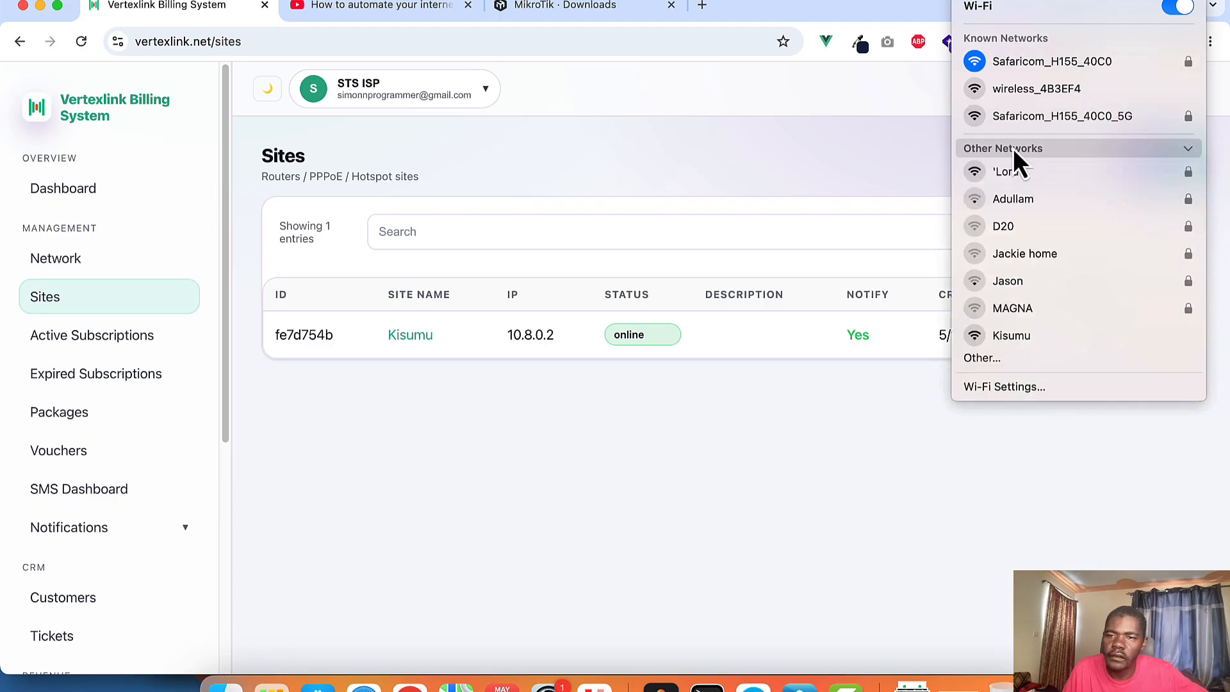
click(1013, 340)
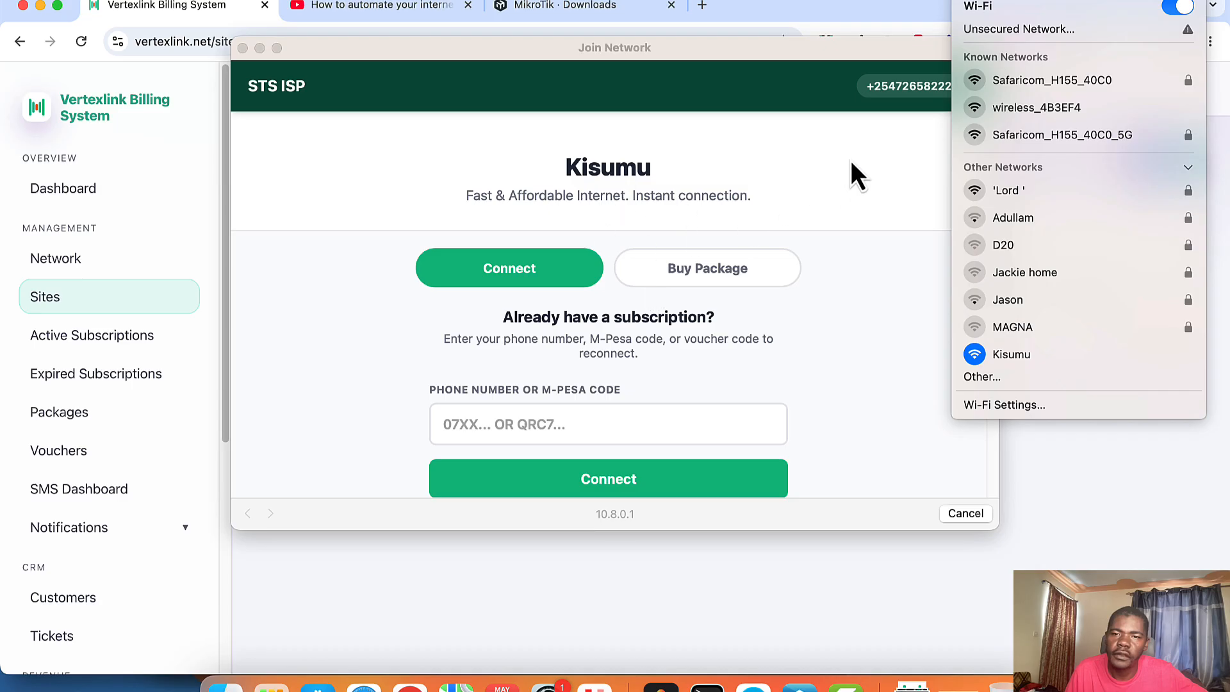
Step: Enter a phone number in the Kisumu captive portal and try reconnecting; no active subscription is found
click(877, 152)
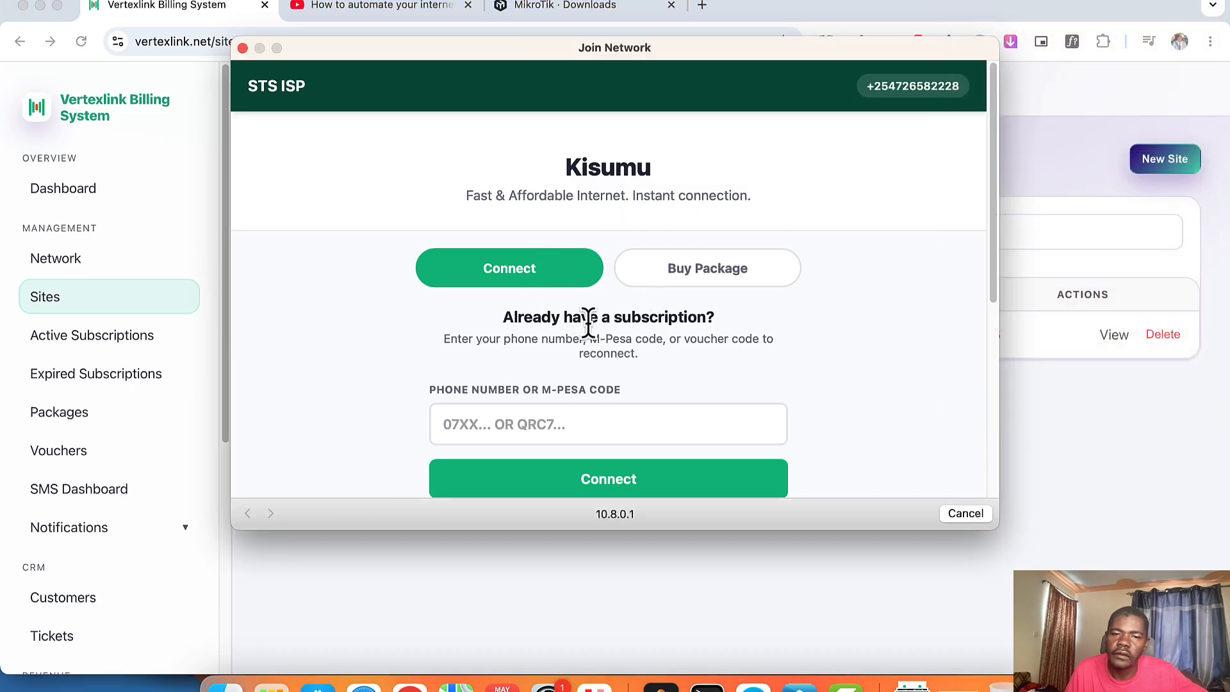
scroll(604, 348, down, 2)
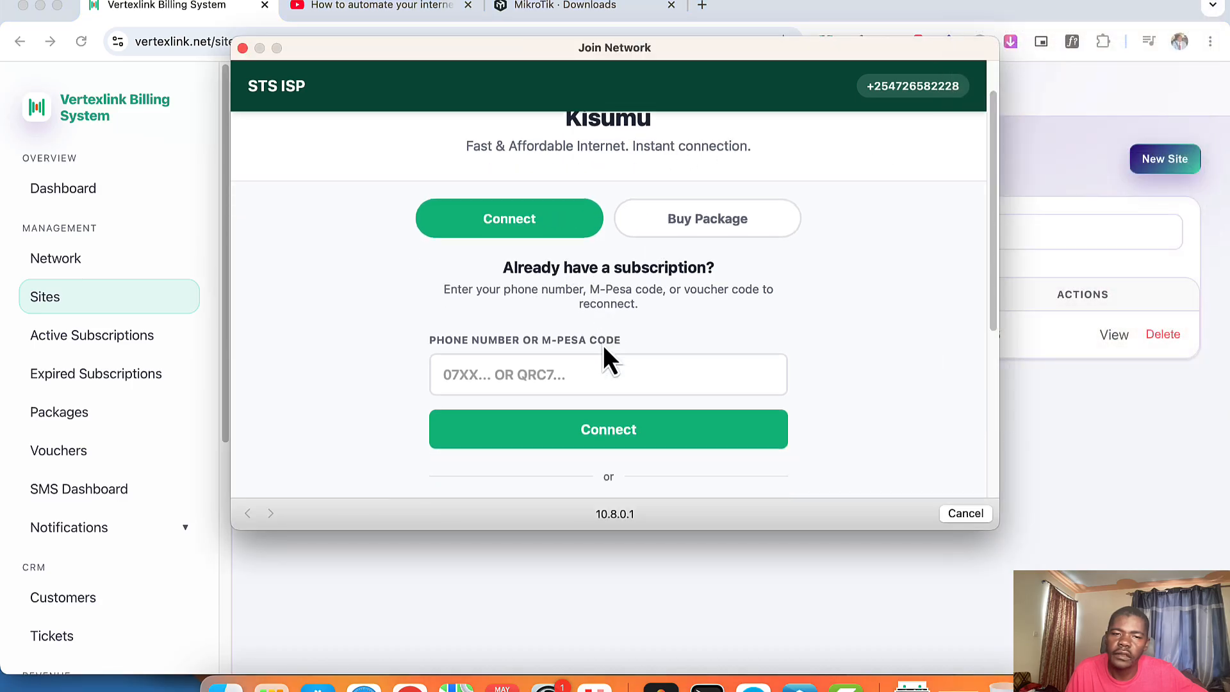
click(550, 375)
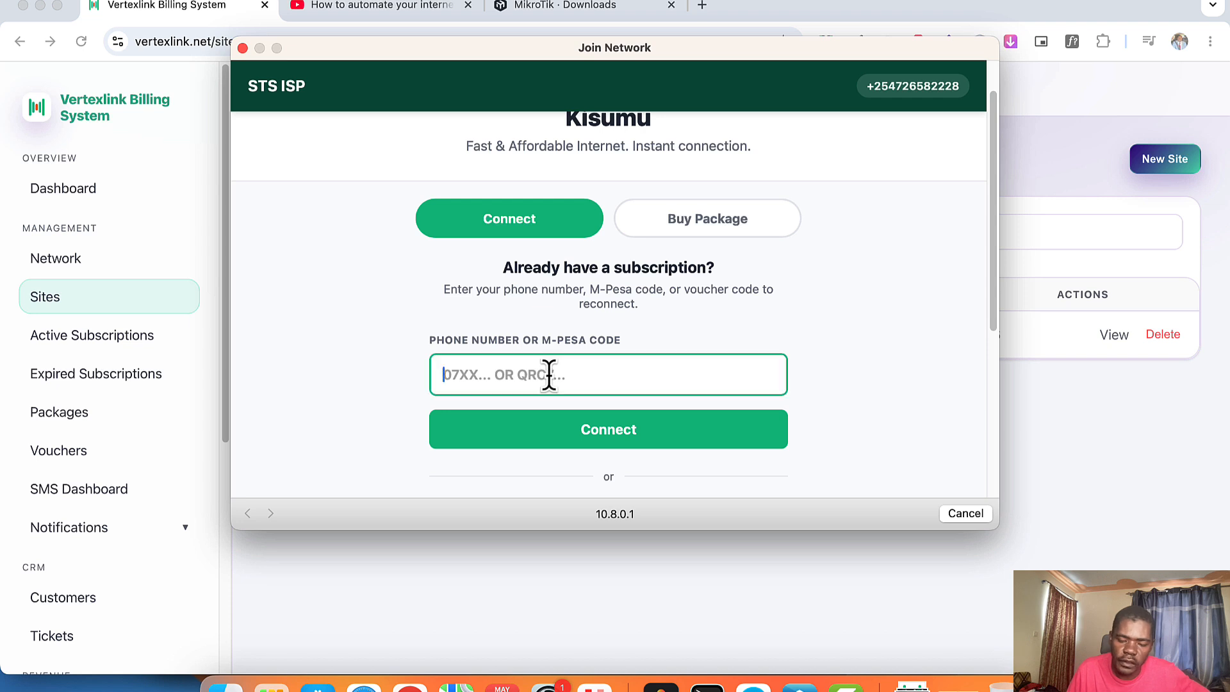
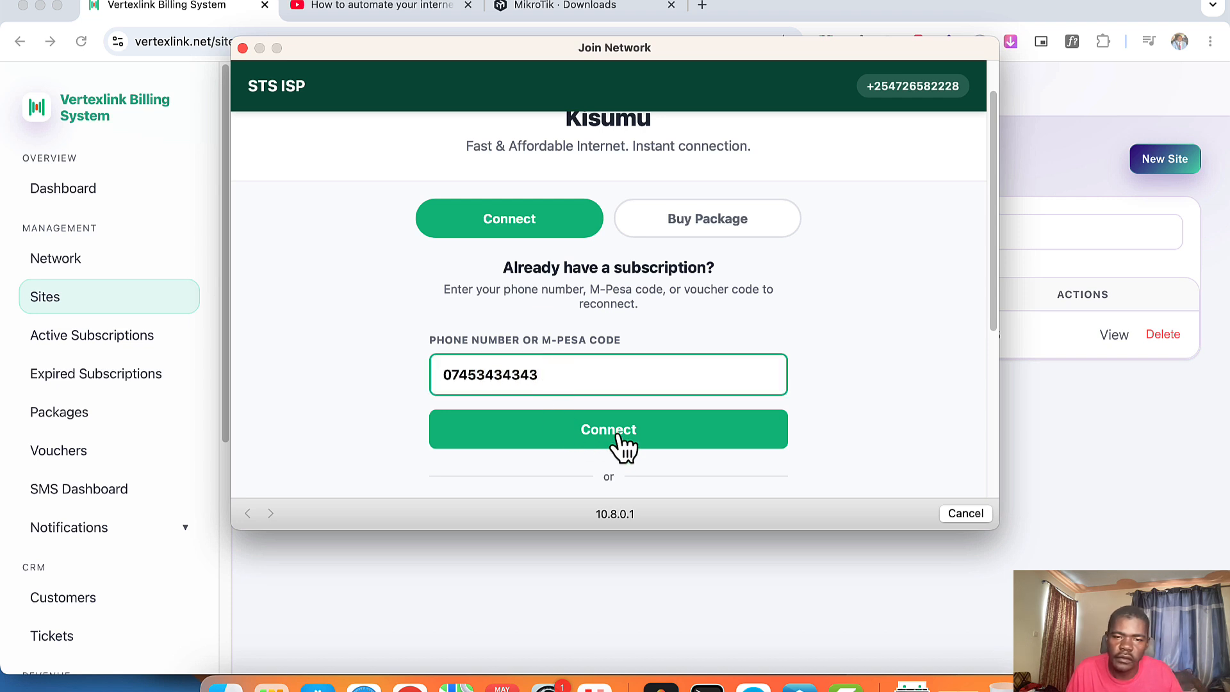
click(616, 436)
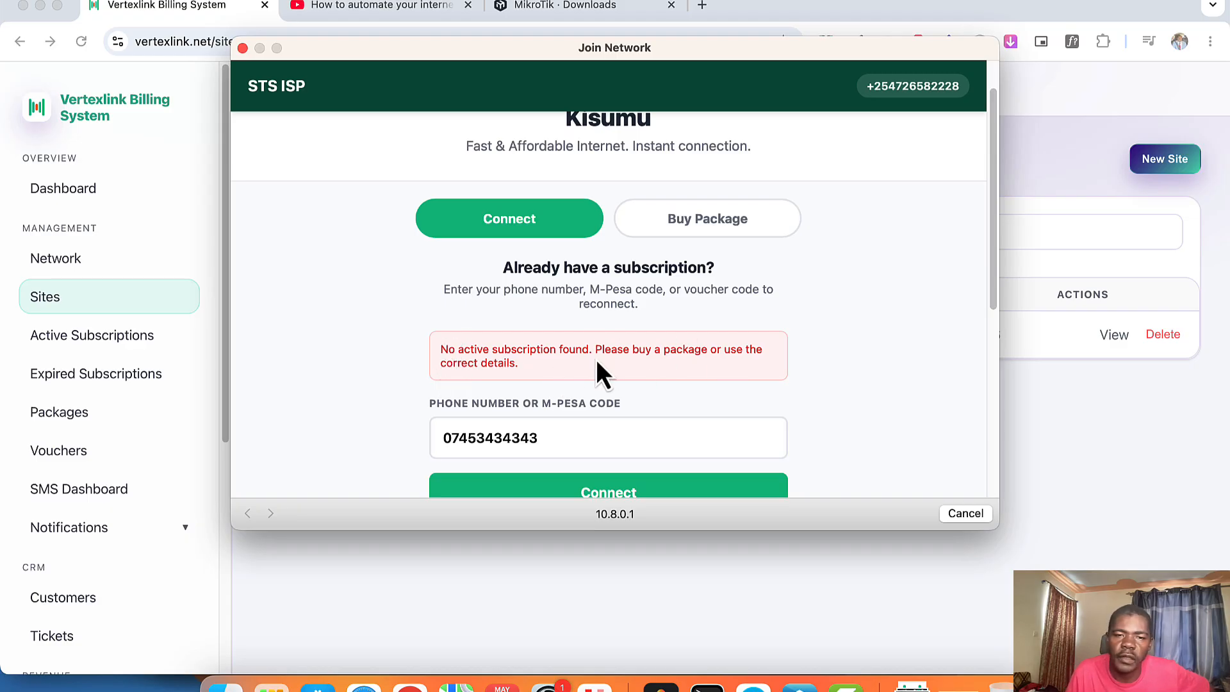
Step: Check Buy Package, which lists no packages, then return to the form and cancel the login window
scroll(602, 358, up, 1)
click(709, 221)
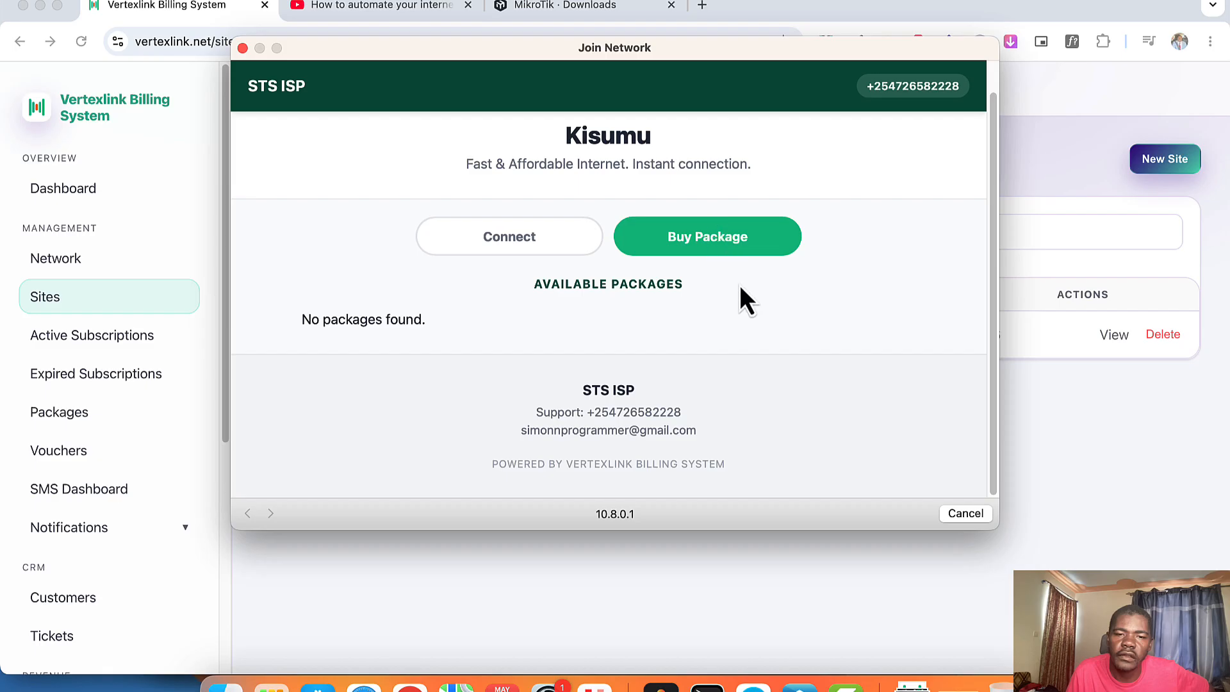
scroll(735, 301, up, 1)
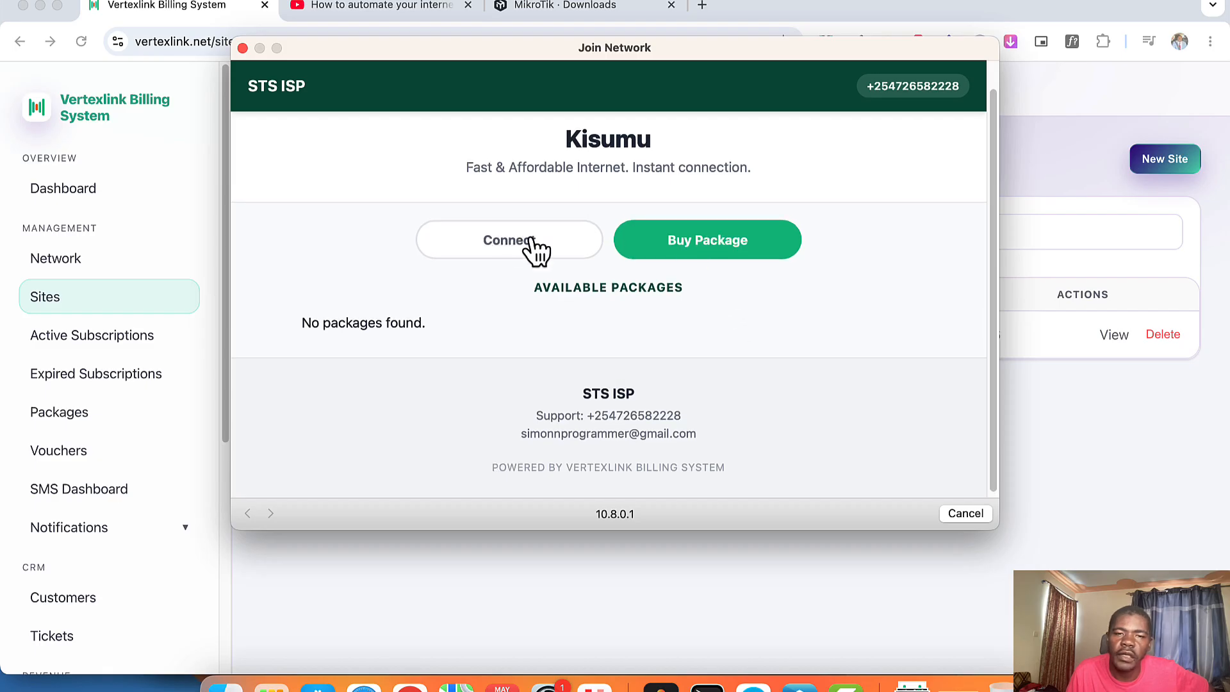
click(497, 247)
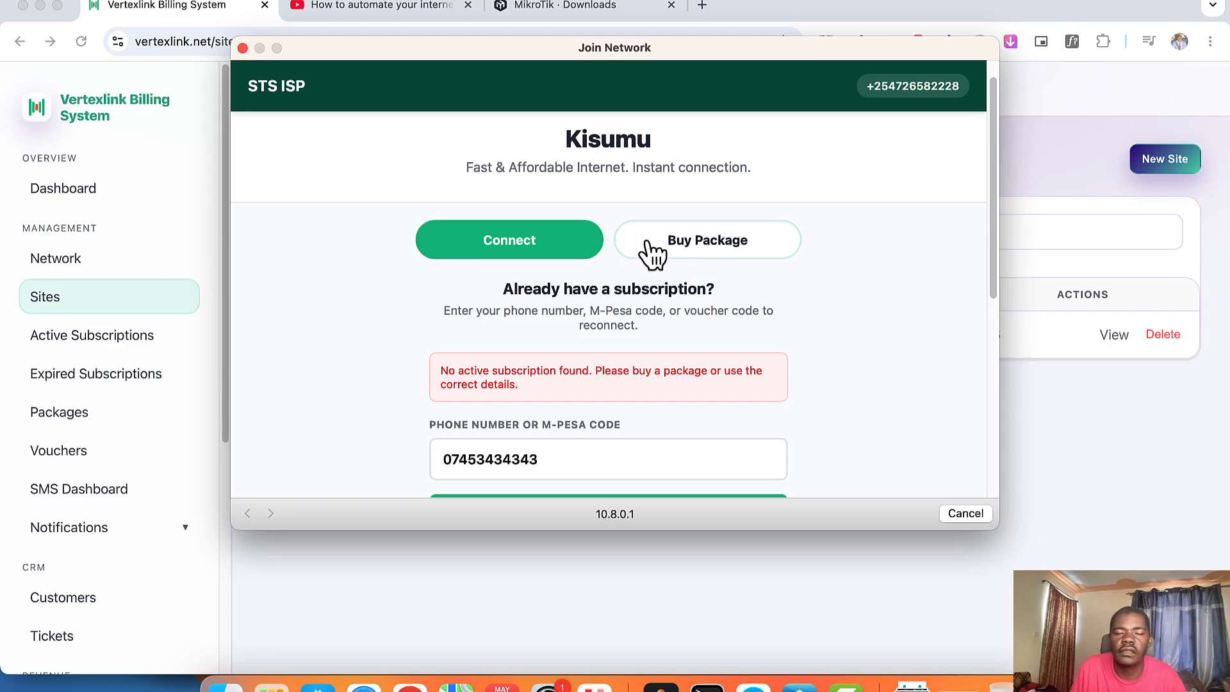
scroll(672, 294, down, 5)
scroll(672, 333, down, 2)
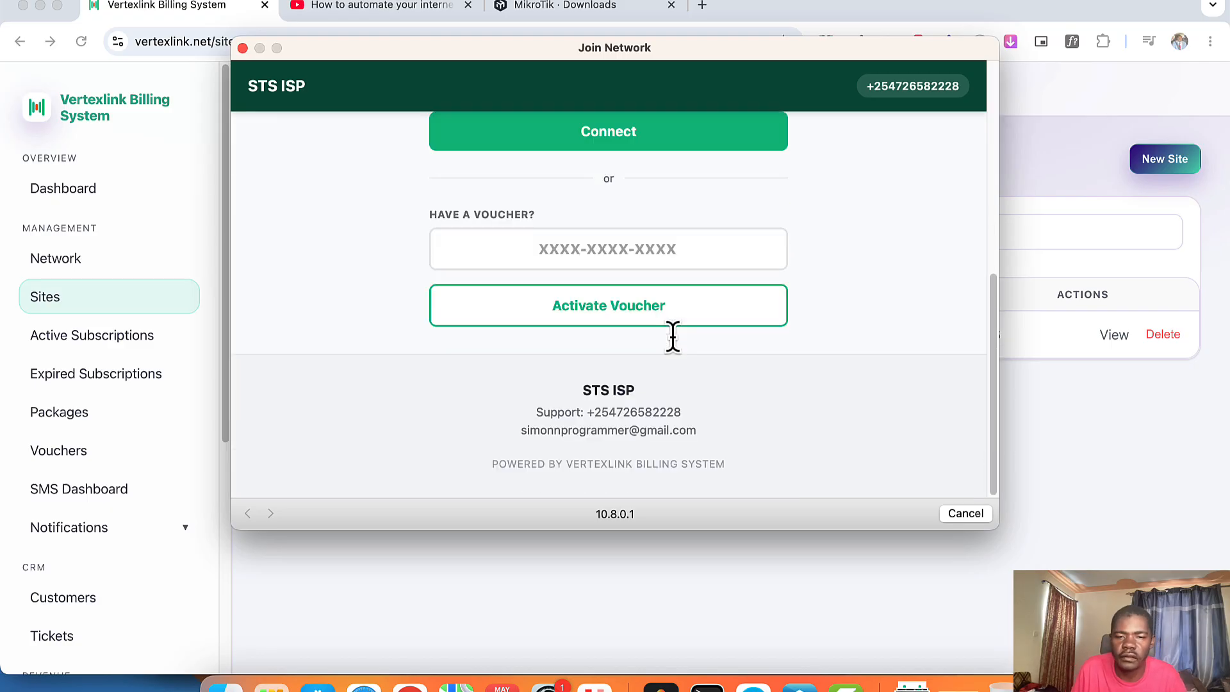
click(966, 513)
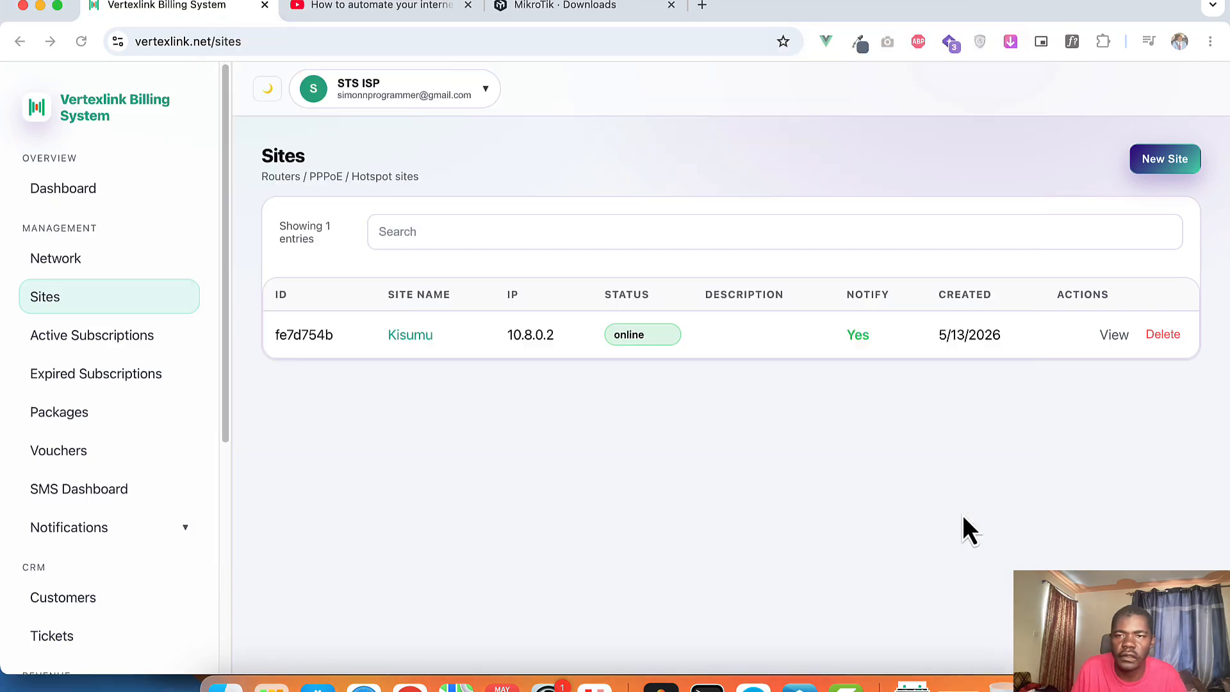
Step: Switch Wi-Fi briefly to Safaricom_H155_40C0, then rejoin Kisumu to reopen its login page
click(979, 1)
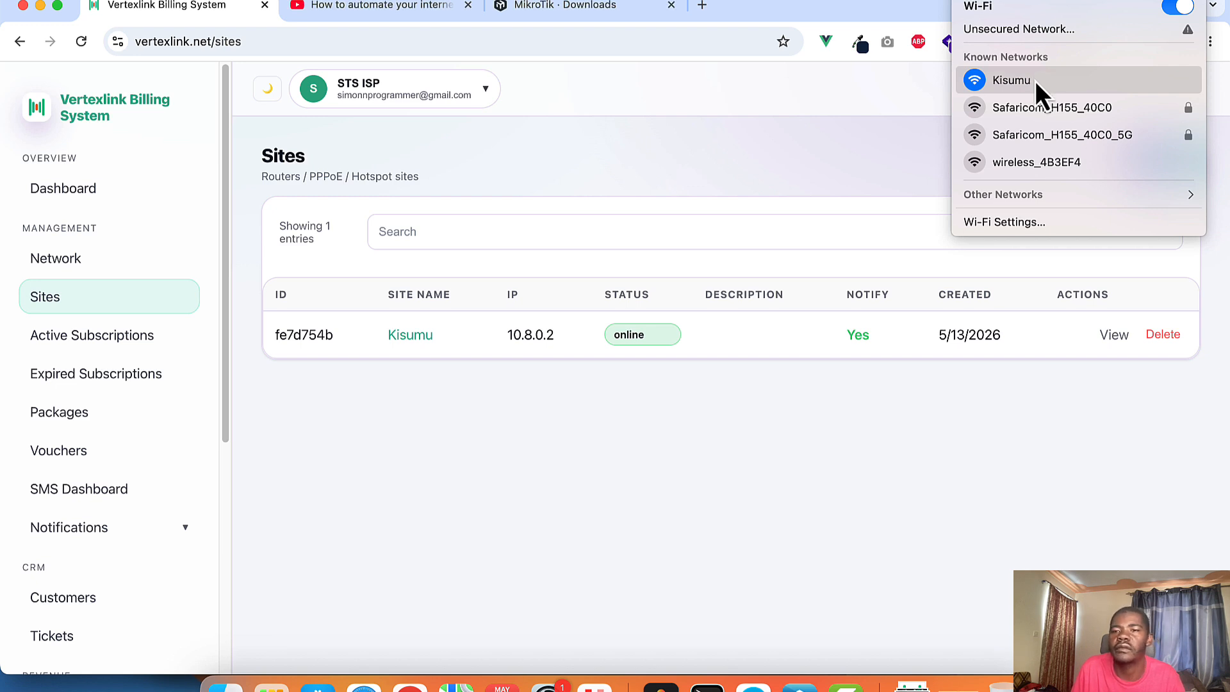
click(1043, 108)
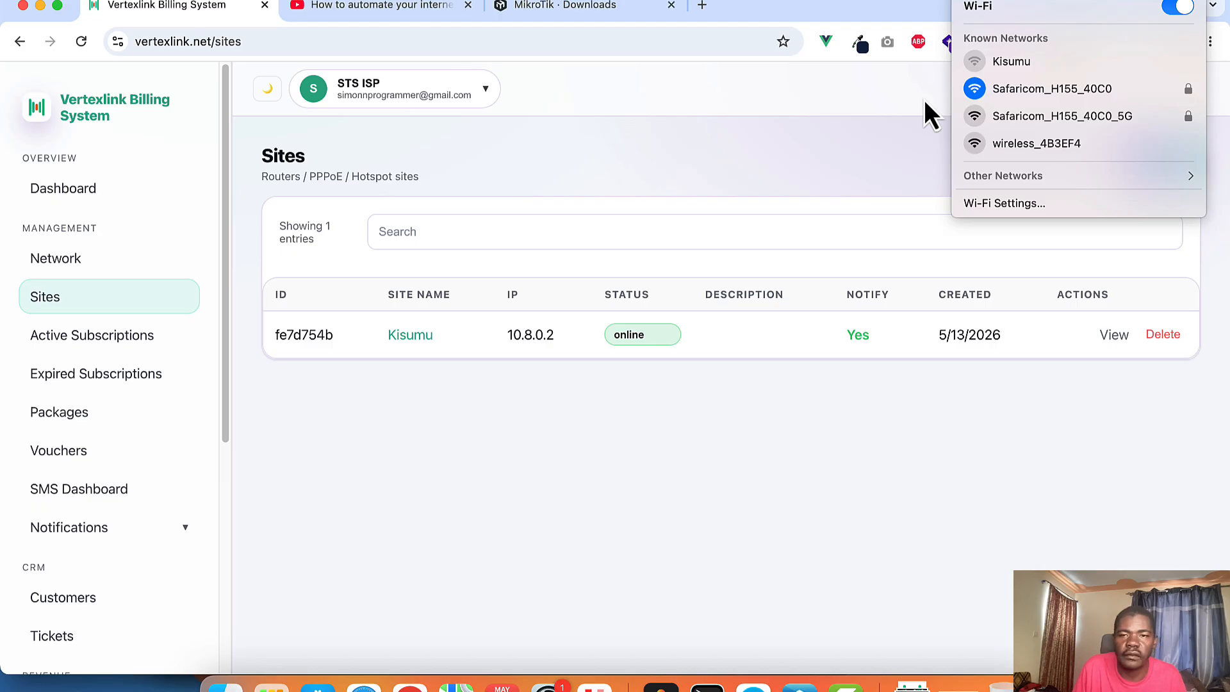
click(1033, 67)
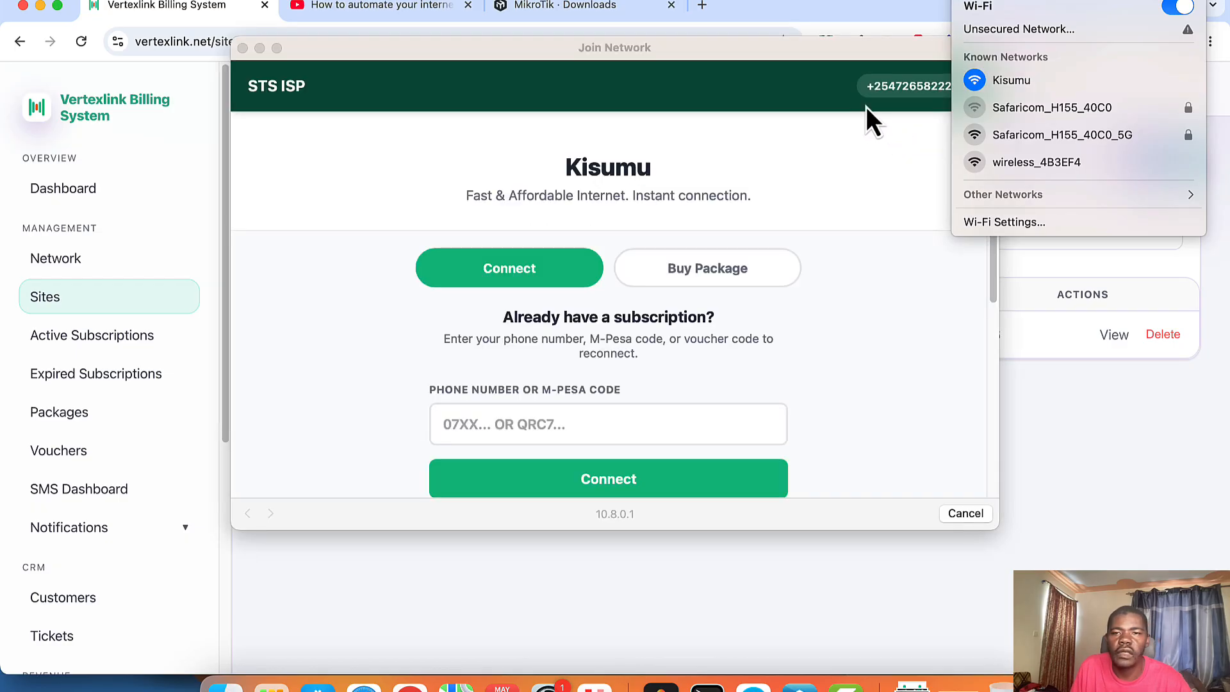
click(749, 3)
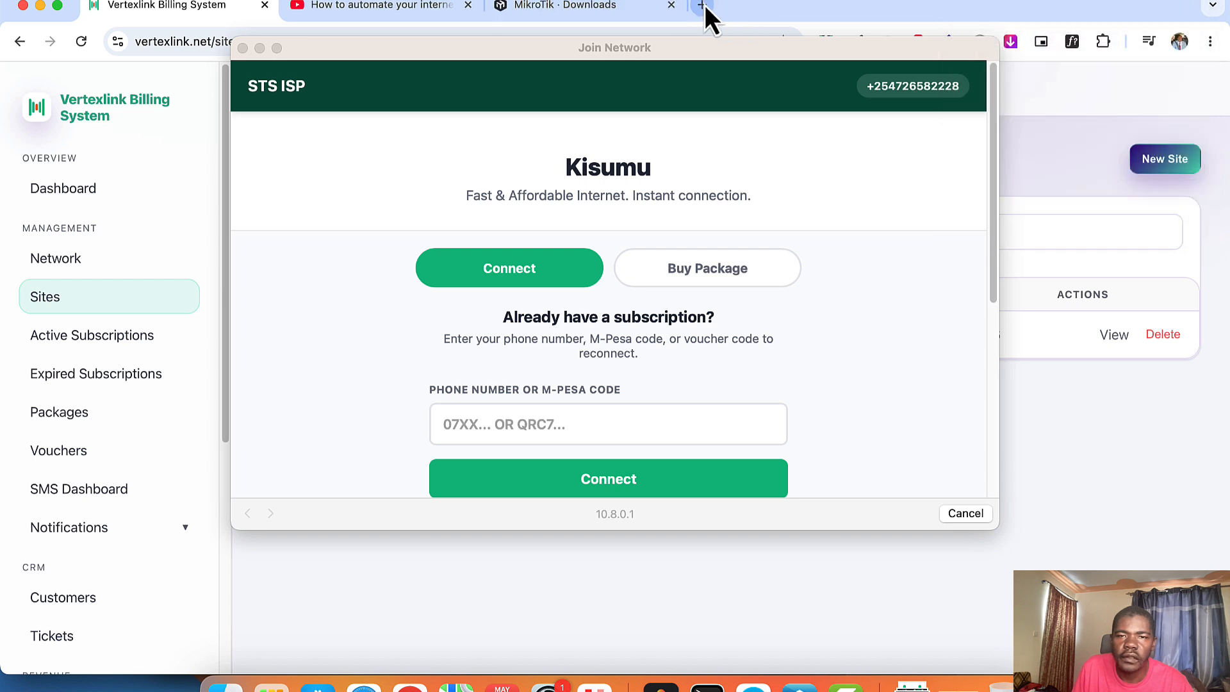
Step: Dismiss the hotspot login, load YouTube in a new tab and reload it, finding it offline
click(702, 6)
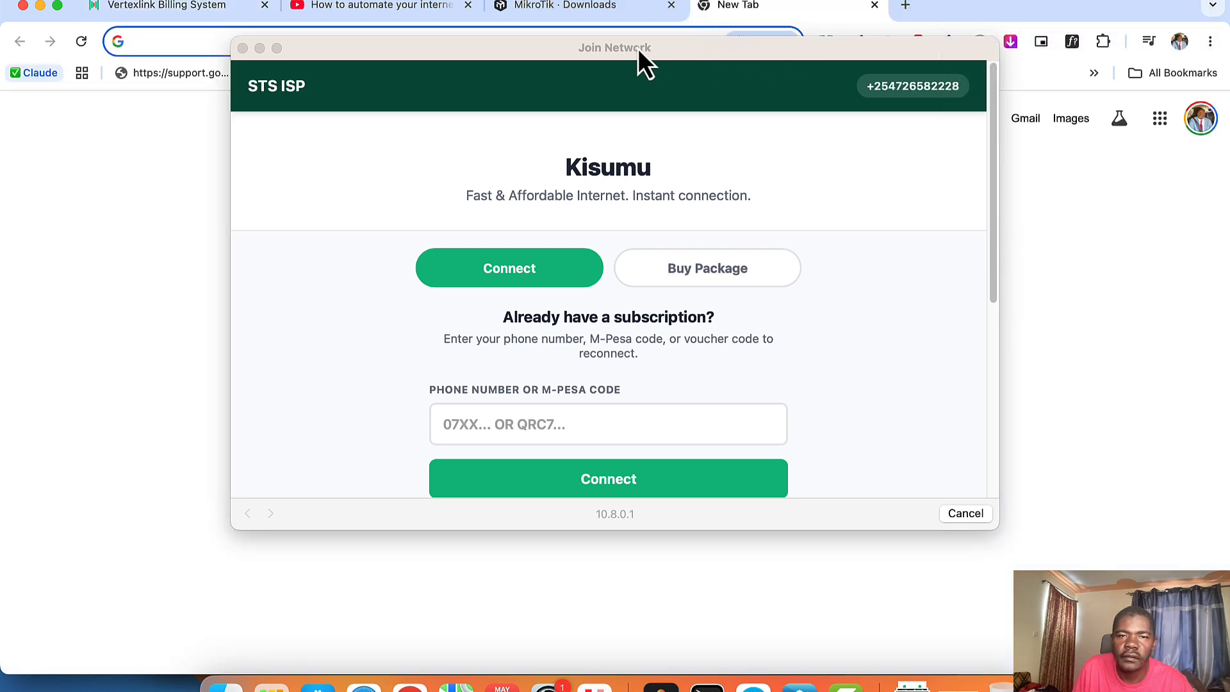
click(243, 49)
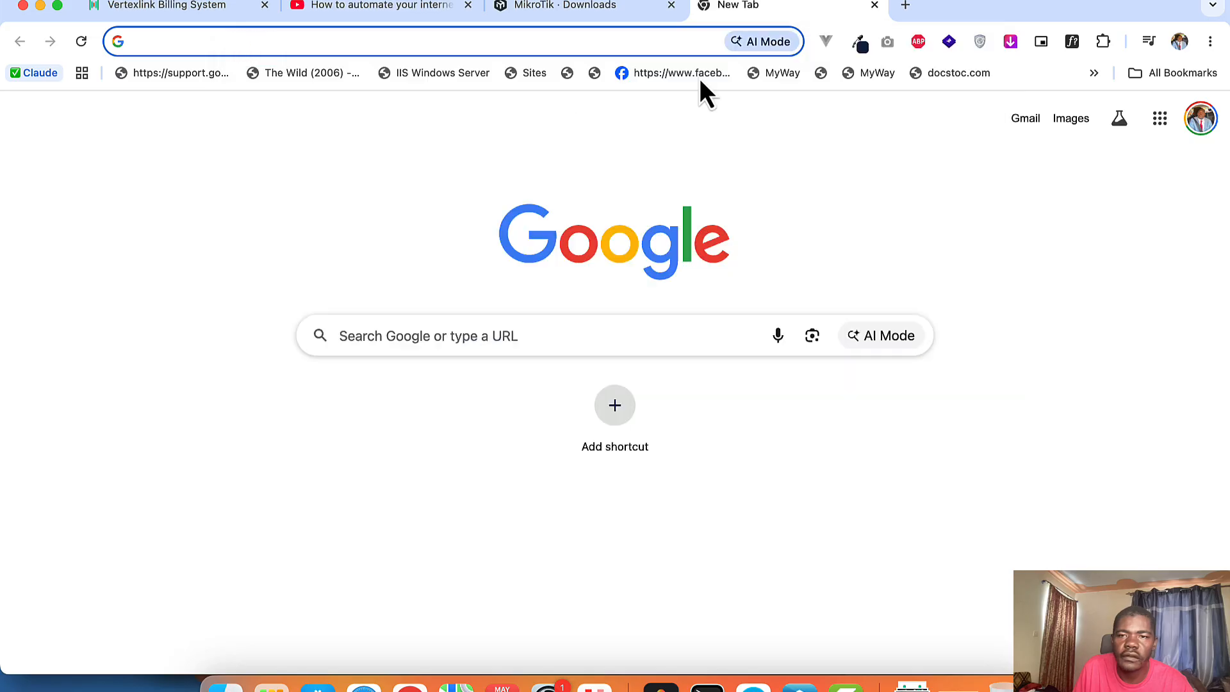
click(985, 5)
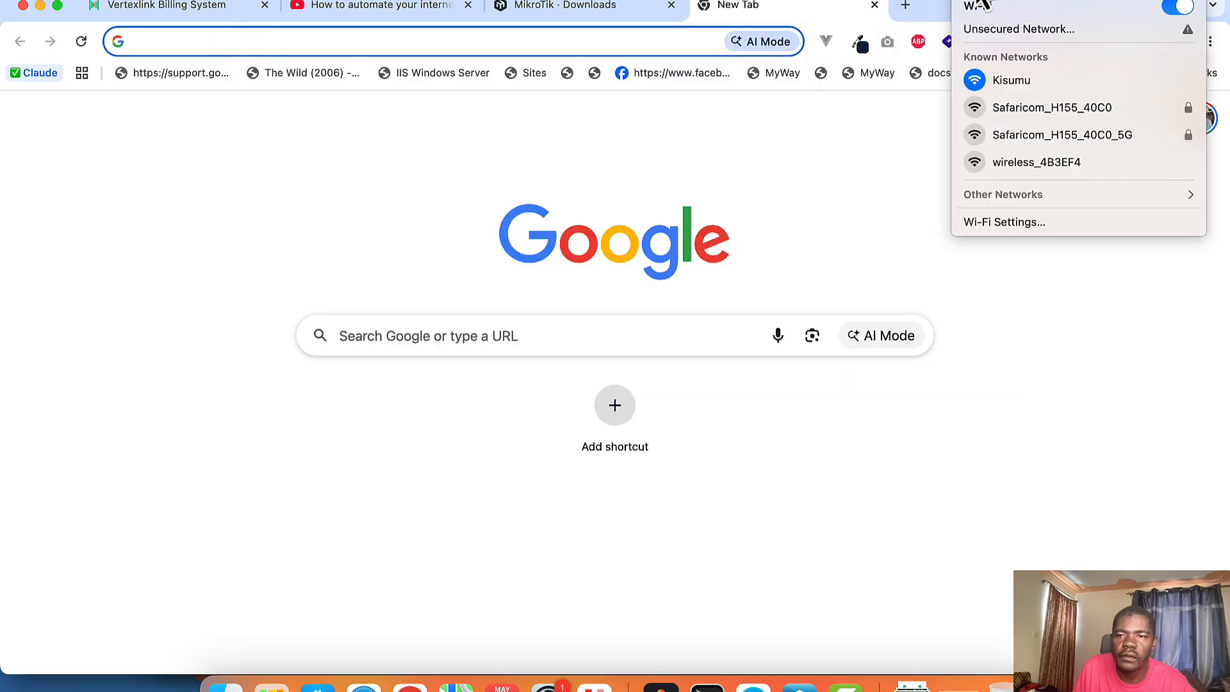
click(737, 135)
click(417, 42)
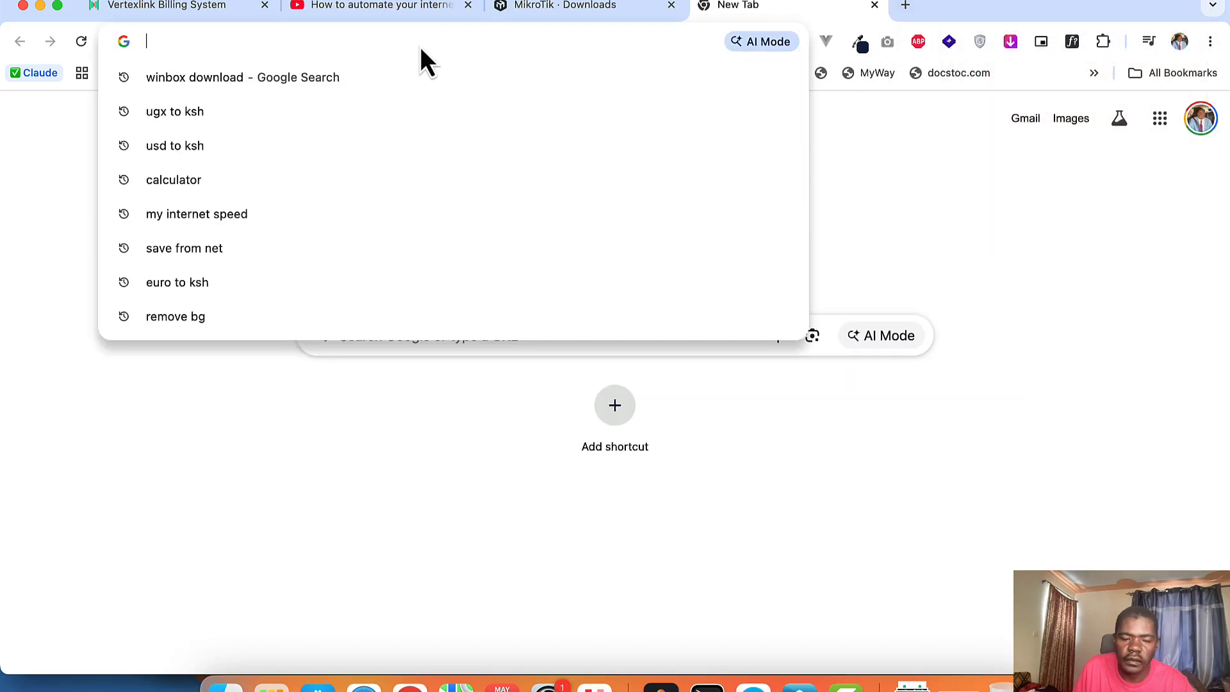
text(y)
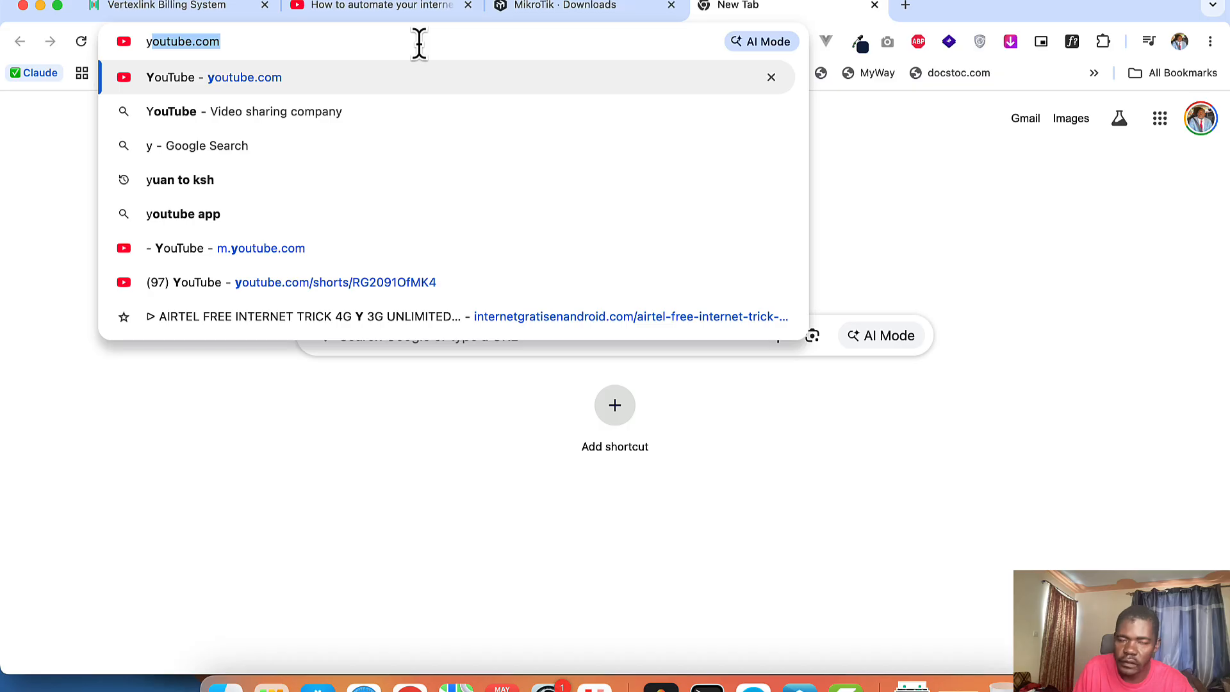
key(Return)
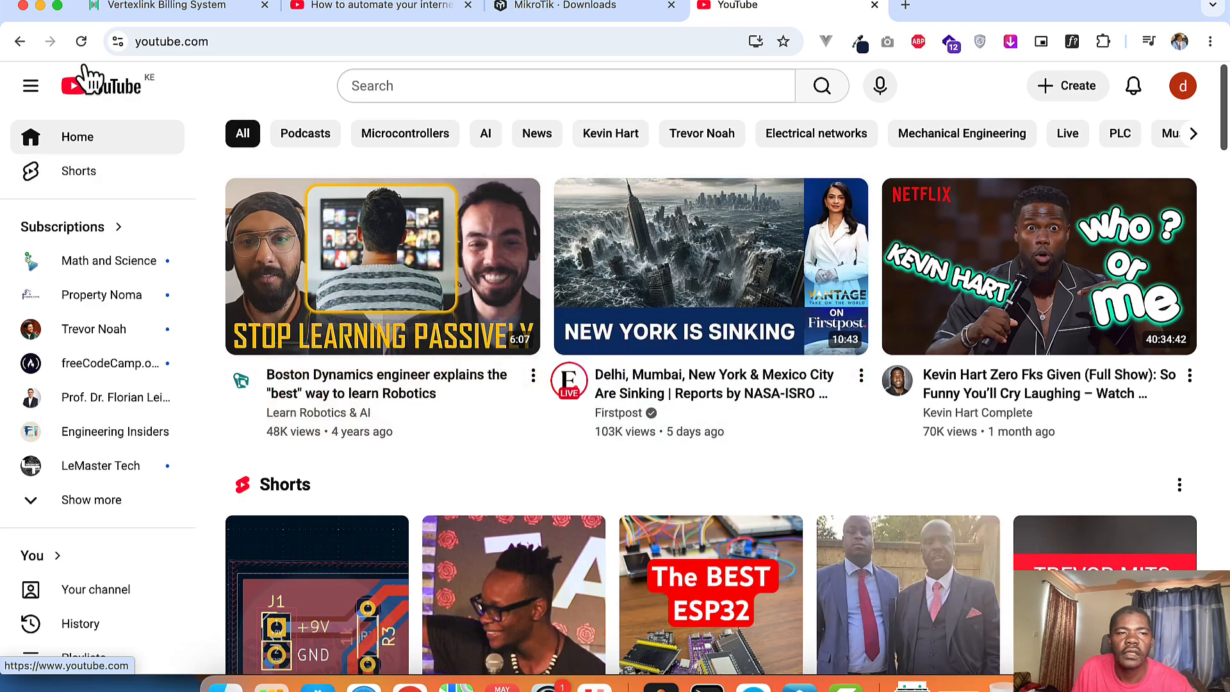
click(78, 43)
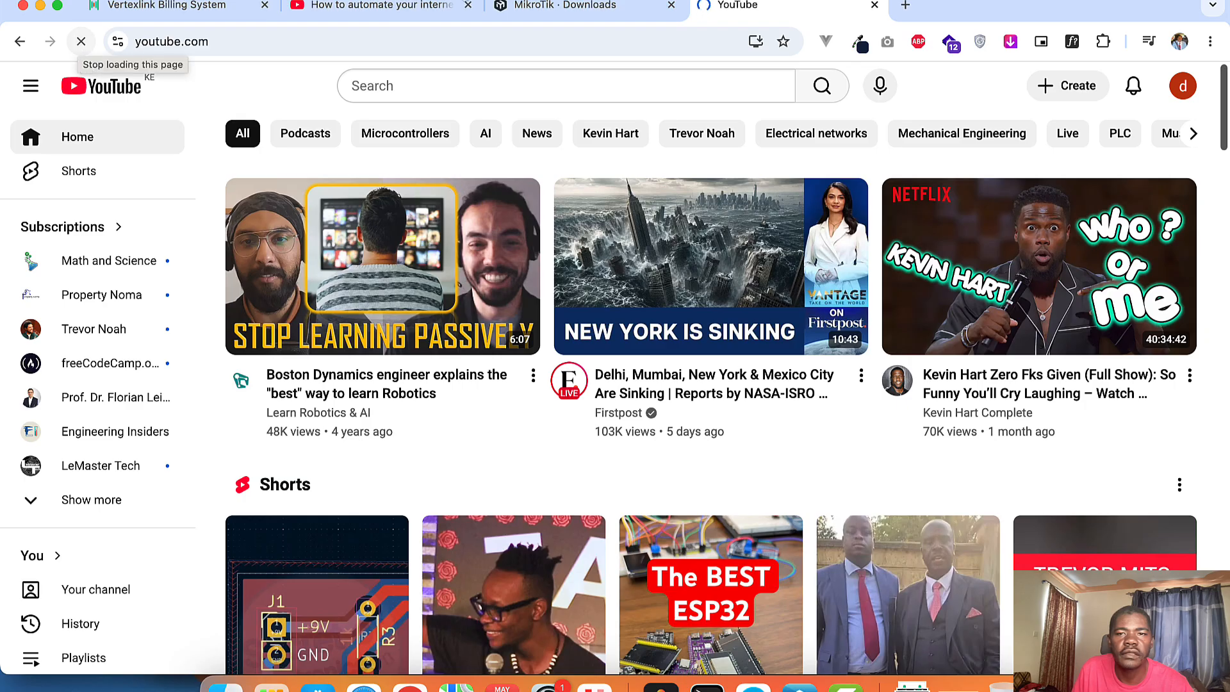
Step: Load youtube.com in a second tab, check the connected Wi-Fi network, and return to the Vertexlink Sites page
click(904, 5)
text(y)
key(Return)
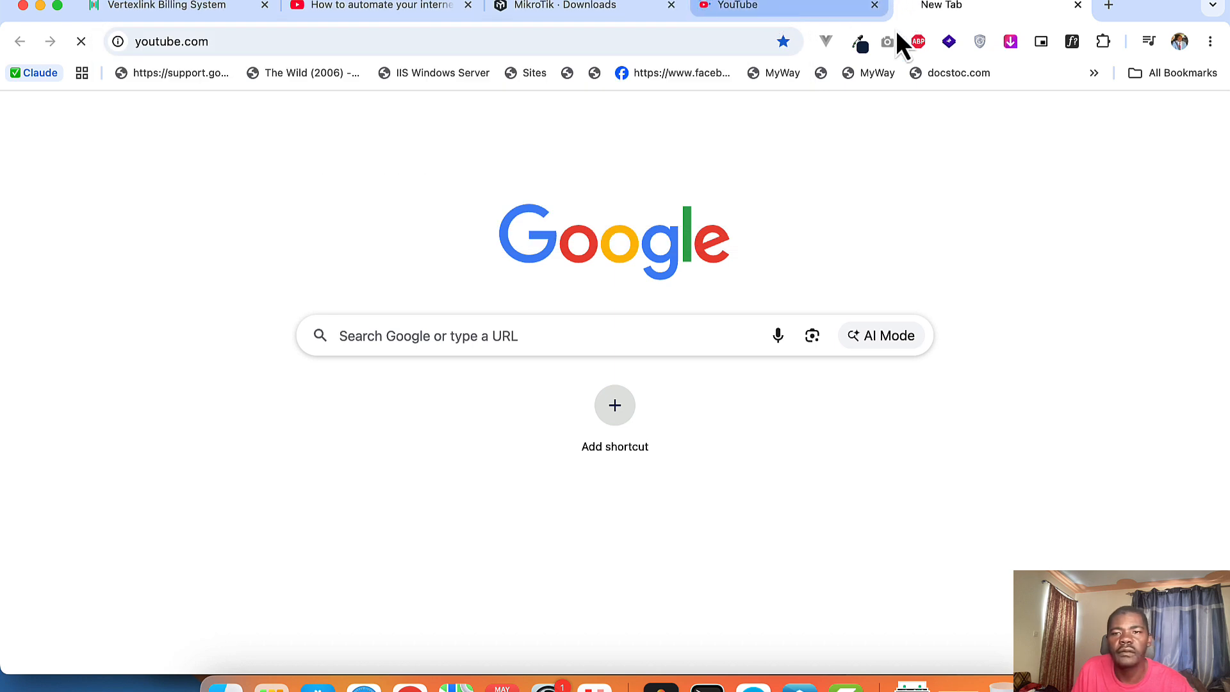
click(1006, 2)
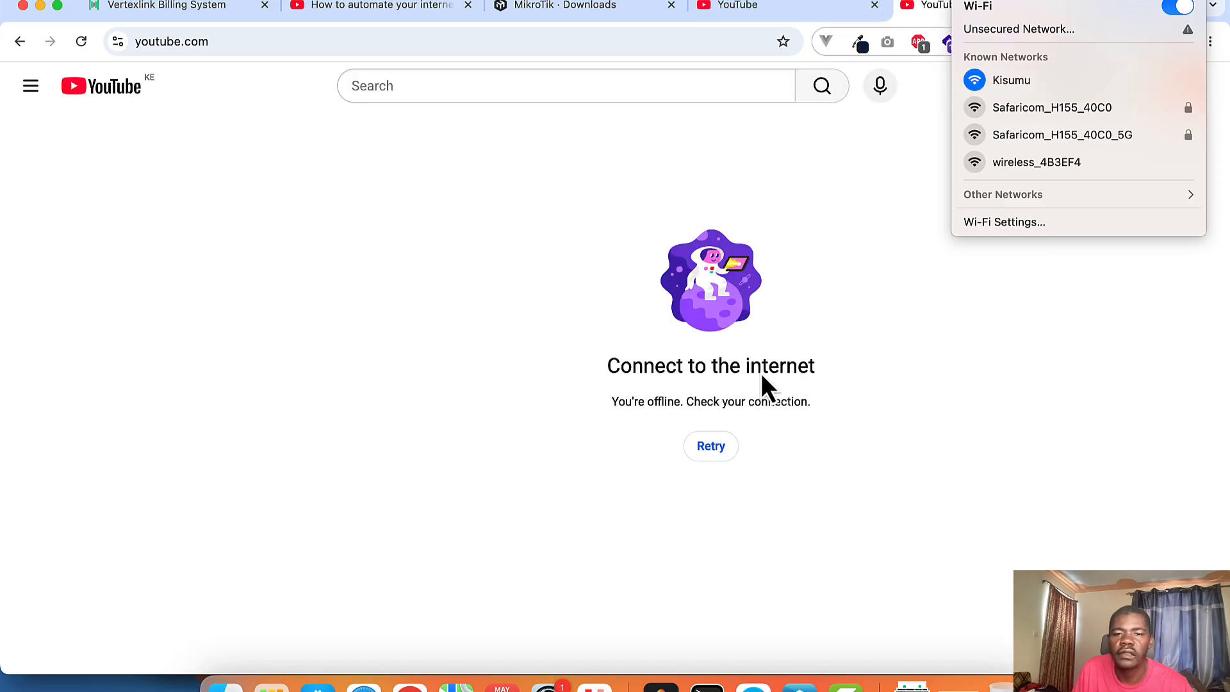
click(758, 16)
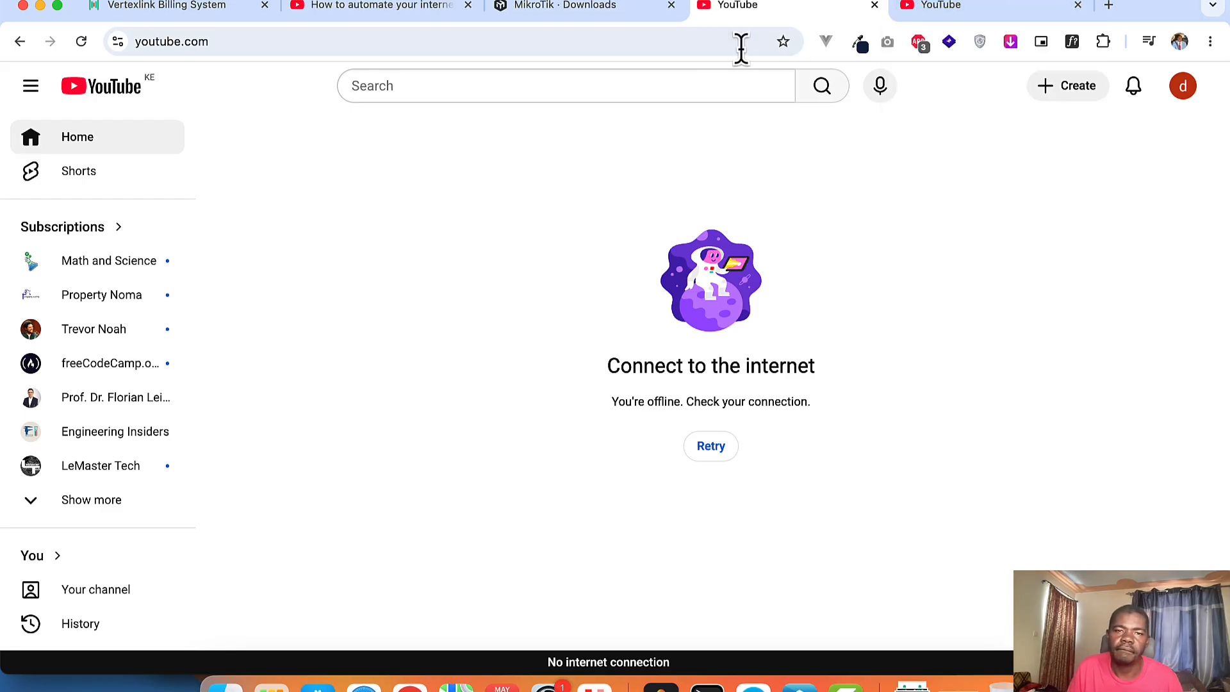
click(172, 3)
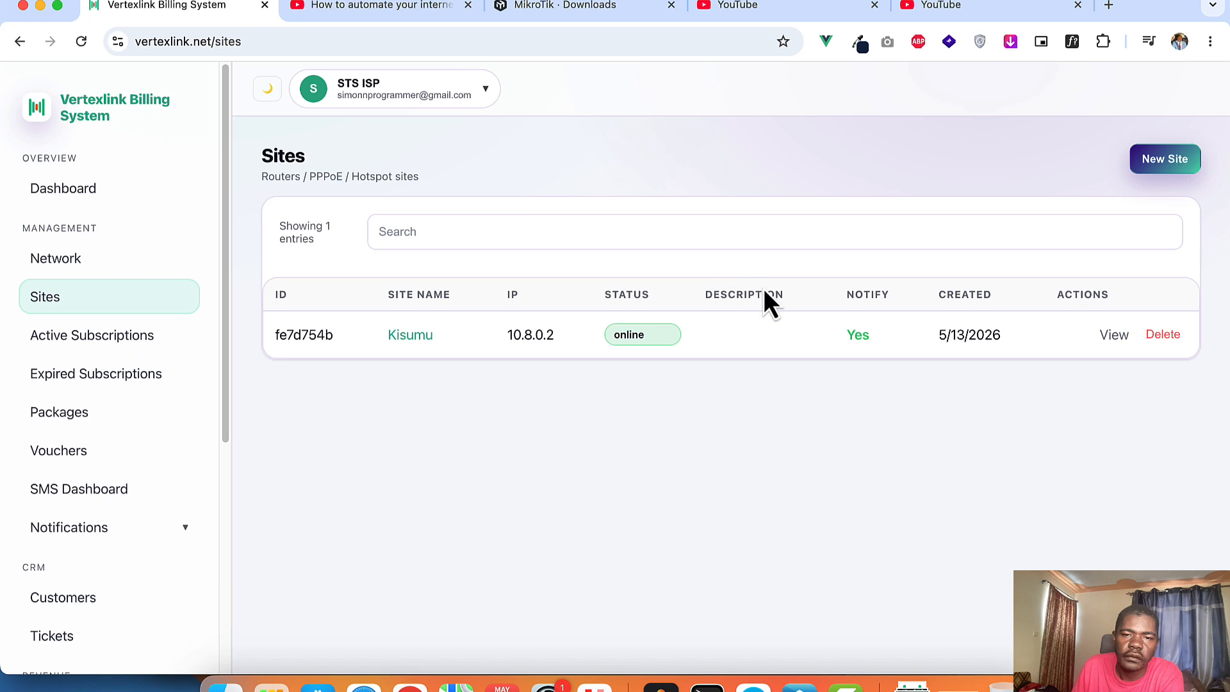
Step: Check Active and Expired Subscriptions, both empty, then view the empty Hotspot packages list
click(116, 343)
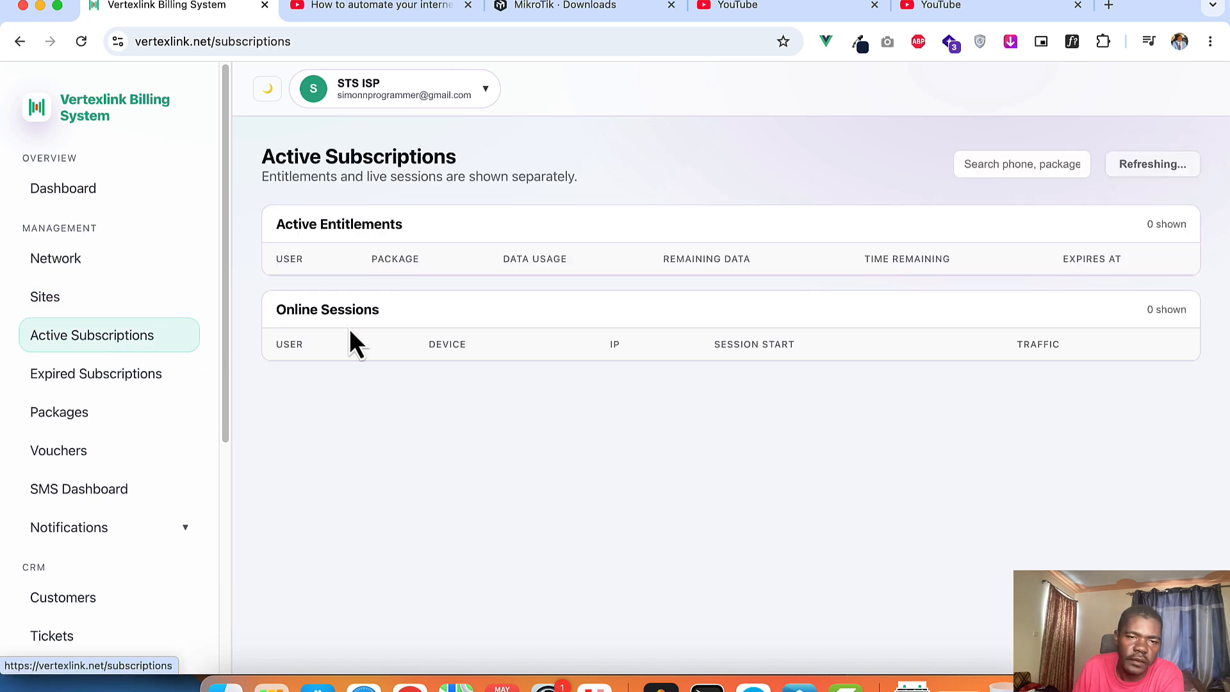
click(114, 378)
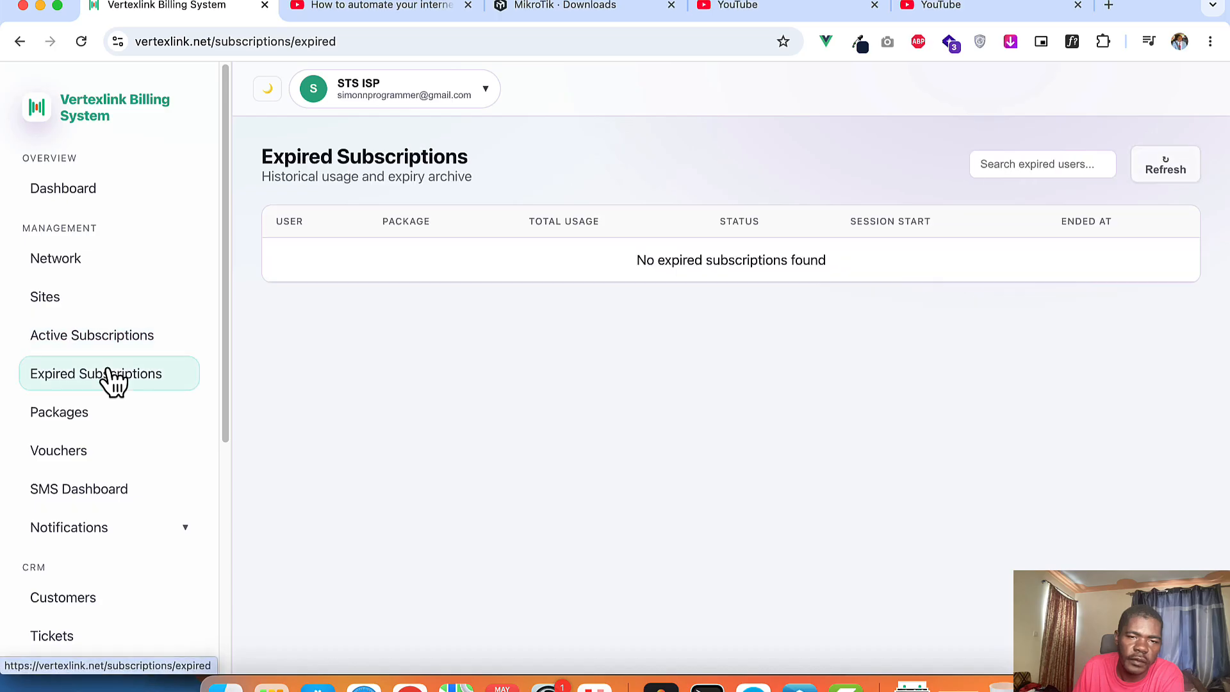
click(56, 417)
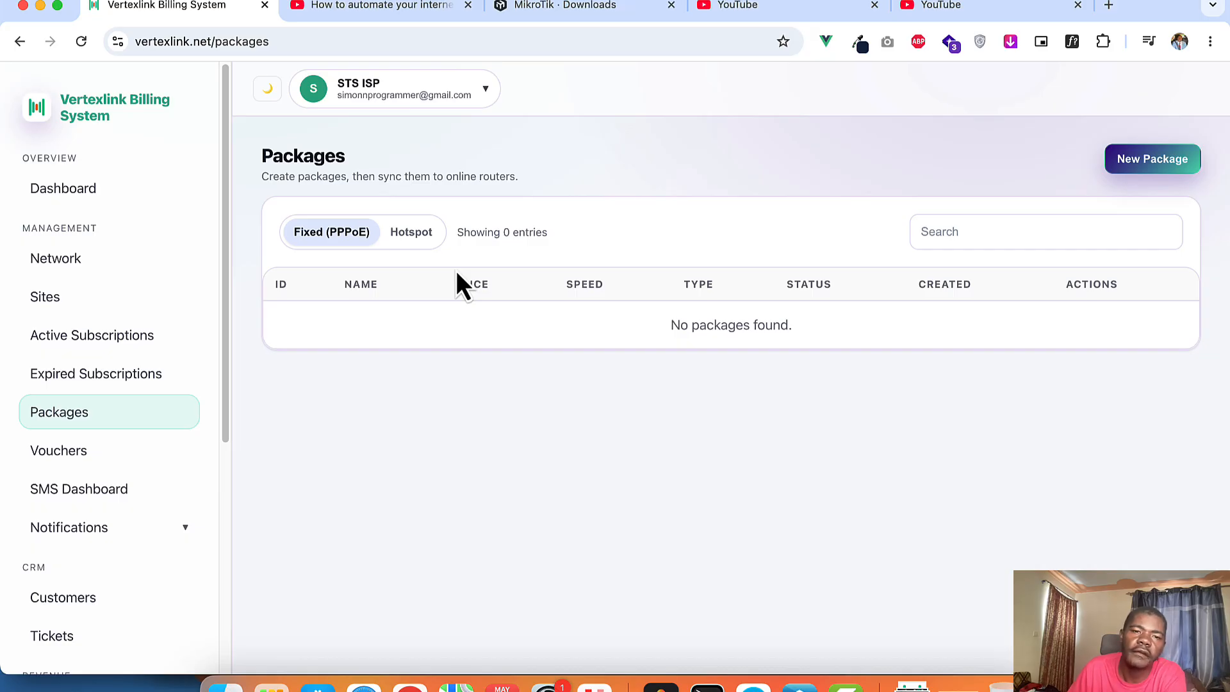
click(416, 250)
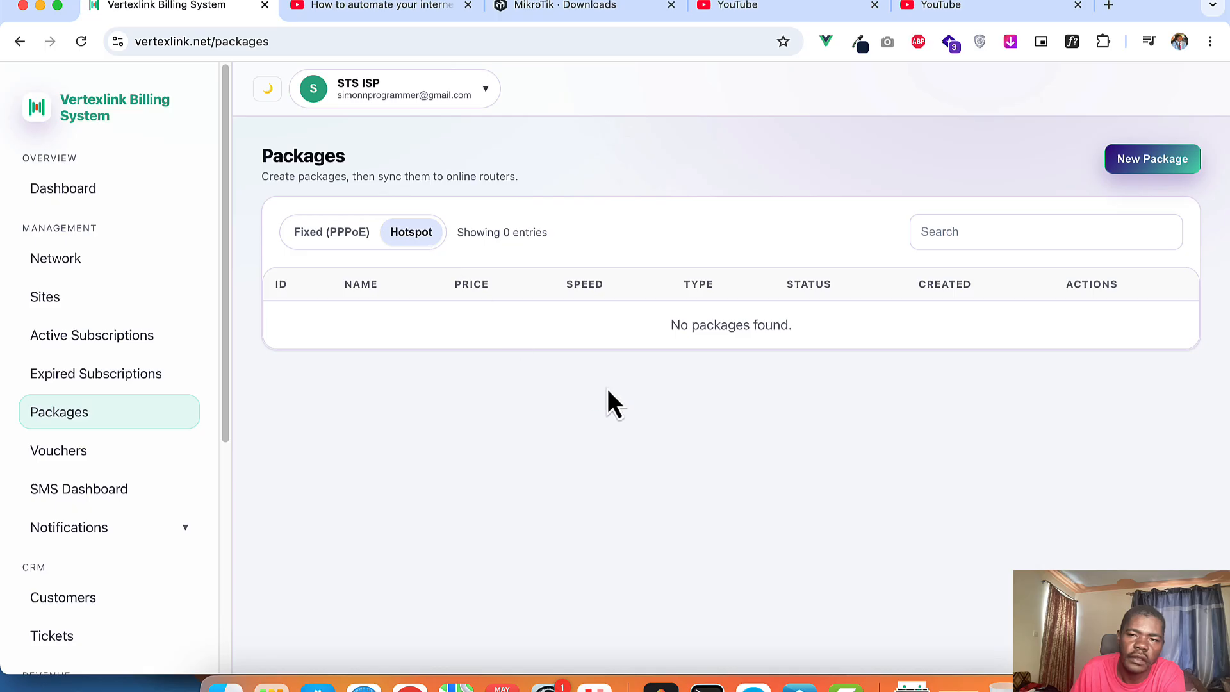
click(1171, 162)
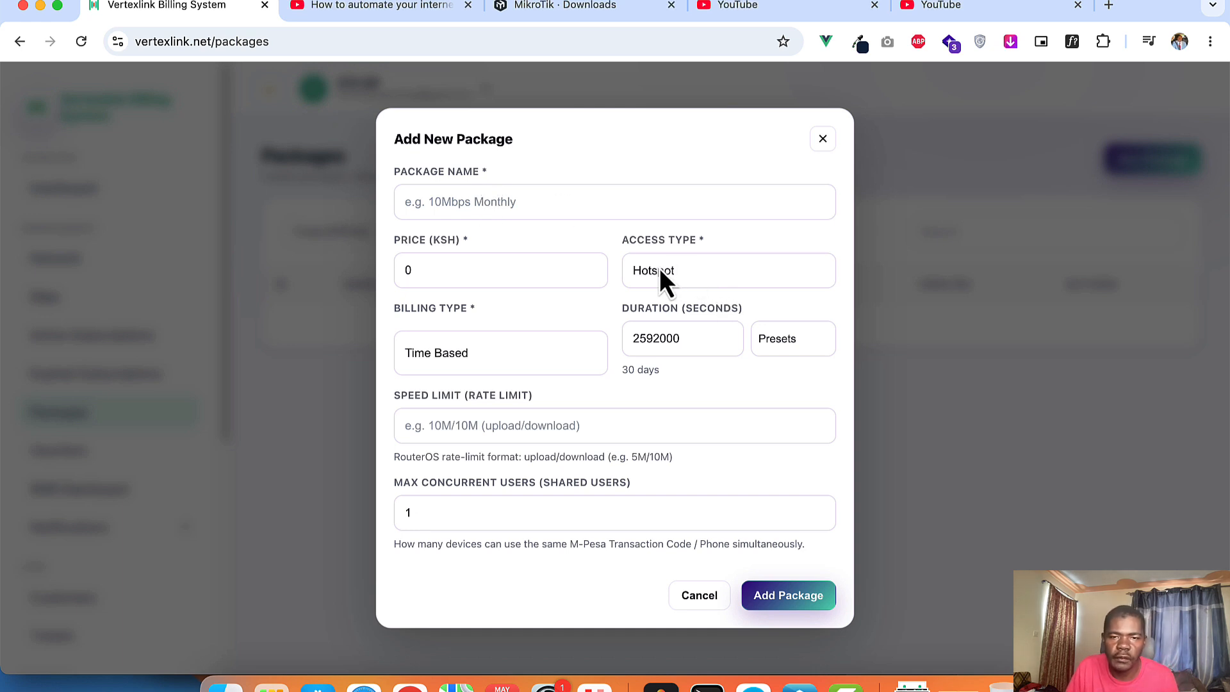
Step: Name the new package 'Unlimited 5 minutes' and set its price to KSH 5
click(496, 202)
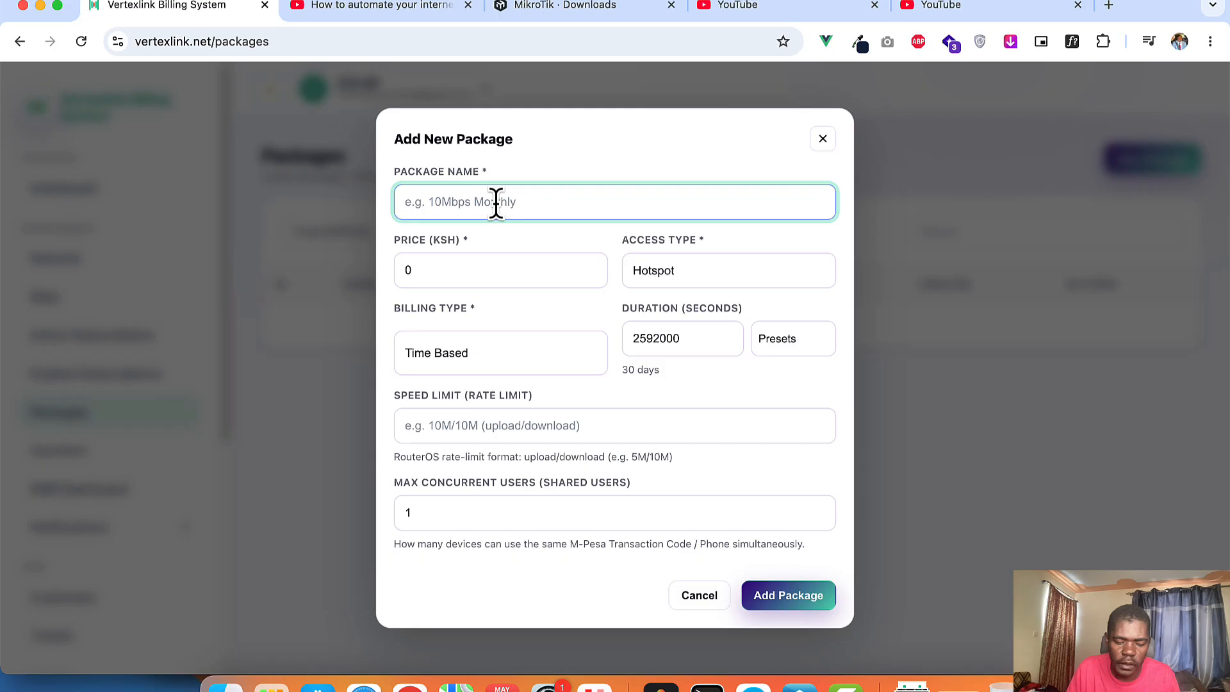
text(Un;imite)
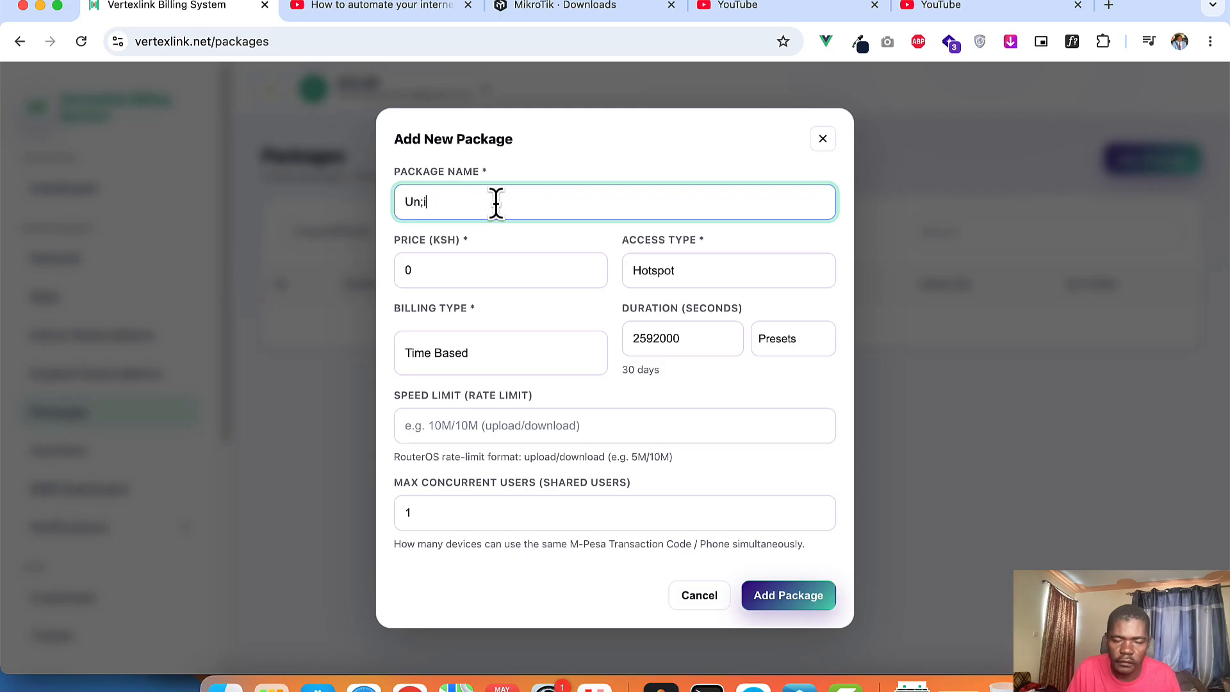
key(BackSpace)
key(BackSpace)
key(BackSpace)
key(BackSpace)
key(BackSpace)
key(BackSpace)
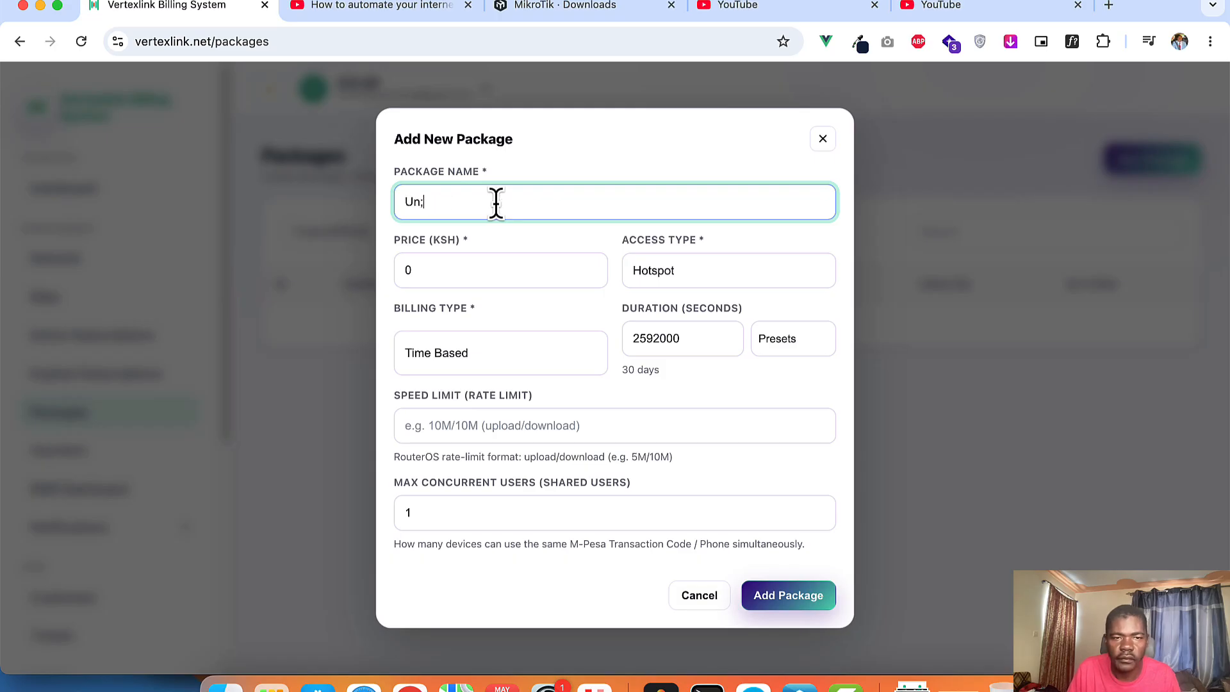
text(limited)
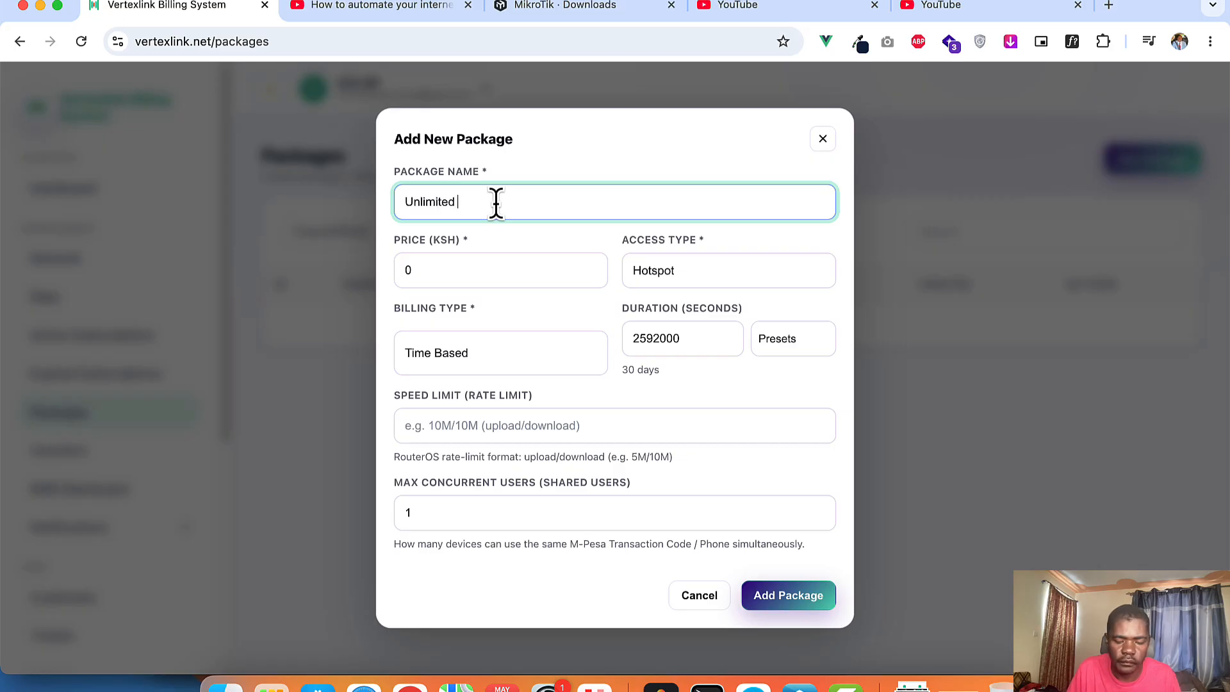
text( 20)
key(BackSpace)
key(BackSpace)
text(5)
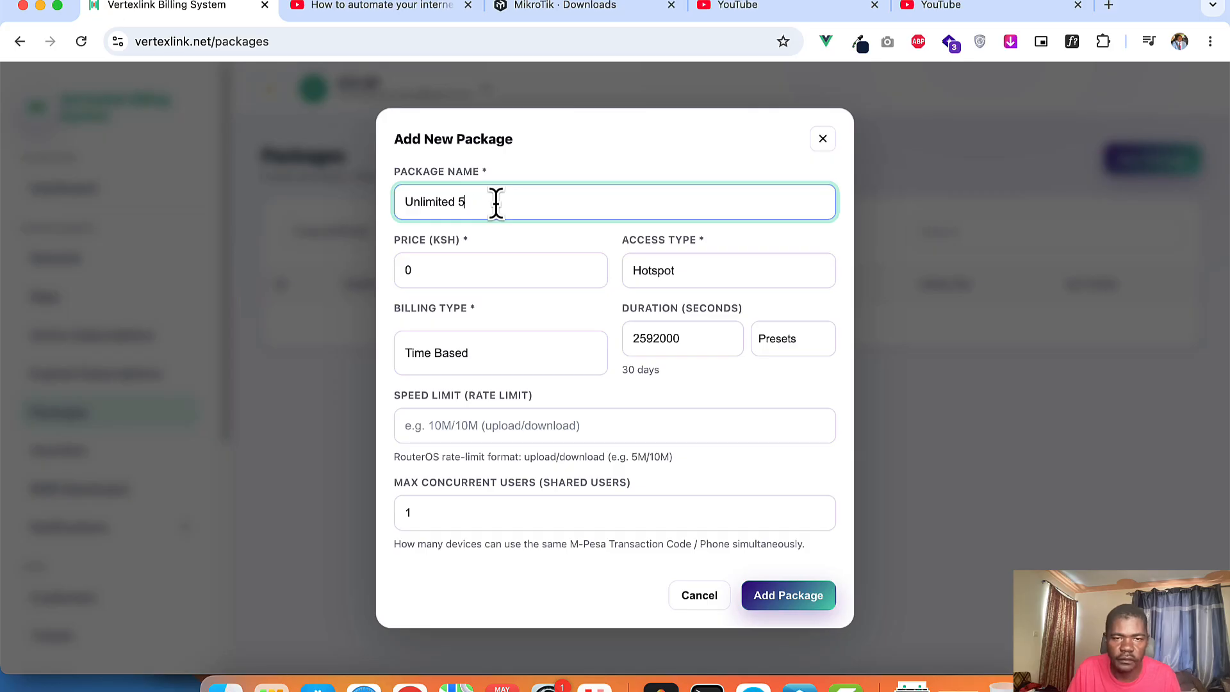
text( mi)
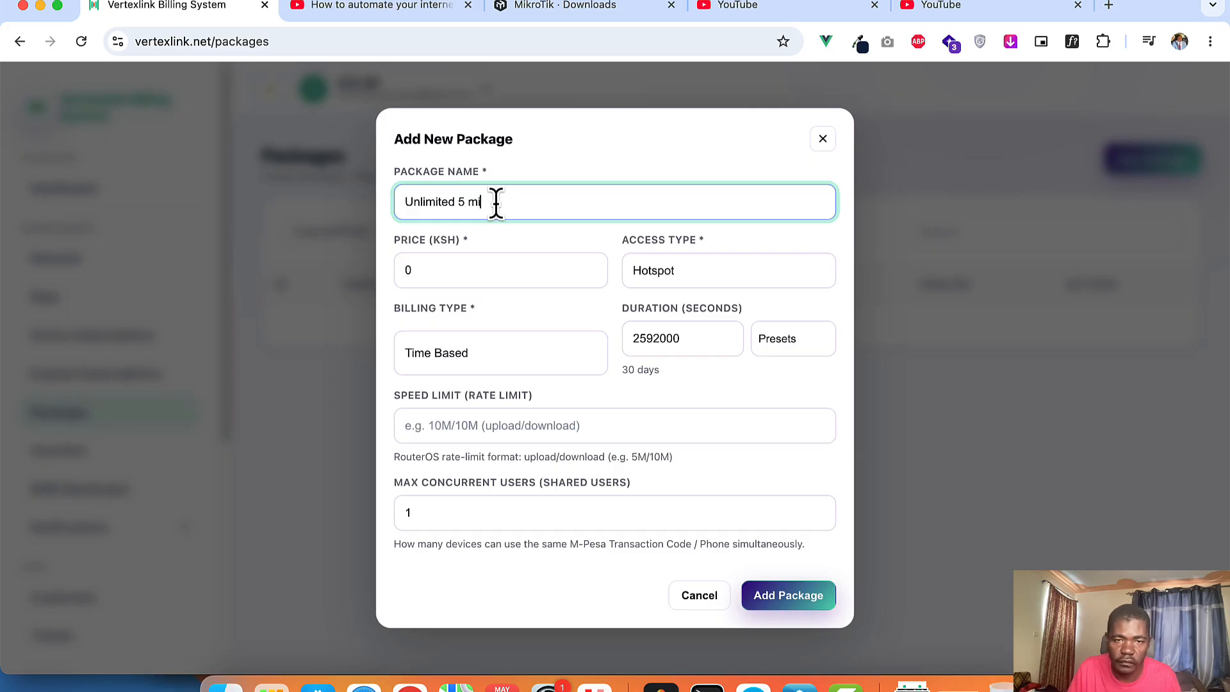
text(nutes)
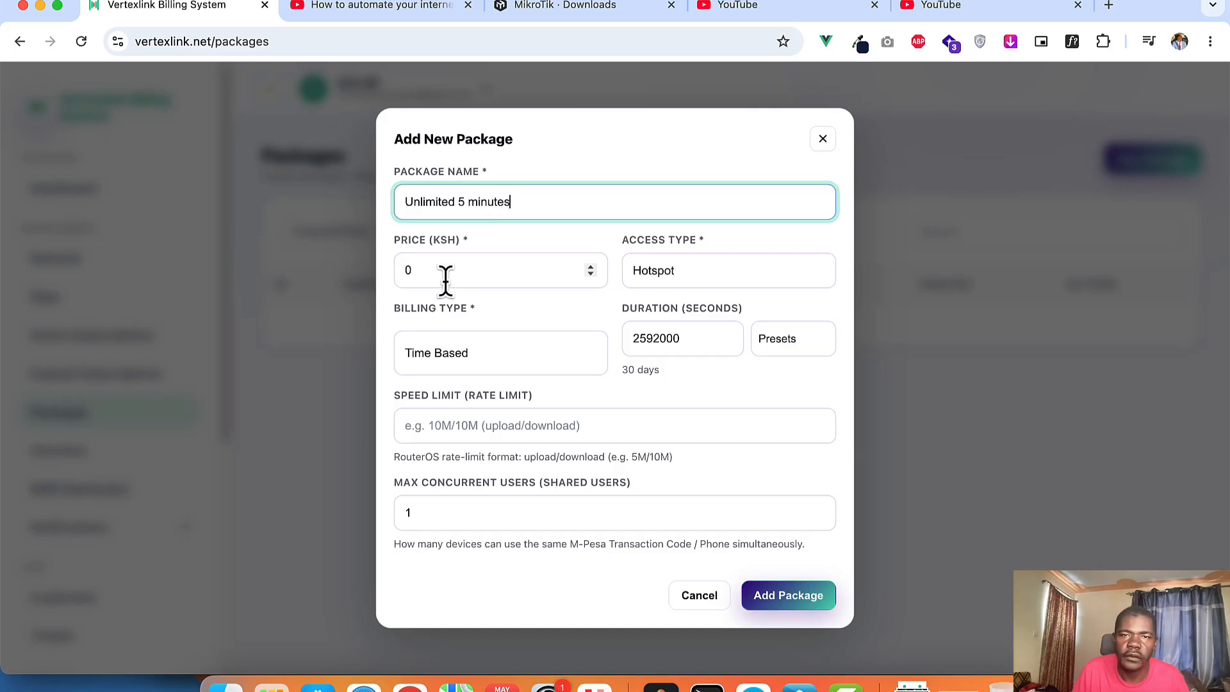
click(425, 273)
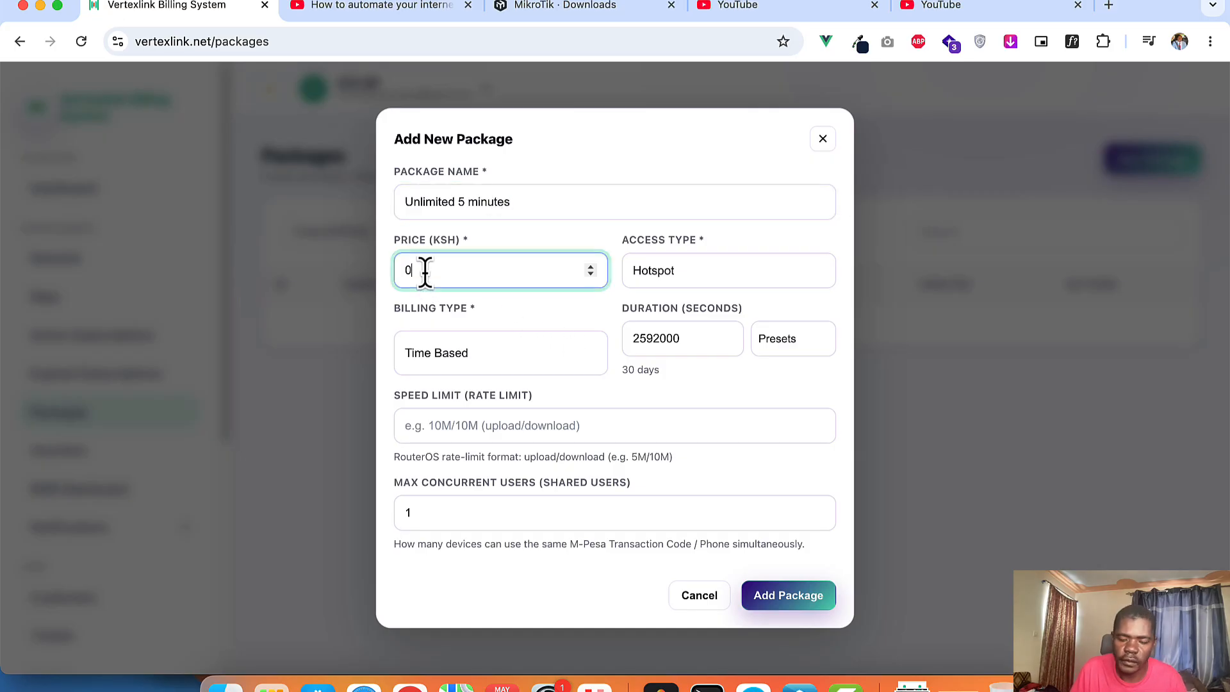
key(BackSpace)
text(10)
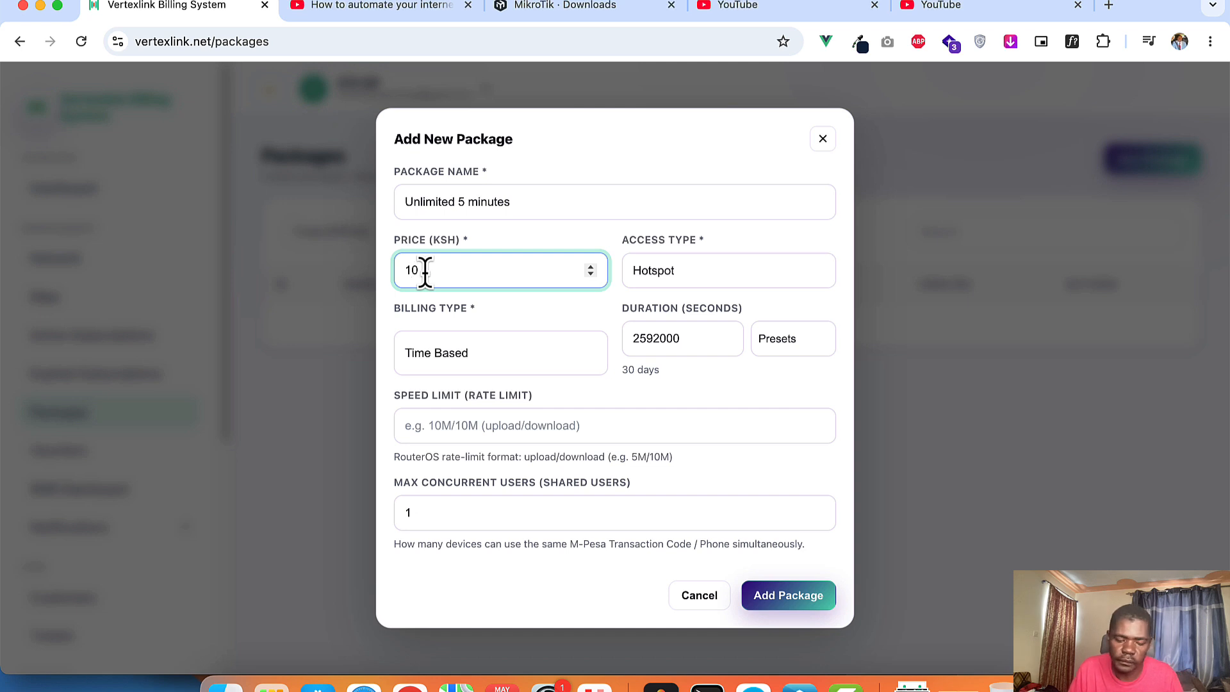
key(BackSpace)
key(BackSpace)
text(5)
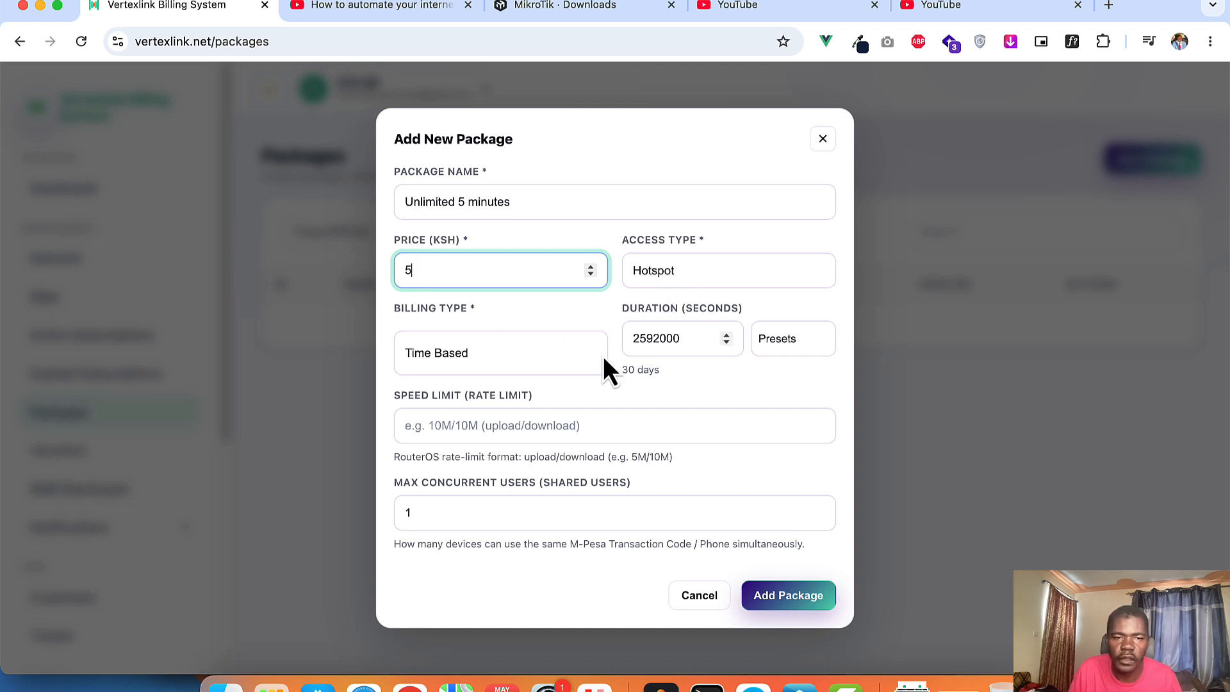
Step: Set the package duration to 300 seconds
click(789, 348)
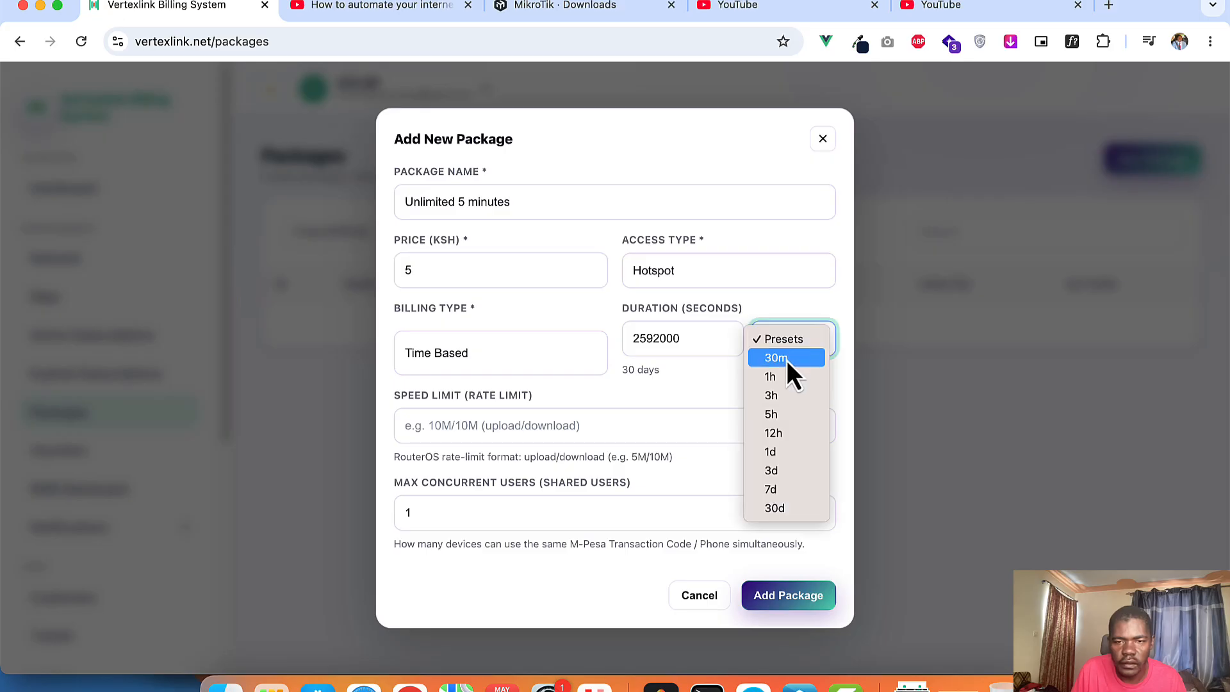
click(787, 358)
drag(670, 338, 630, 340)
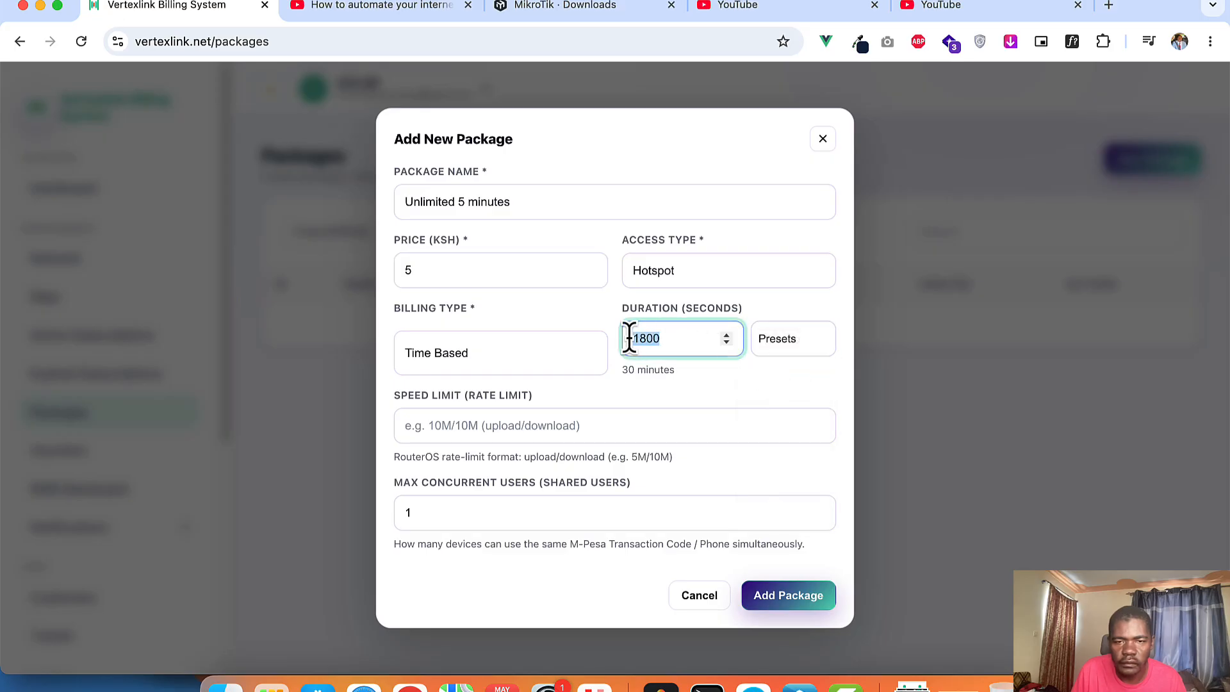
text(150)
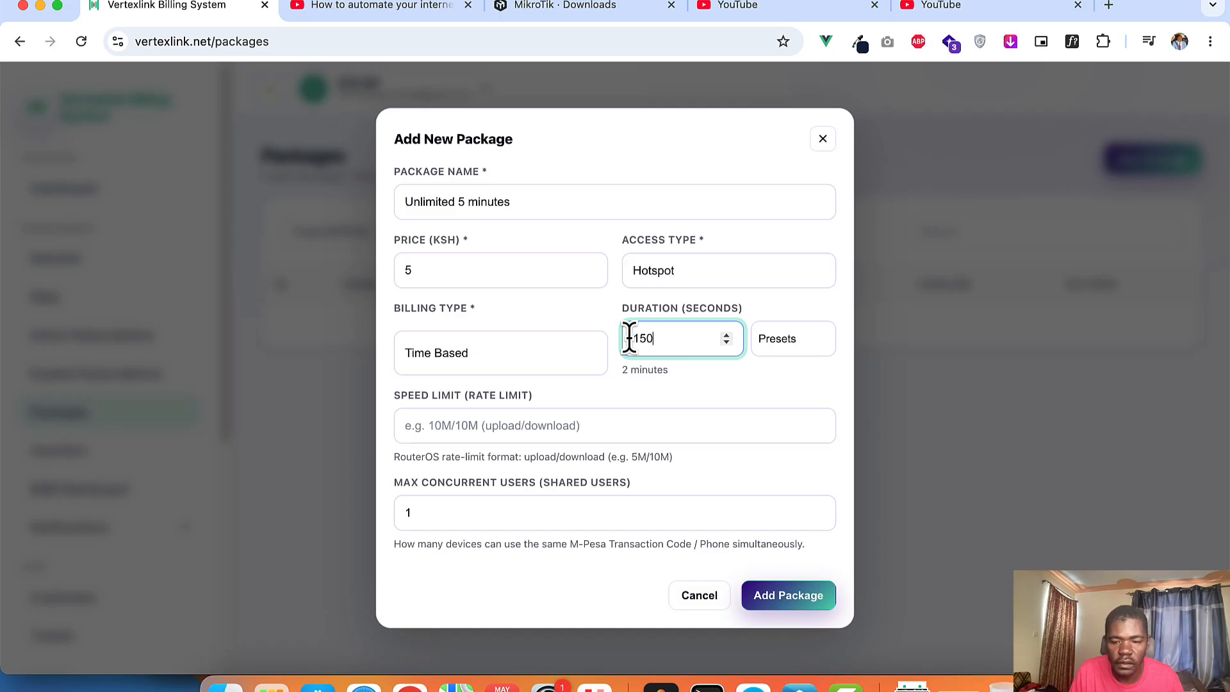
key(BackSpace)
key(BackSpace)
key(BackSpace)
text(200)
key(BackSpace)
key(BackSpace)
key(BackSpace)
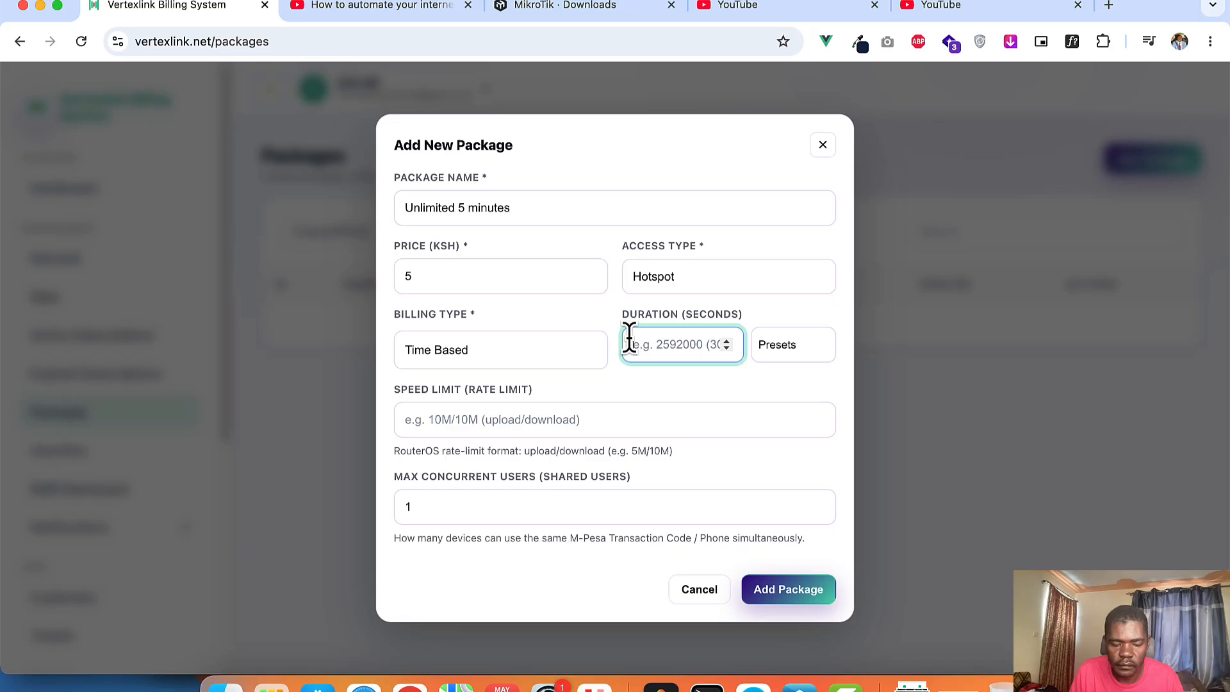
text(300)
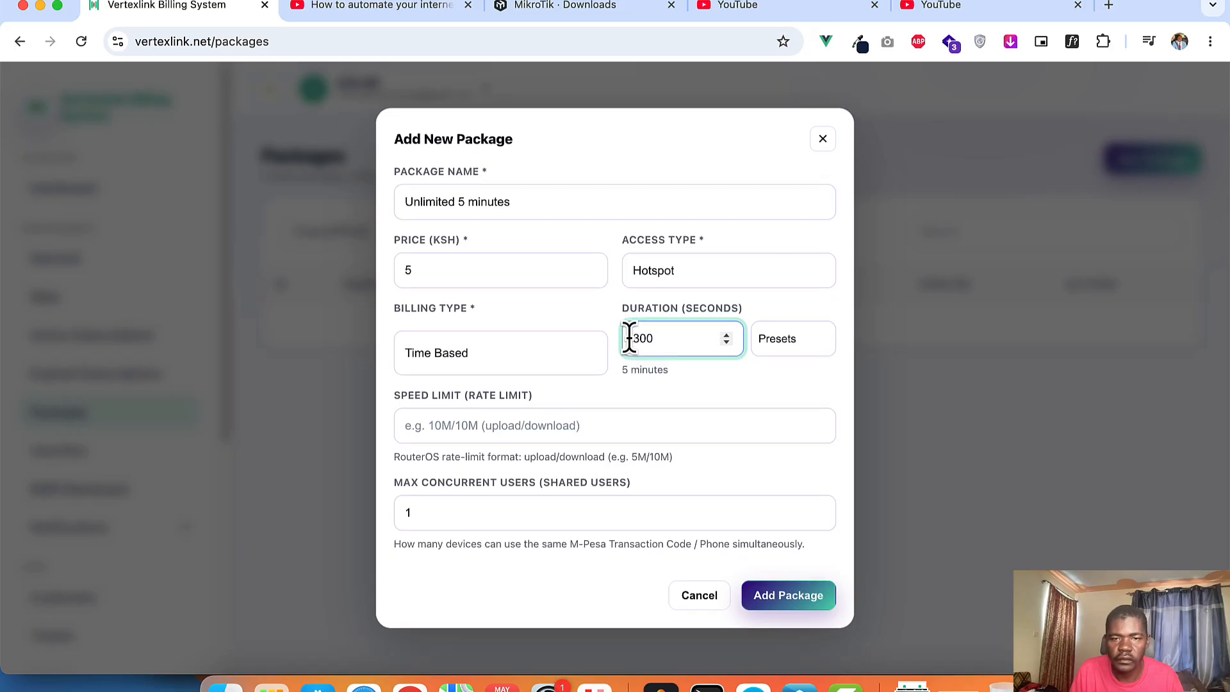
click(712, 392)
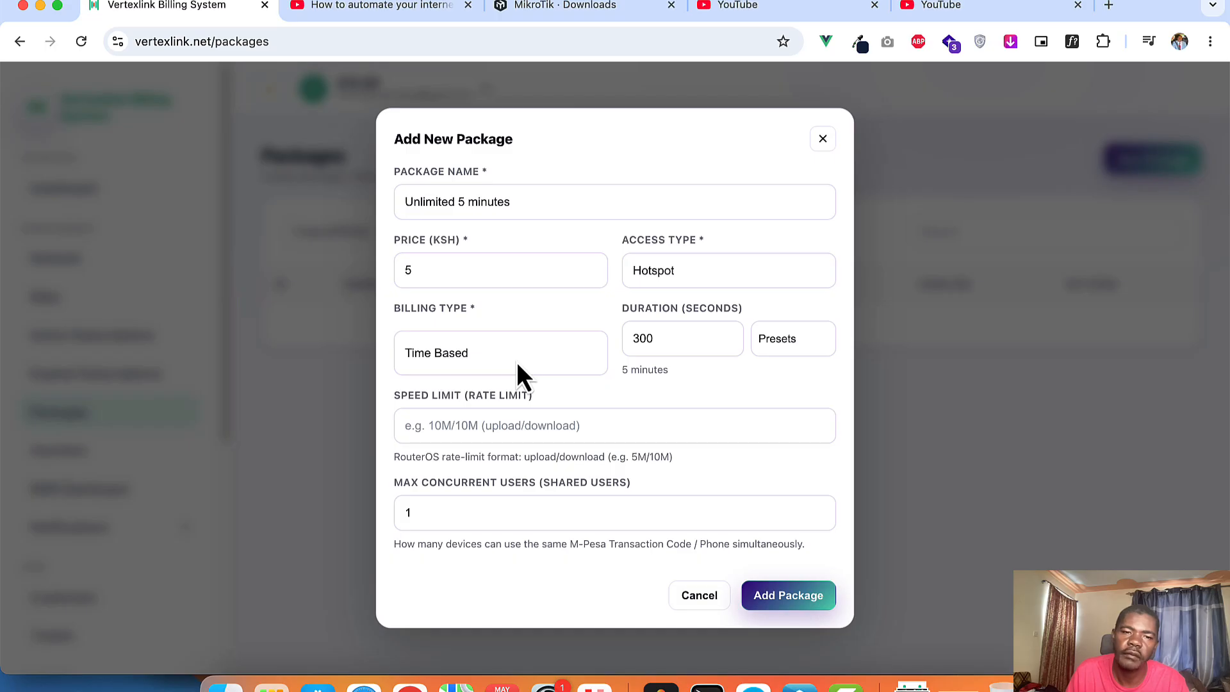
Step: Keep Time Based billing, set speed limit 10M/10M with 1 shared user, and add the package
click(467, 354)
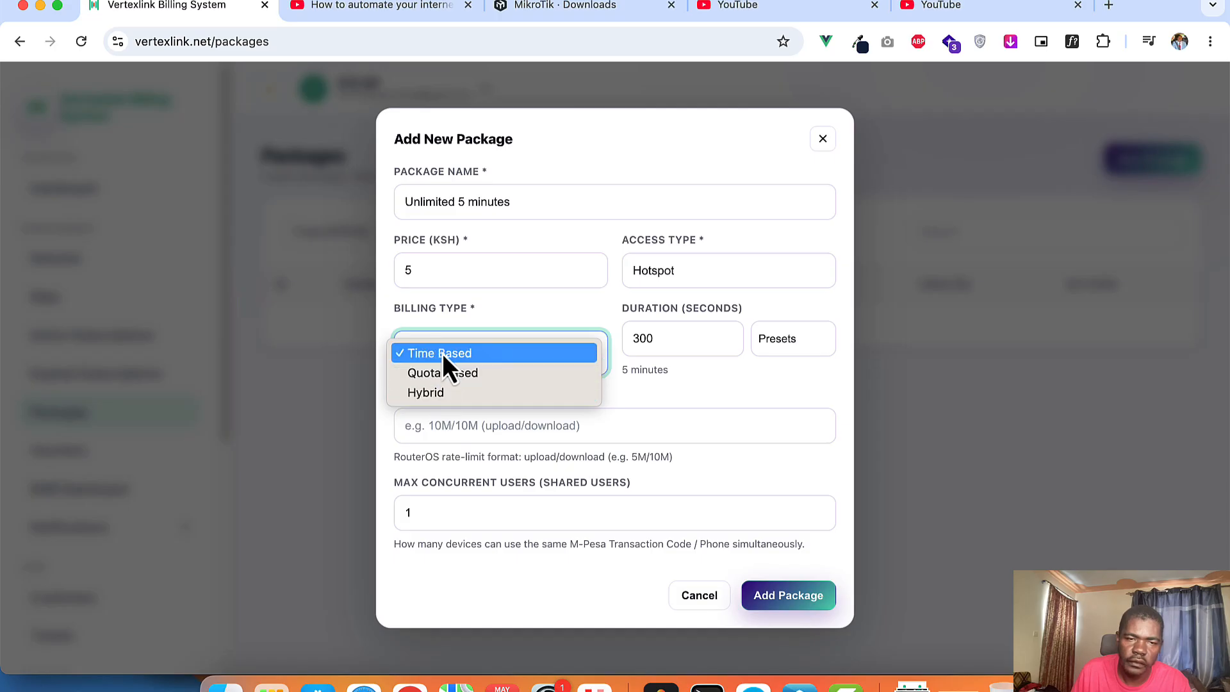
click(714, 382)
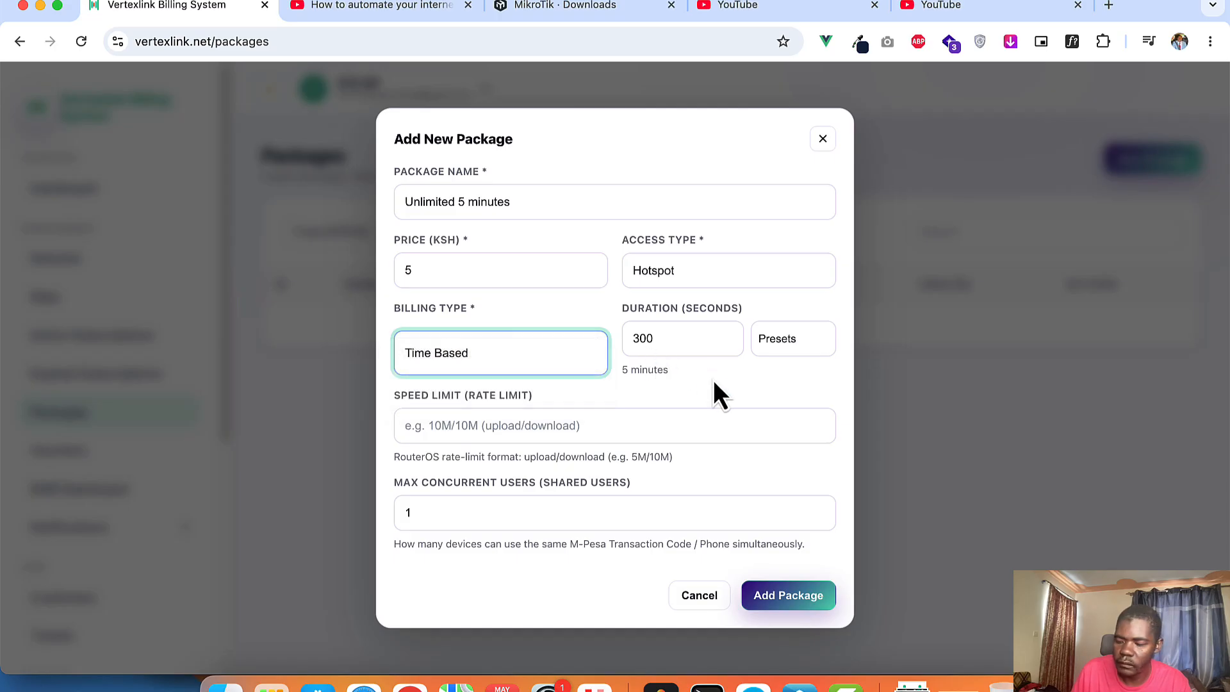
click(447, 420)
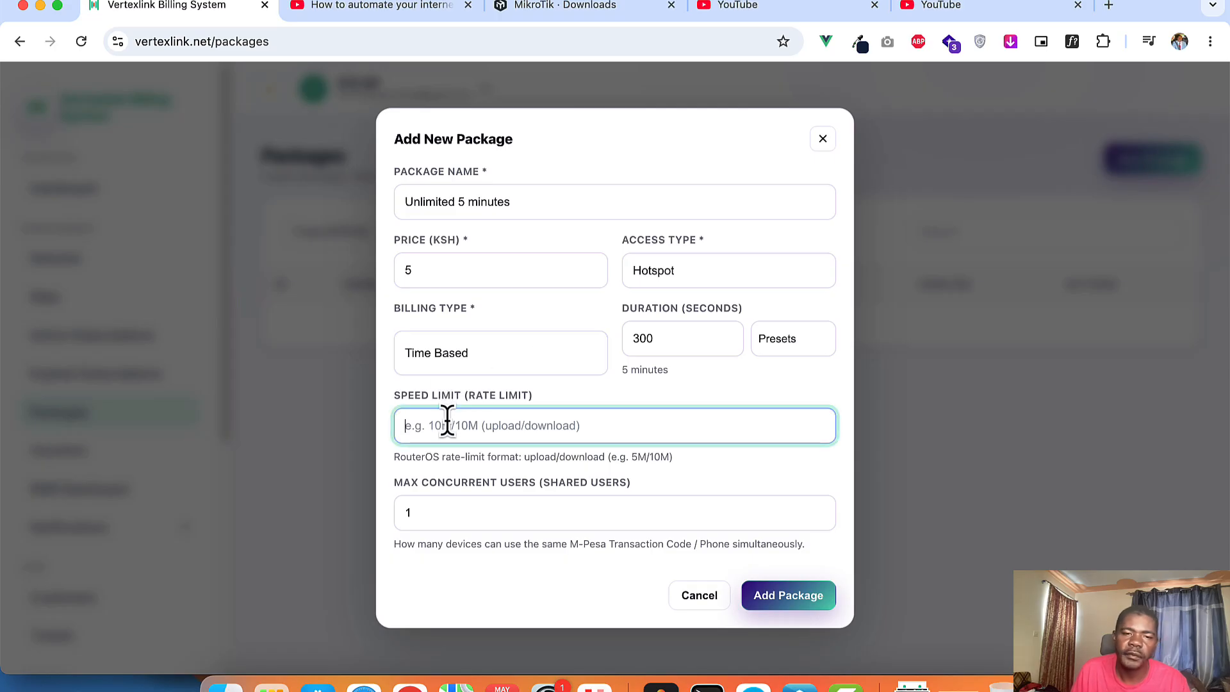
text(10)
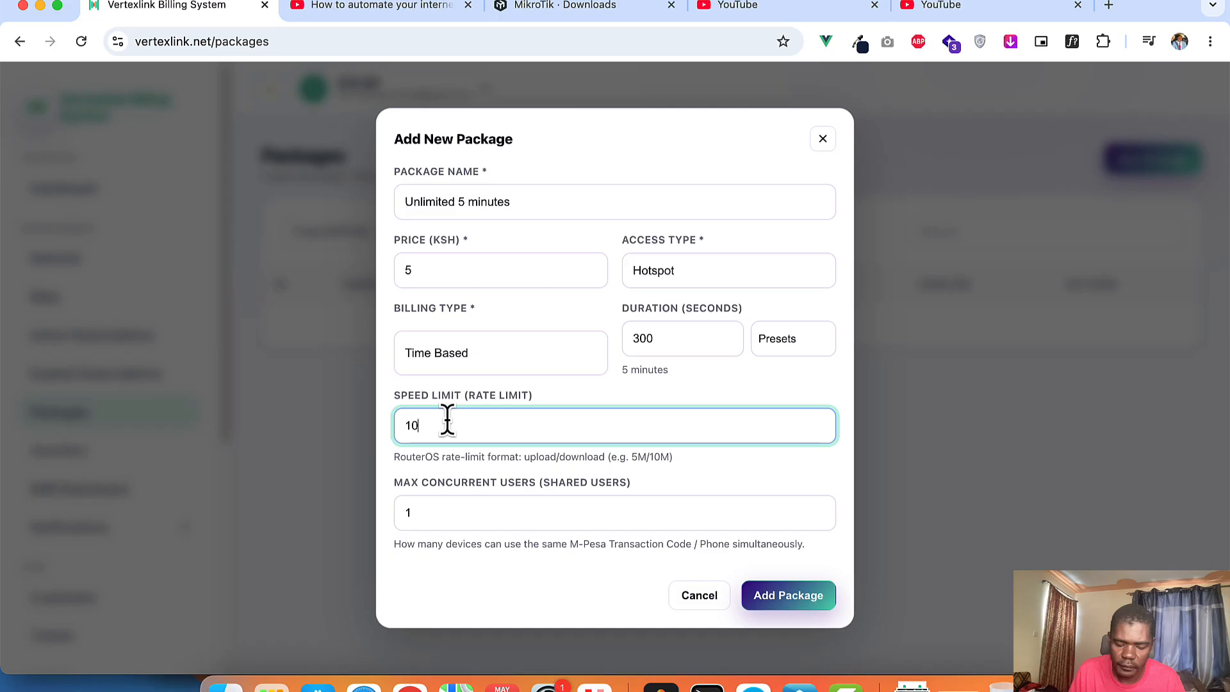
text(M/10M)
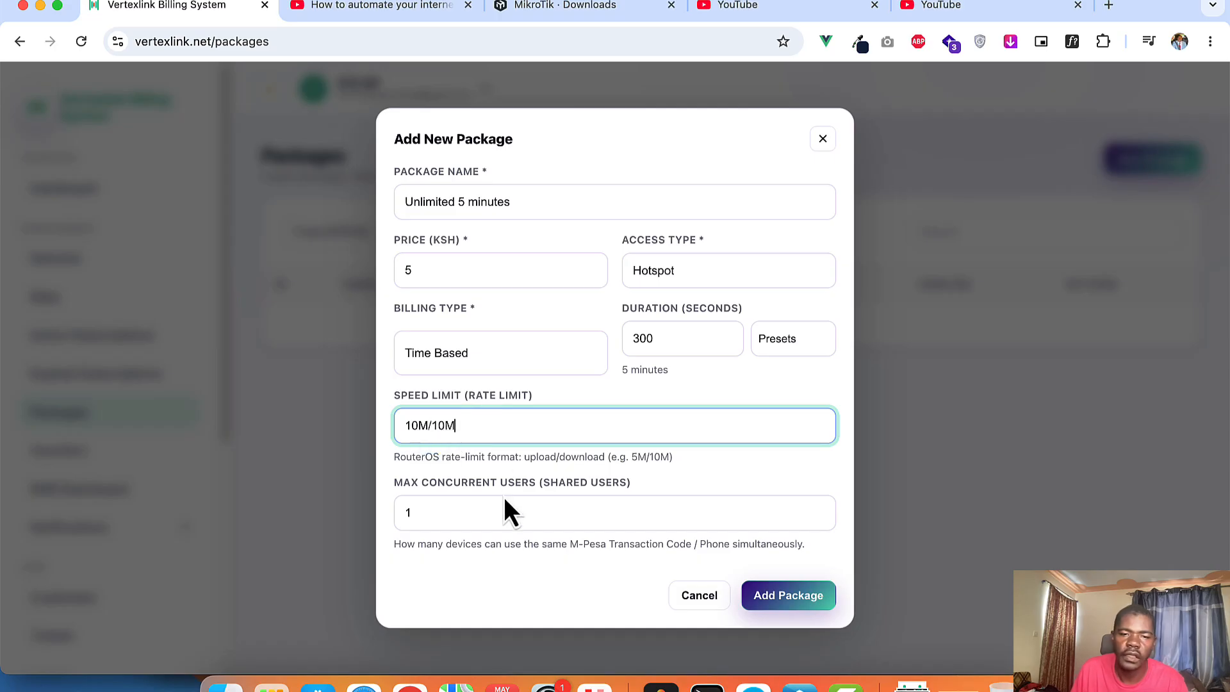
drag(420, 512, 398, 512)
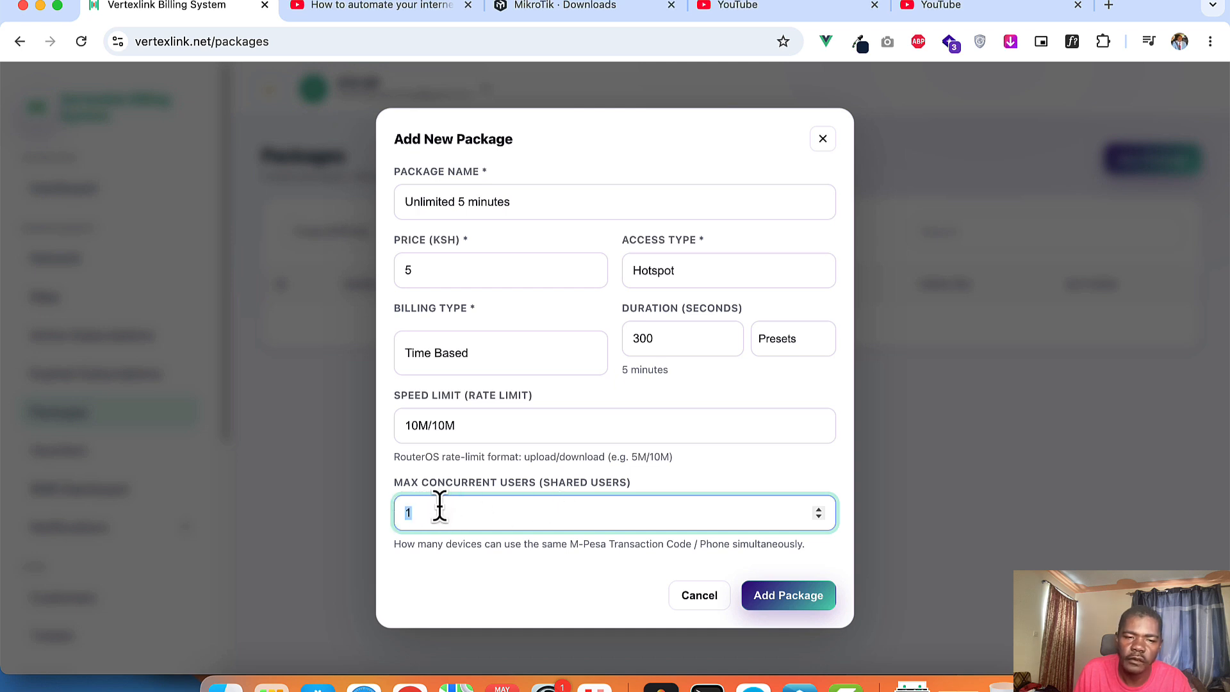
text(1)
drag(395, 511, 426, 511)
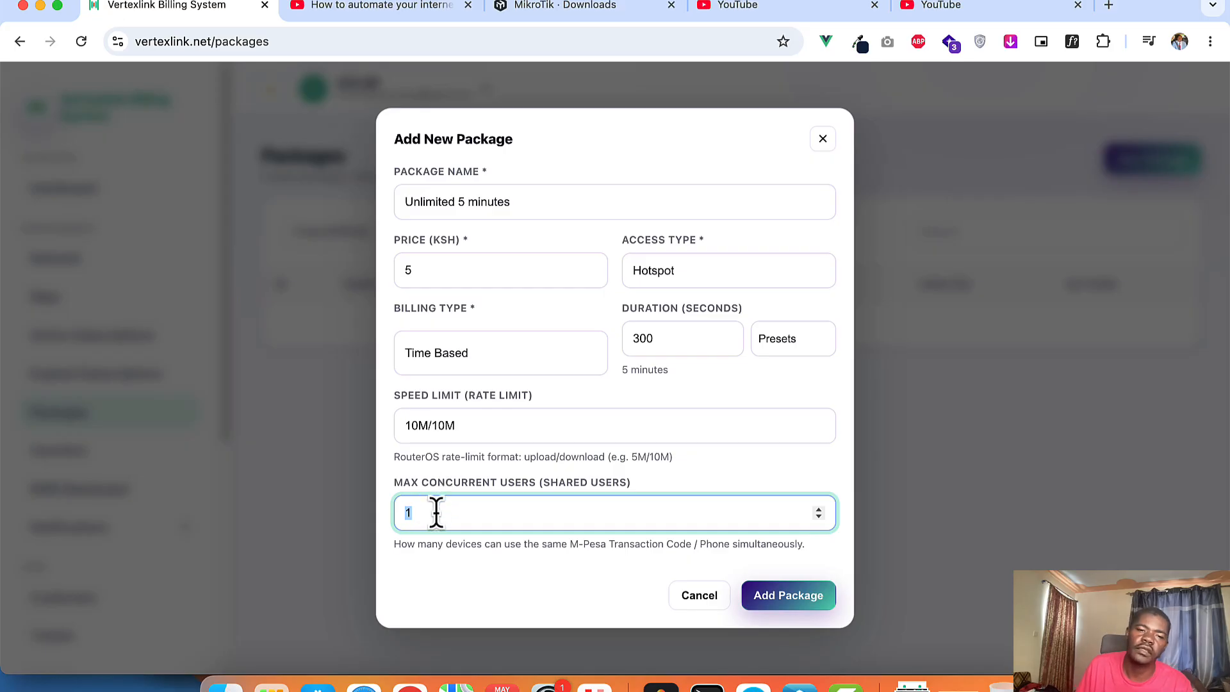
click(449, 512)
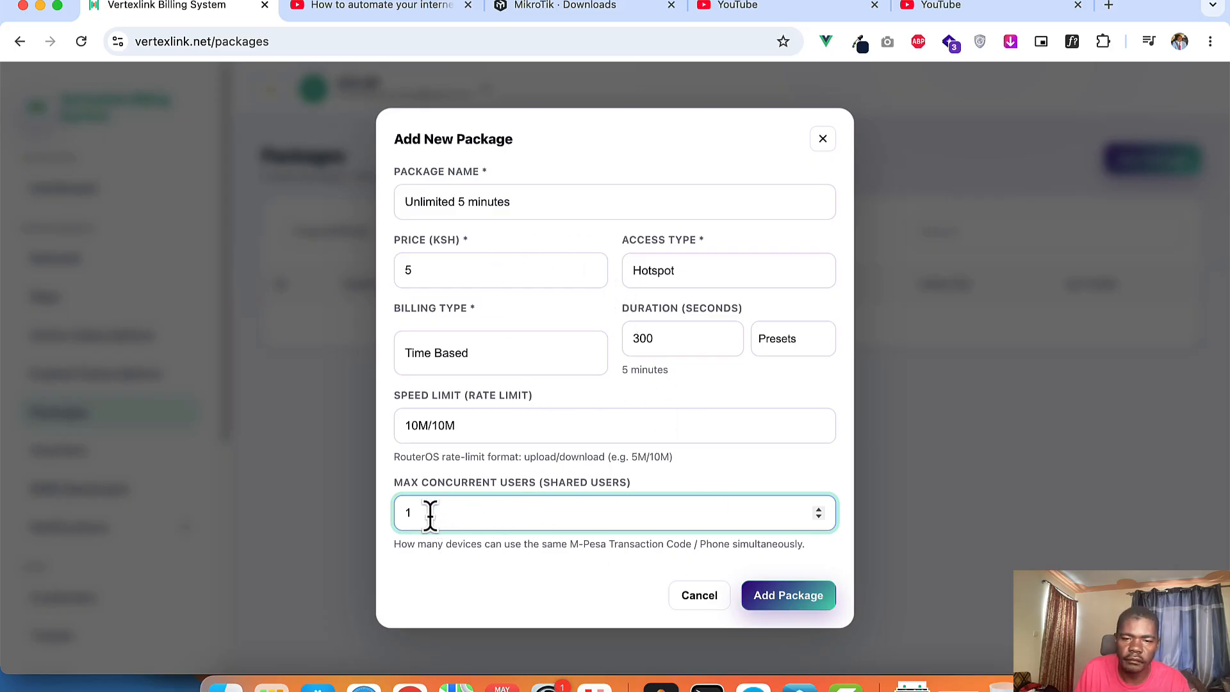
click(790, 599)
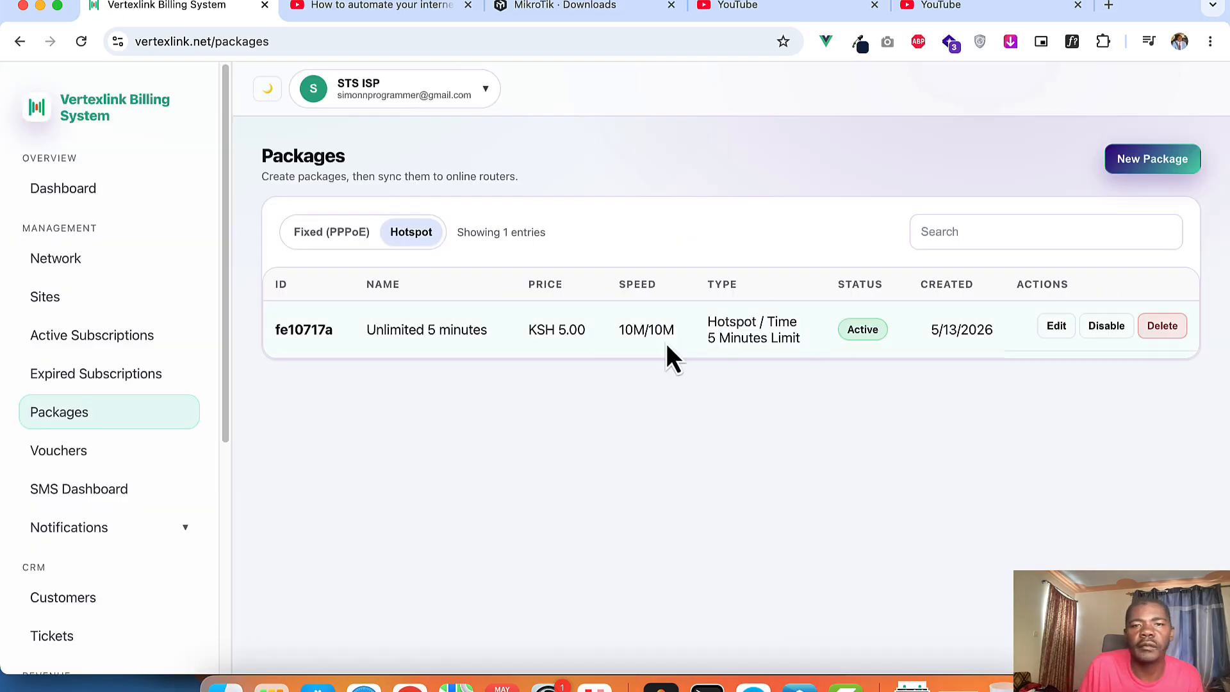
Step: Run a speed test on fast.com in a new tab, which reports 49 Mbps
click(969, 0)
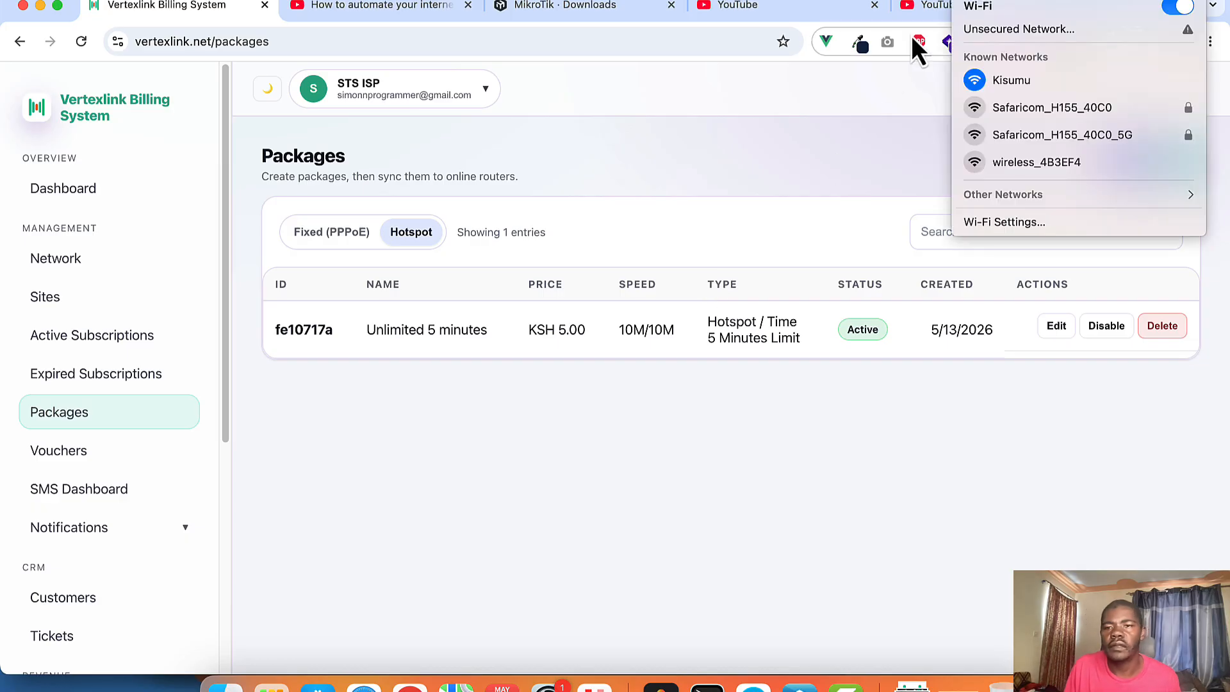
click(847, 158)
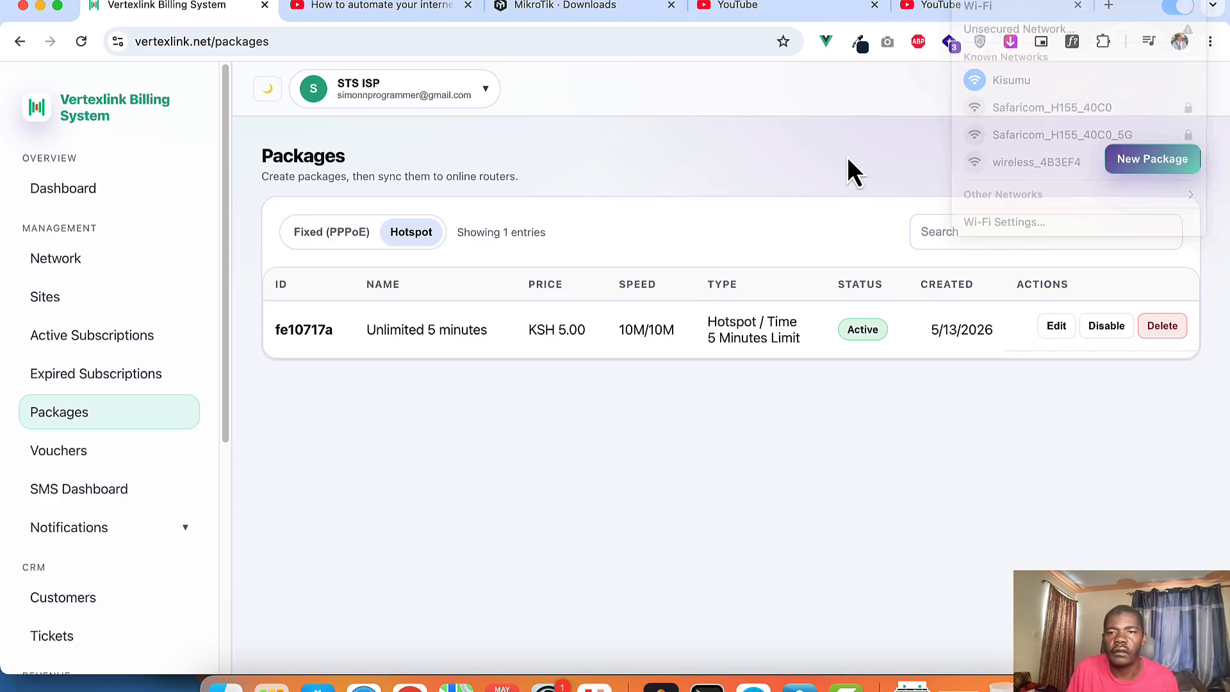
click(1110, 12)
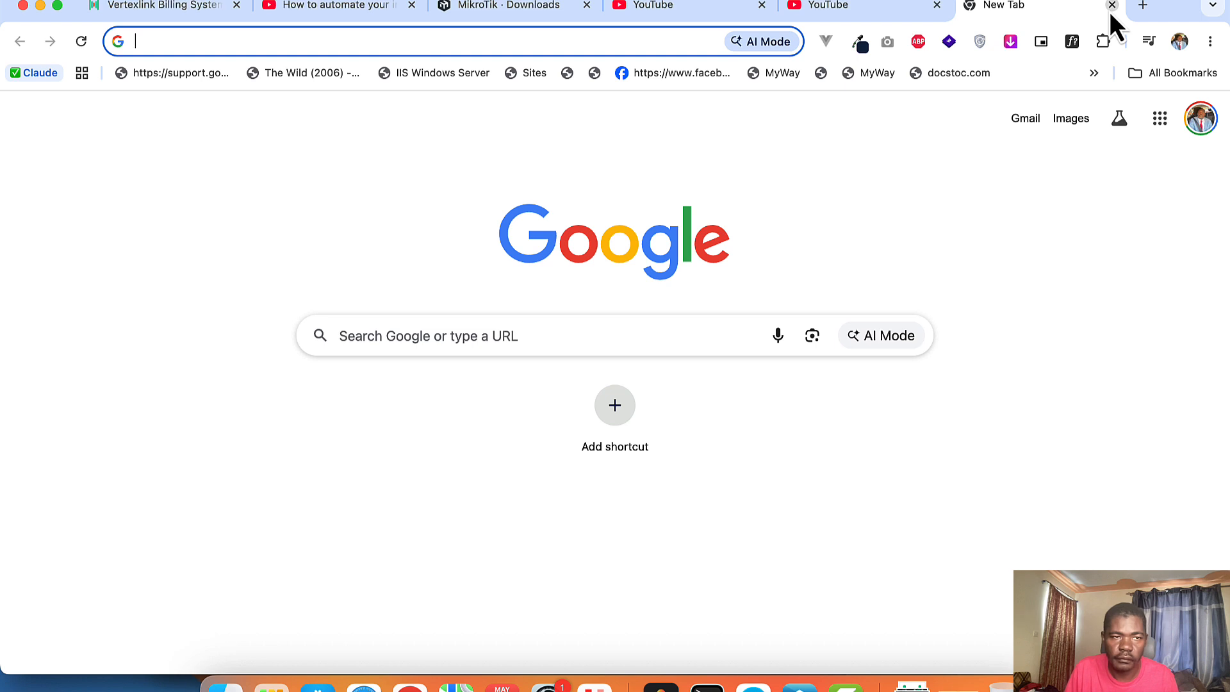
text(fast.com)
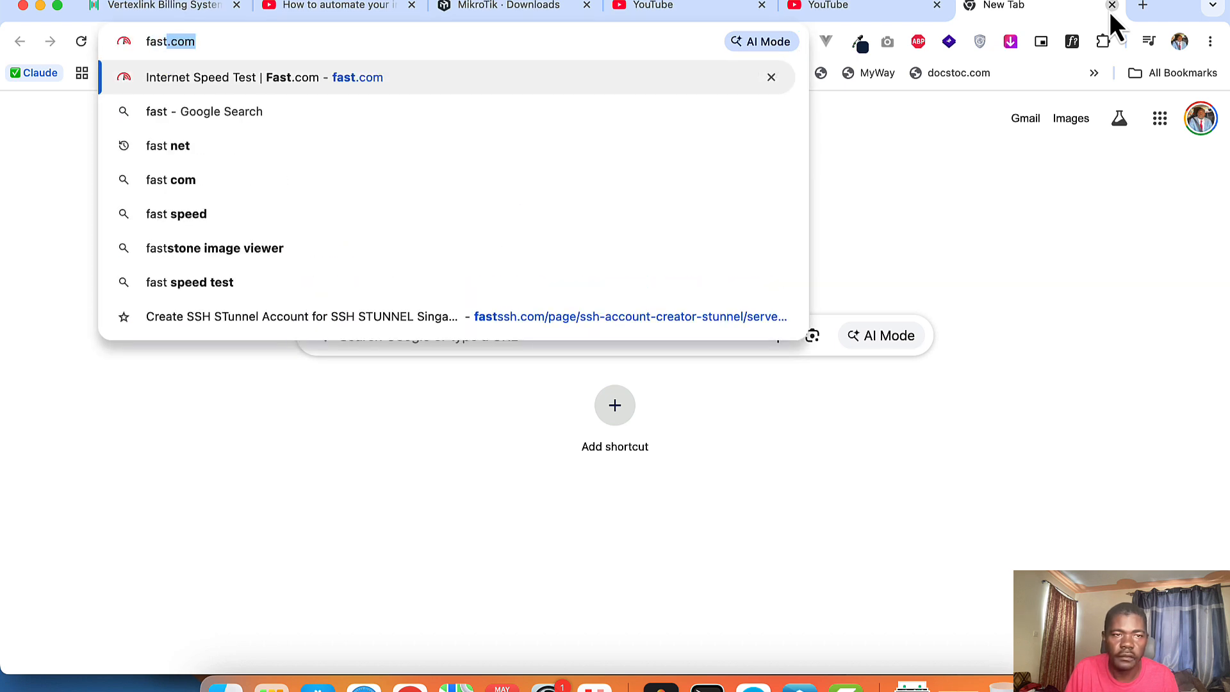
key(Return)
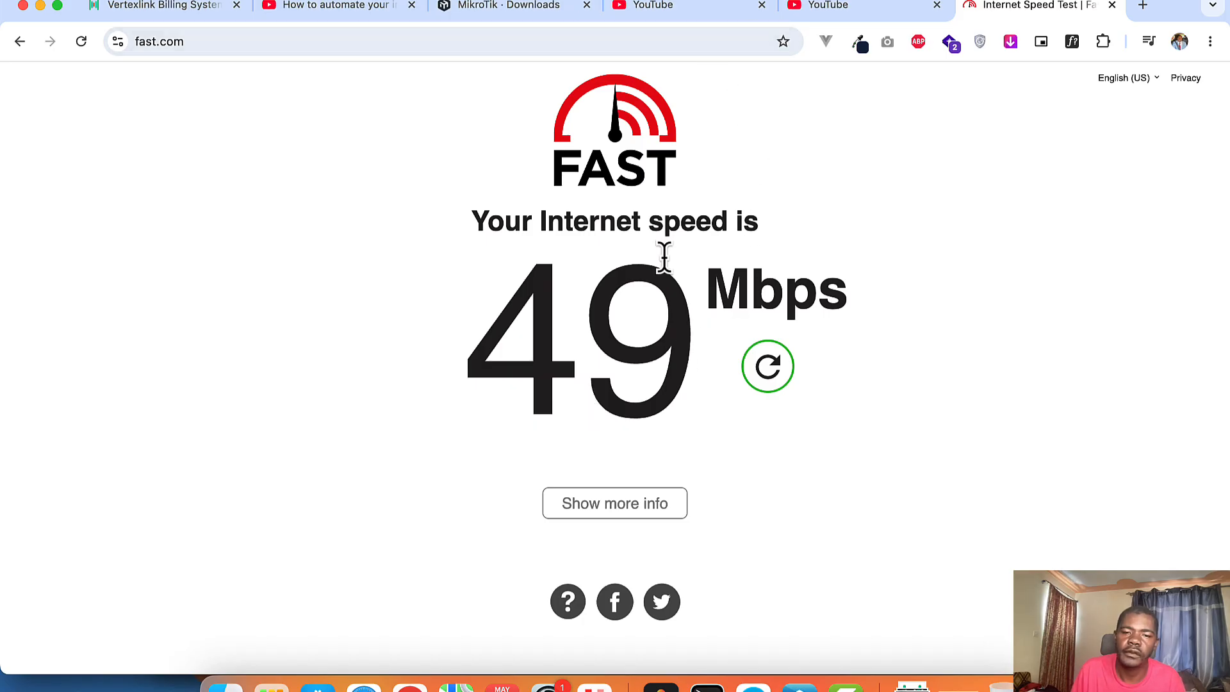
drag(508, 324, 719, 344)
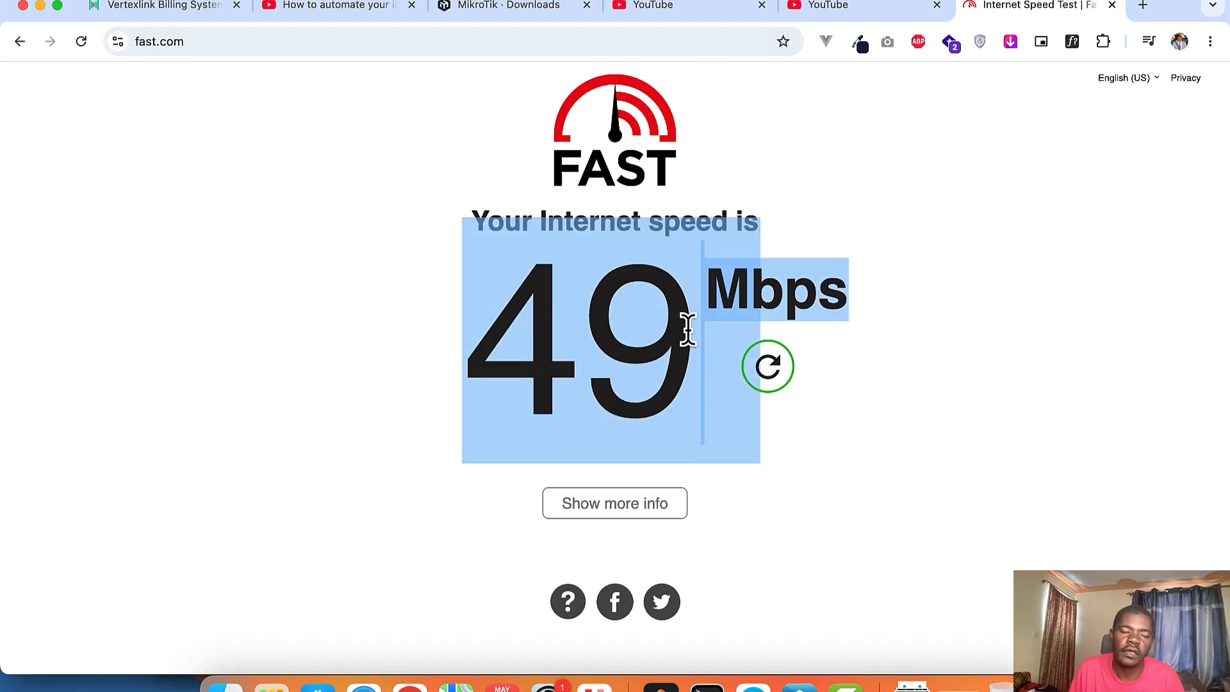
Step: Close both YouTube tabs, leaving the fast.com result showing
click(832, 13)
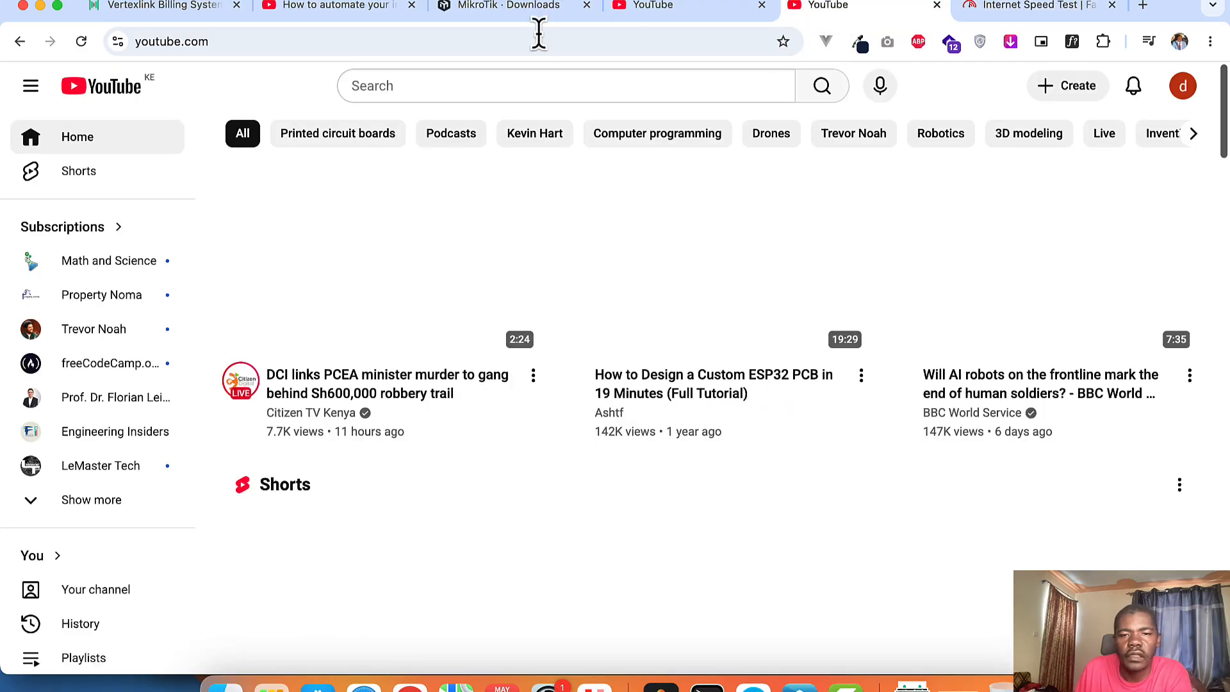
click(677, 9)
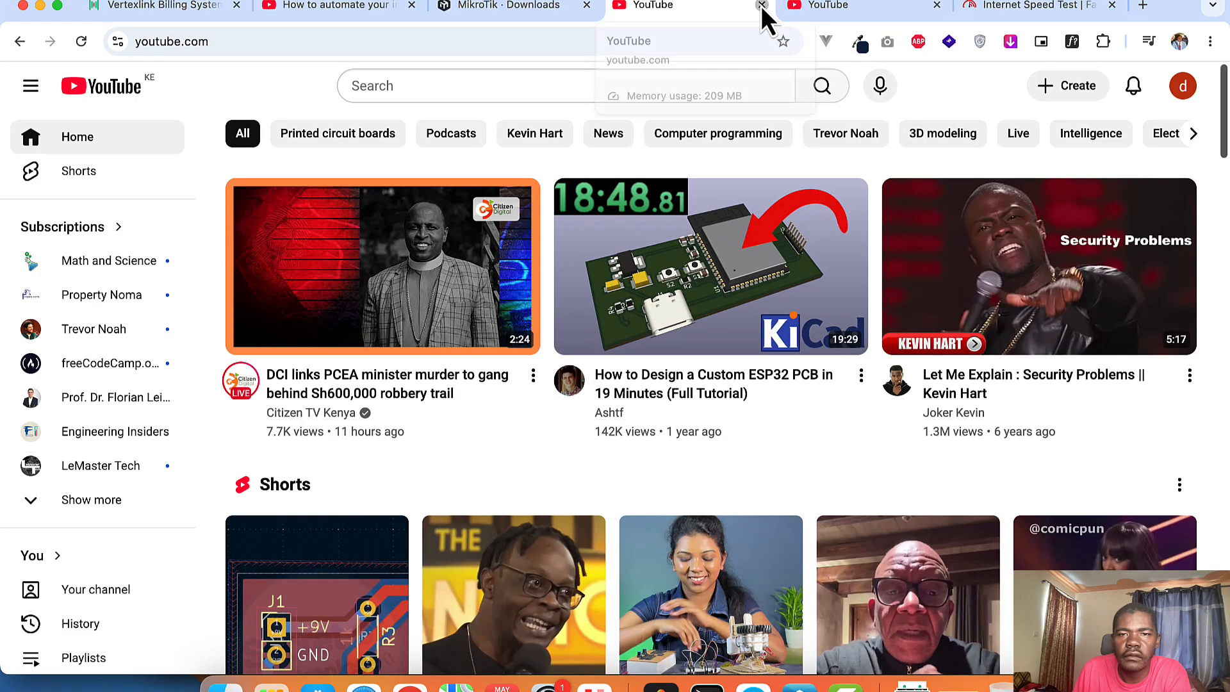
click(761, 6)
click(761, 6)
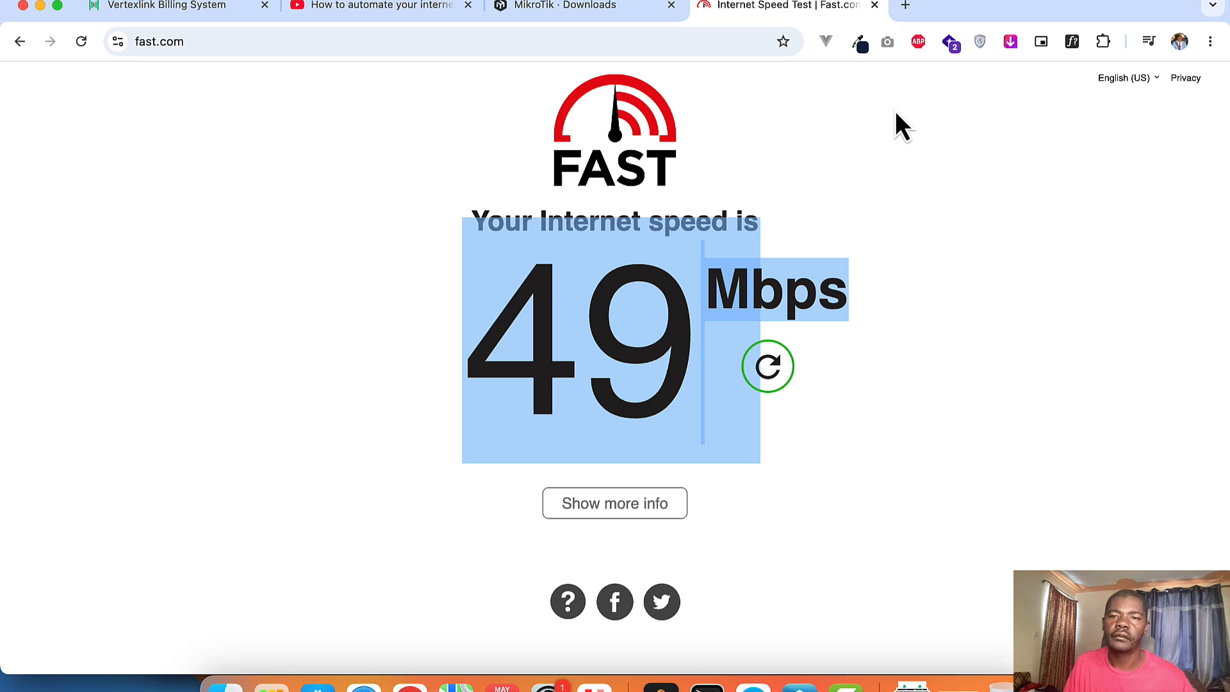
click(905, 168)
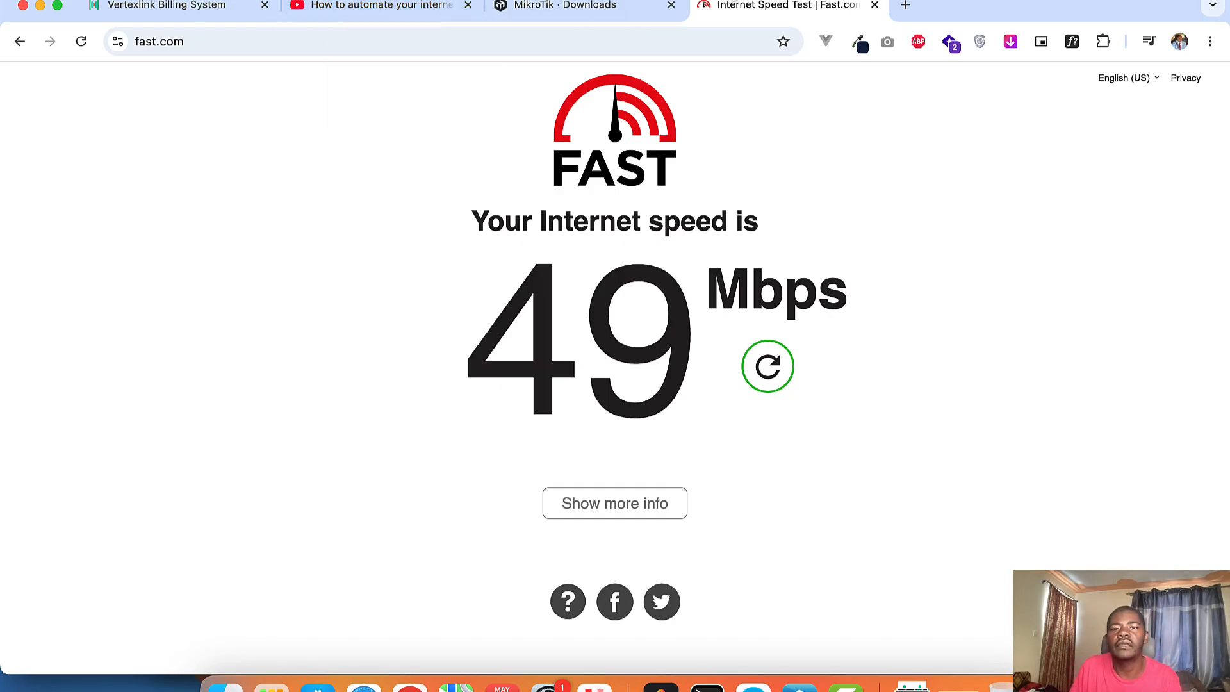
Step: Switch Wi-Fi to Safaricom_H155_40C0, then rejoin the Kisumu network from Other Networks
click(976, 0)
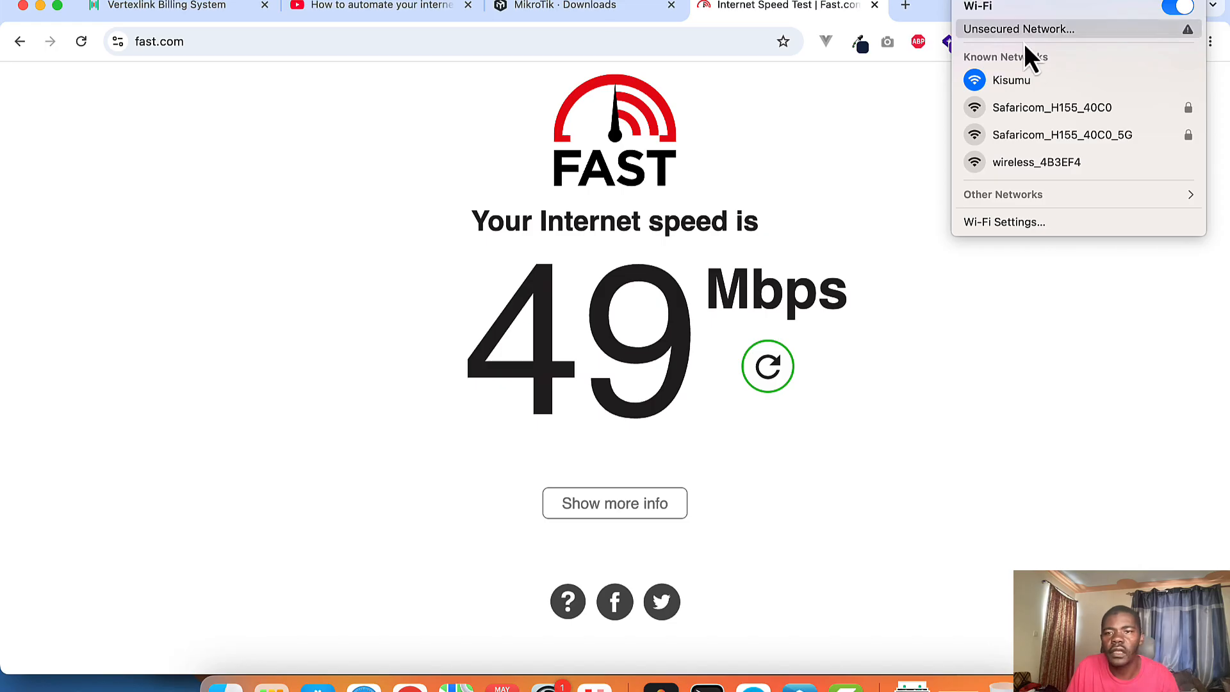
click(1102, 115)
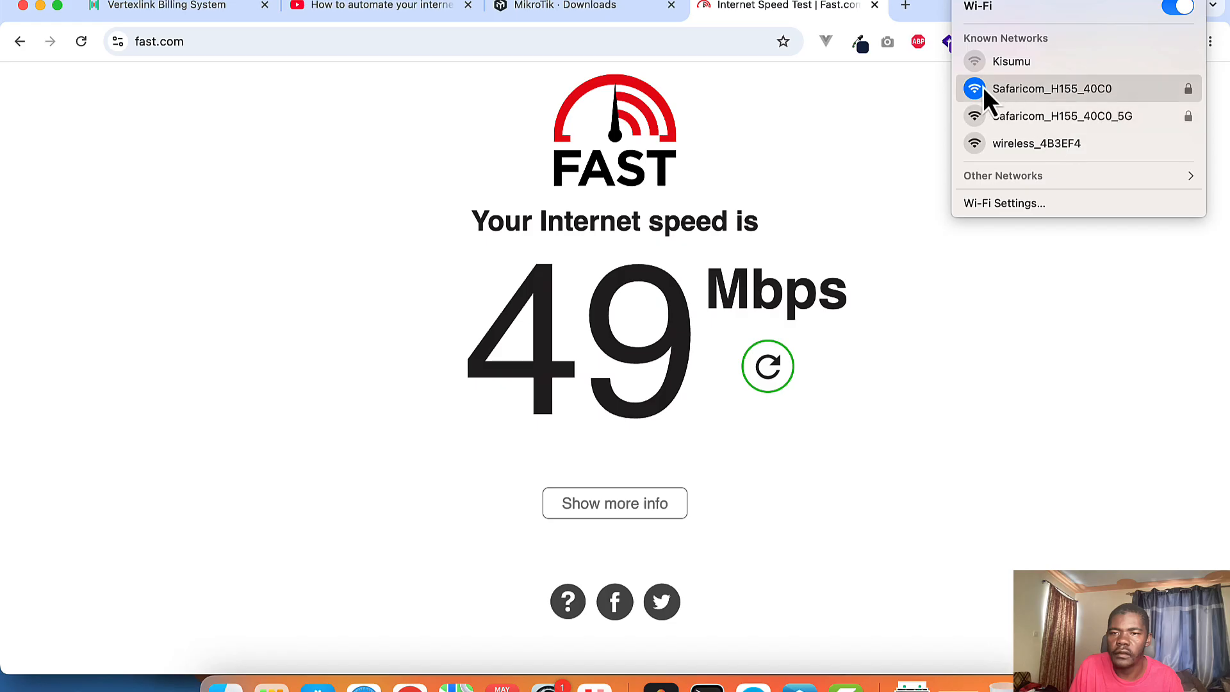
click(927, 101)
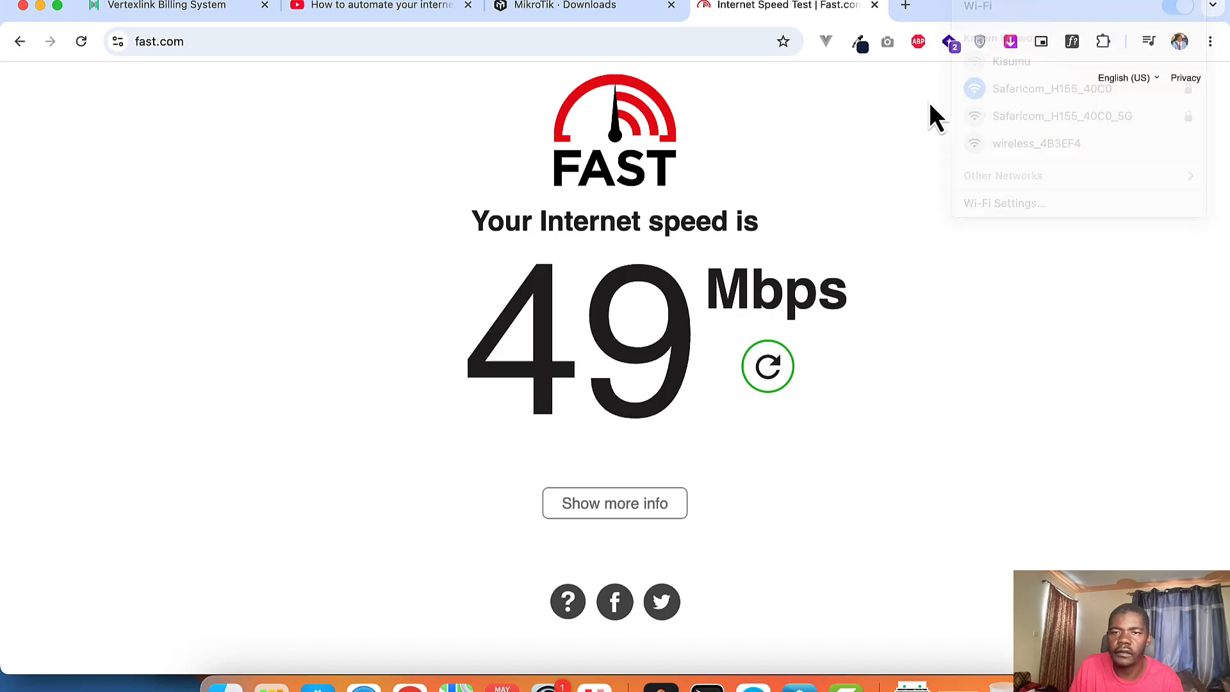
click(978, 1)
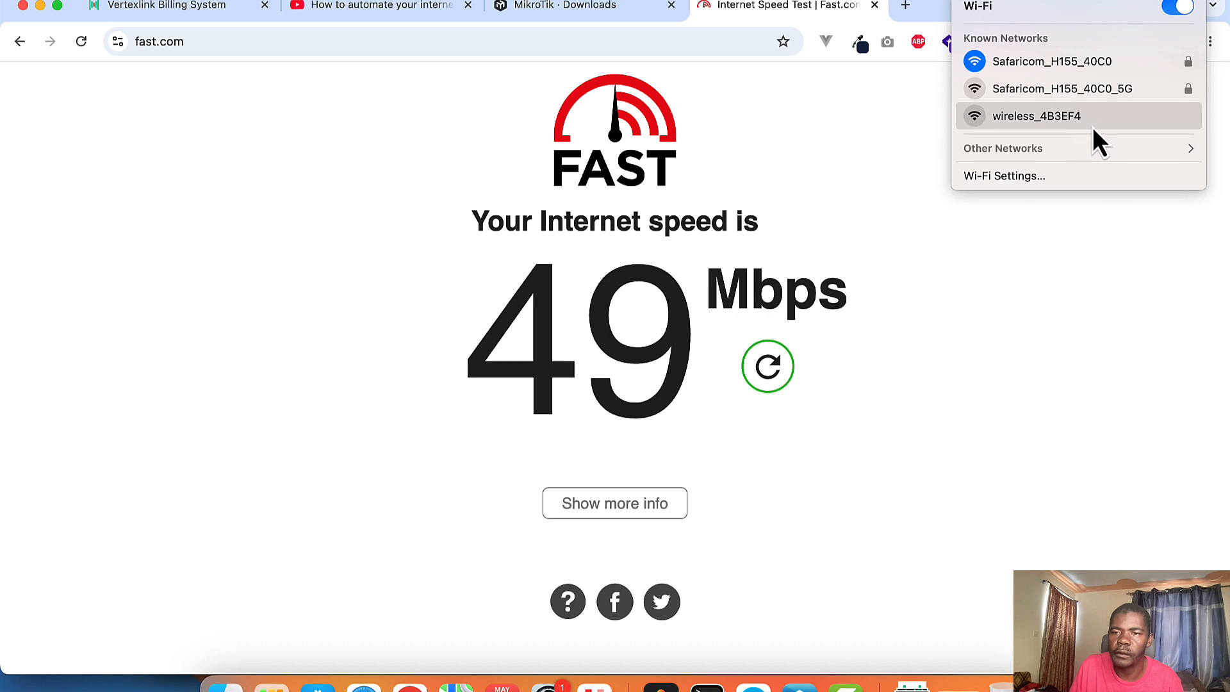
click(1093, 147)
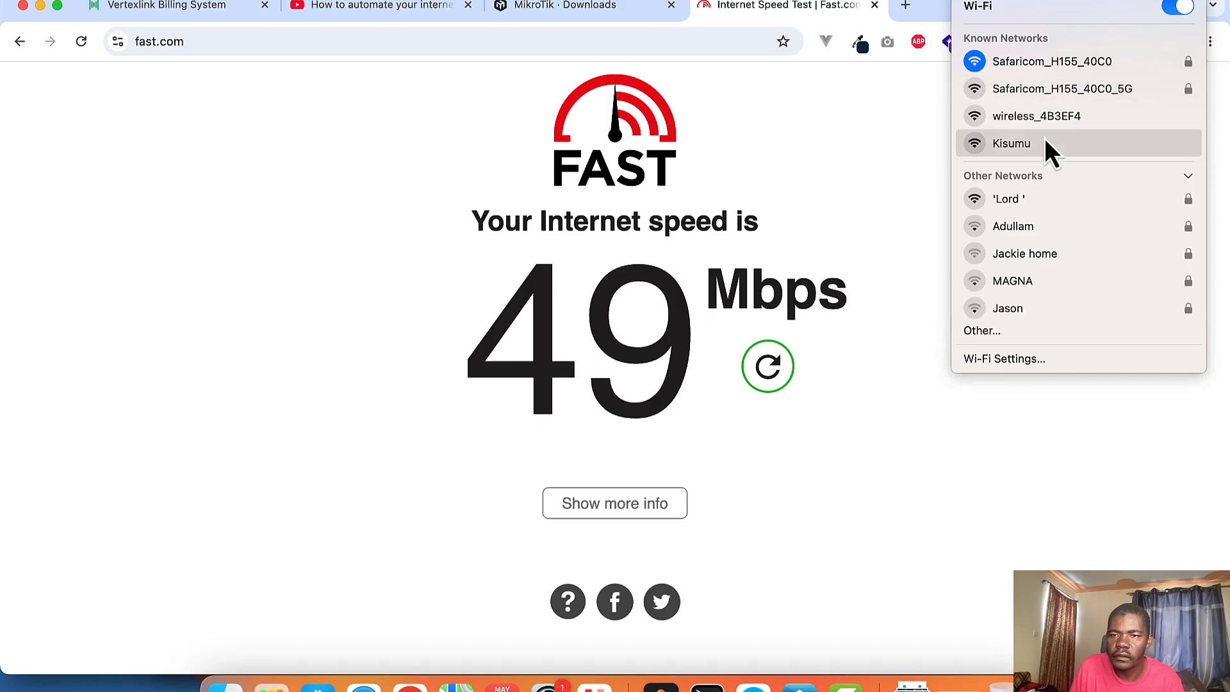
click(1018, 146)
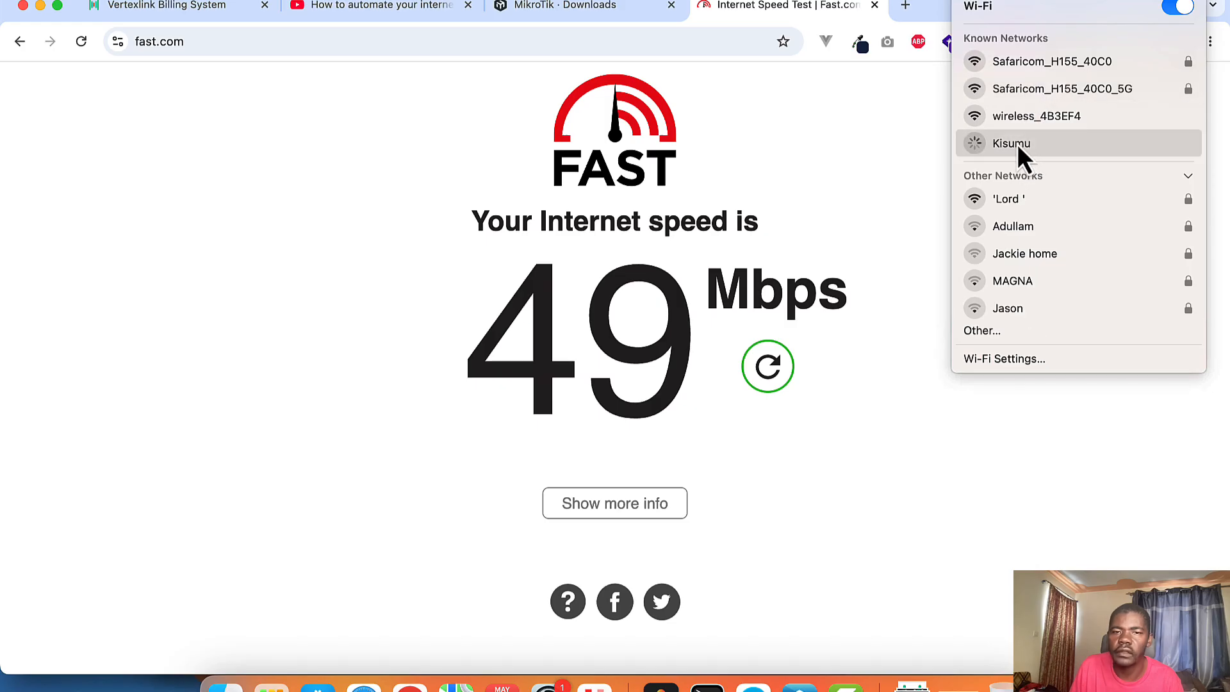
Step: Bring the Join Network portal forward and scroll to its package list
click(855, 158)
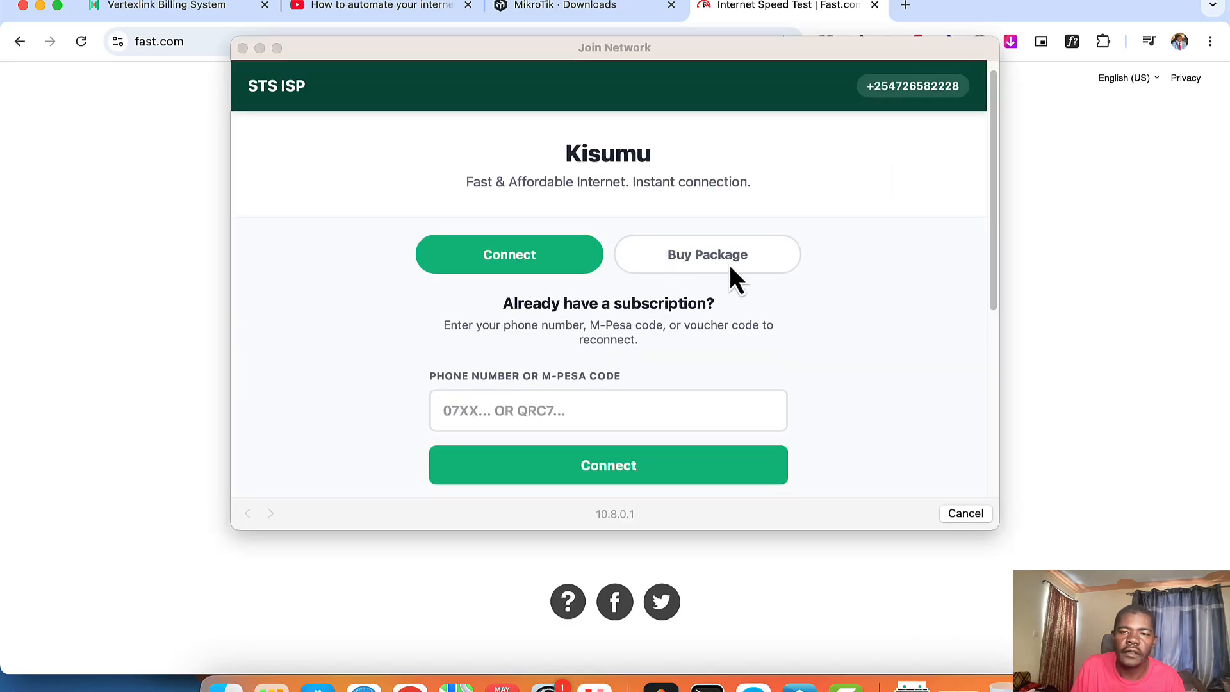
click(742, 282)
click(741, 279)
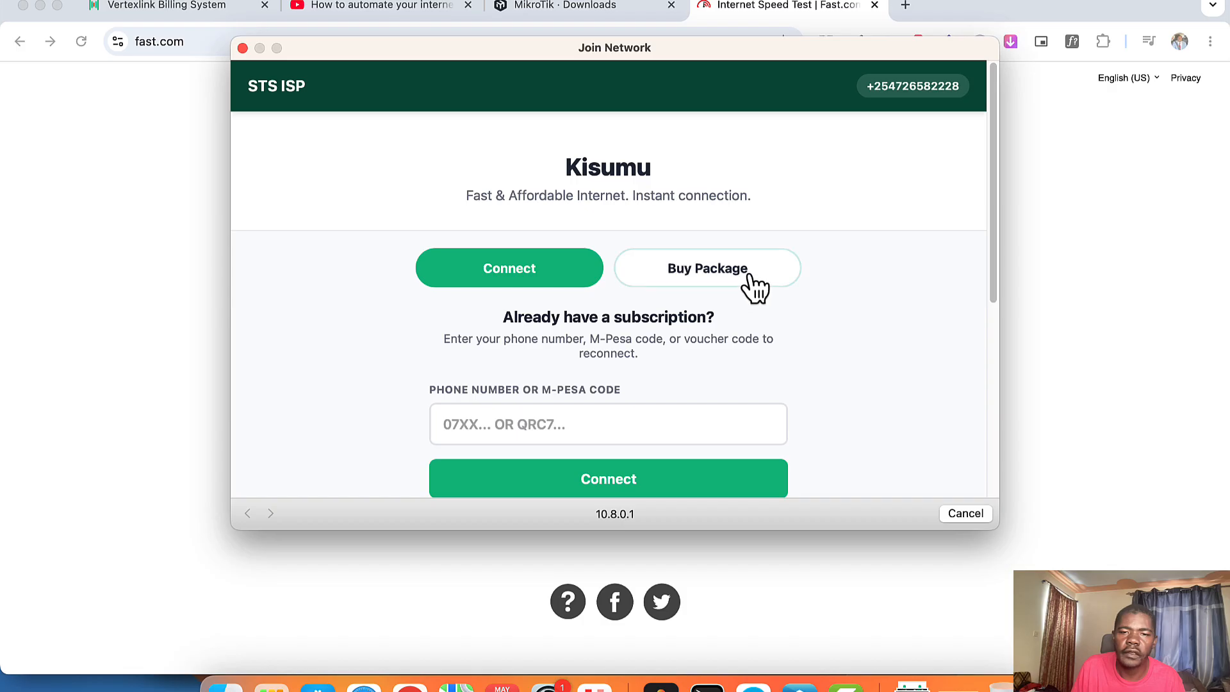
scroll(573, 351, down, 1)
scroll(578, 352, down, 1)
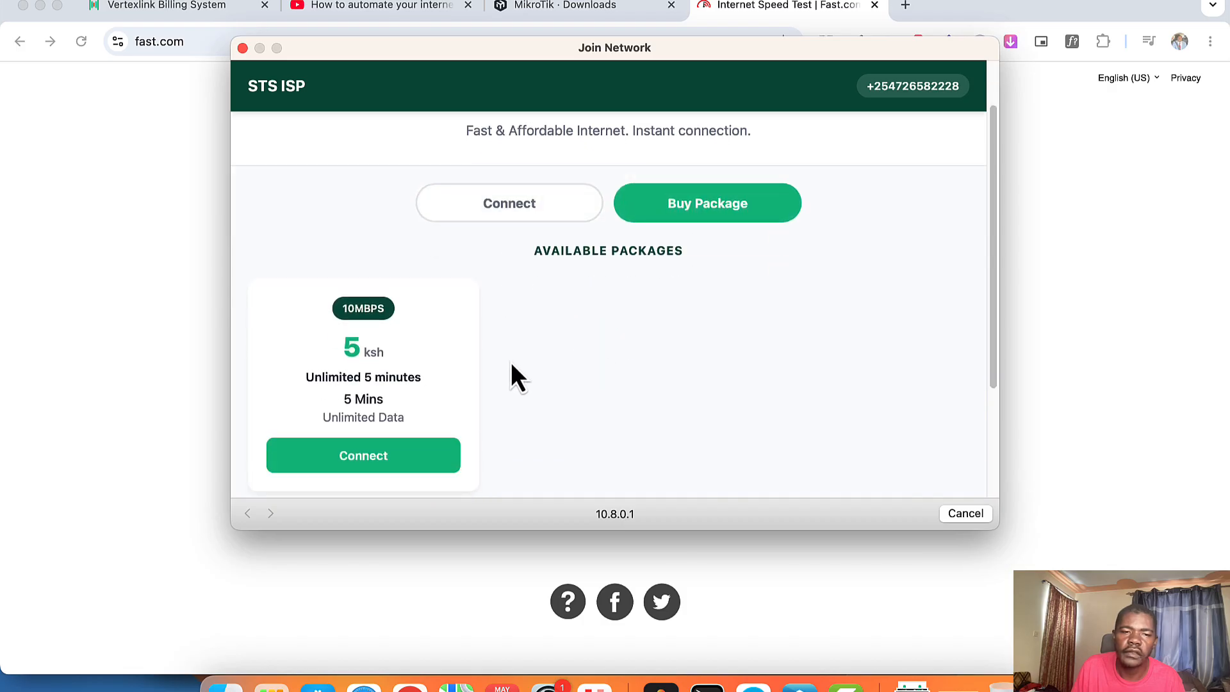
scroll(375, 371, down, 4)
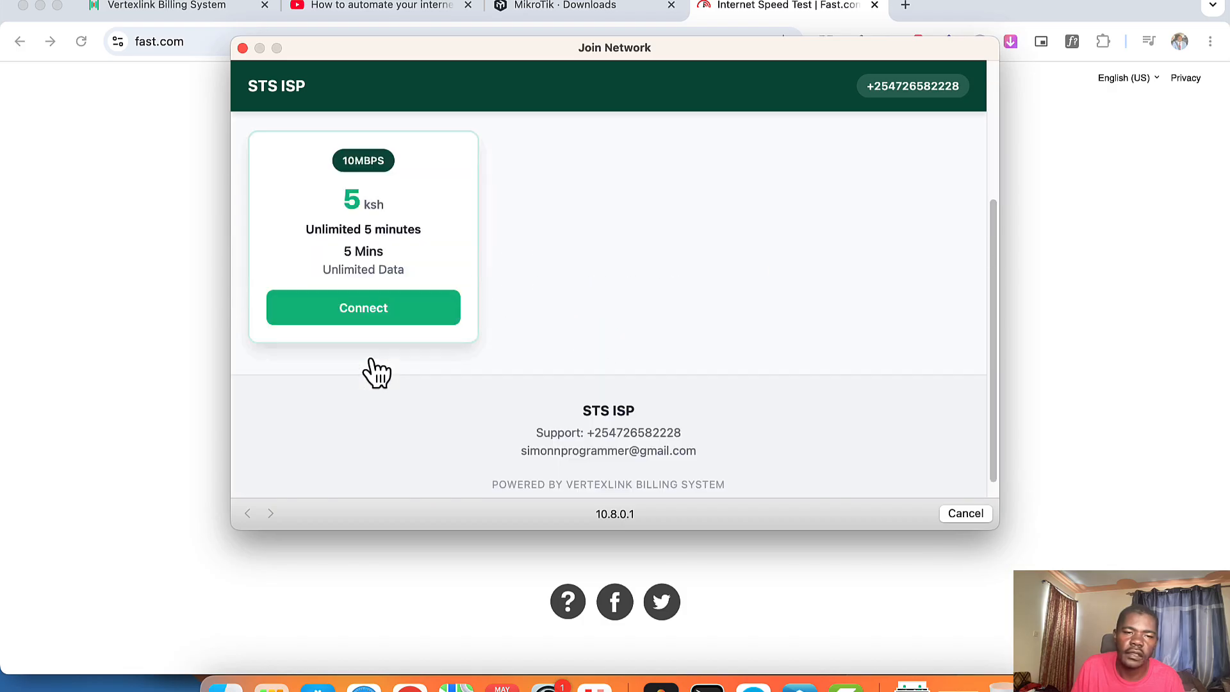
Step: Buy the Unlimited 5 minutes package, paying 5 KSh with the customer's M-Pesa phone number
click(392, 311)
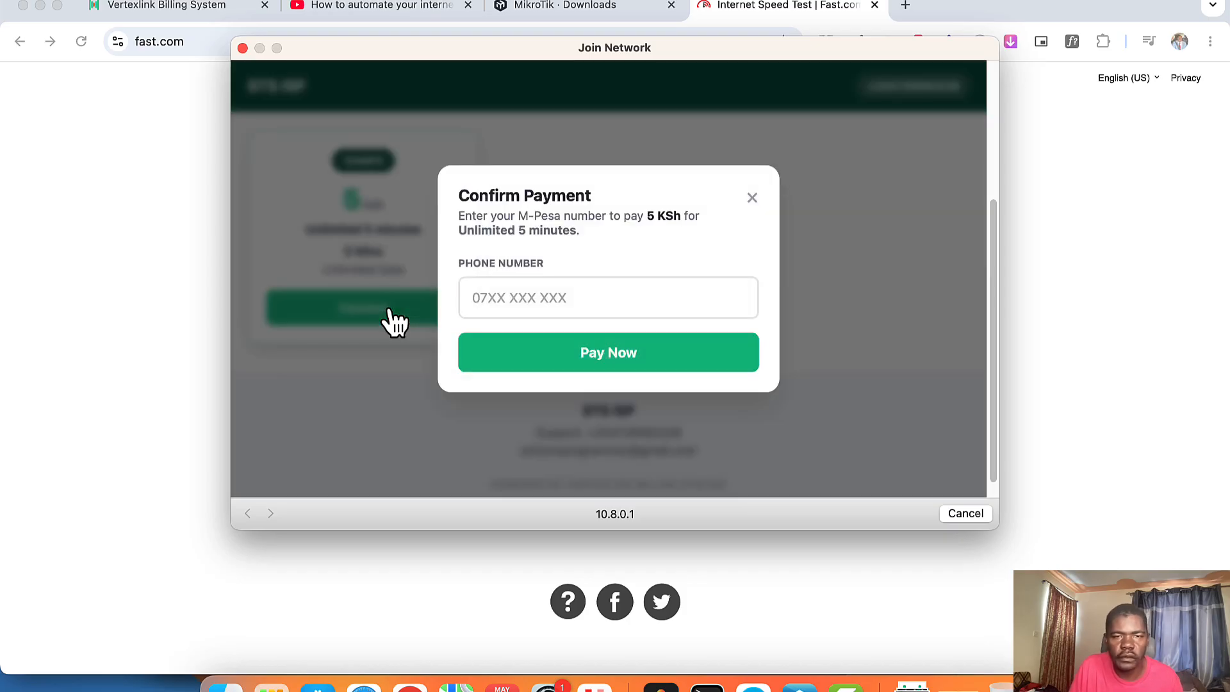
click(523, 302)
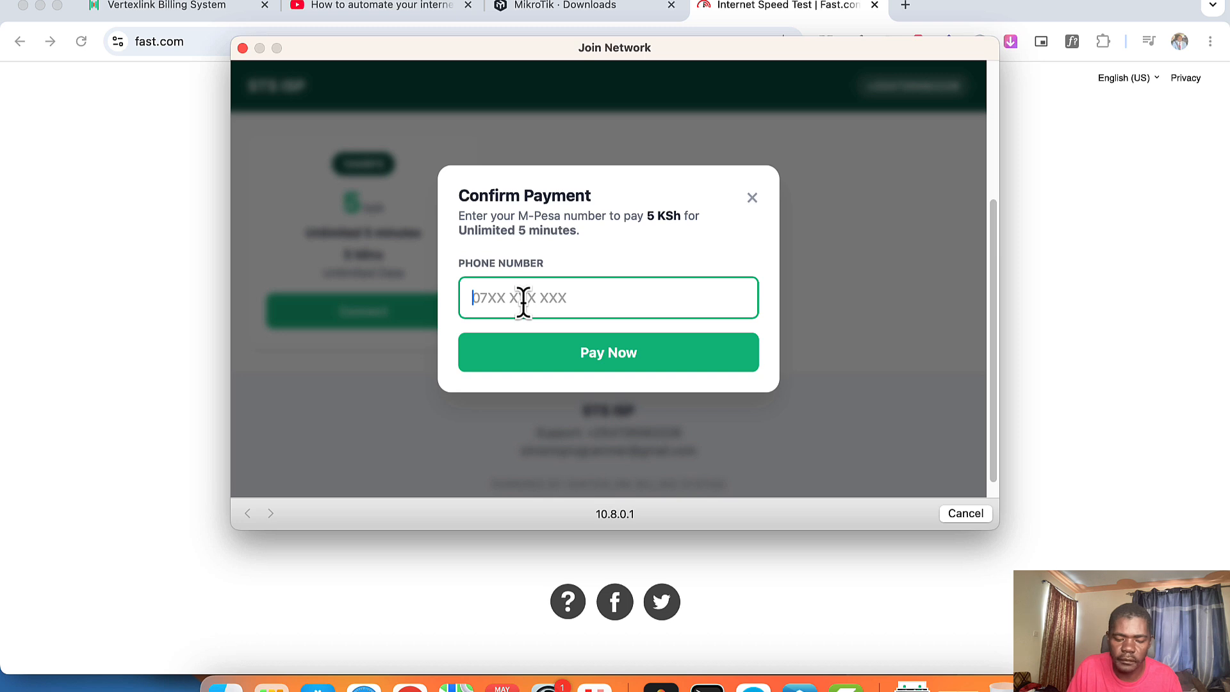
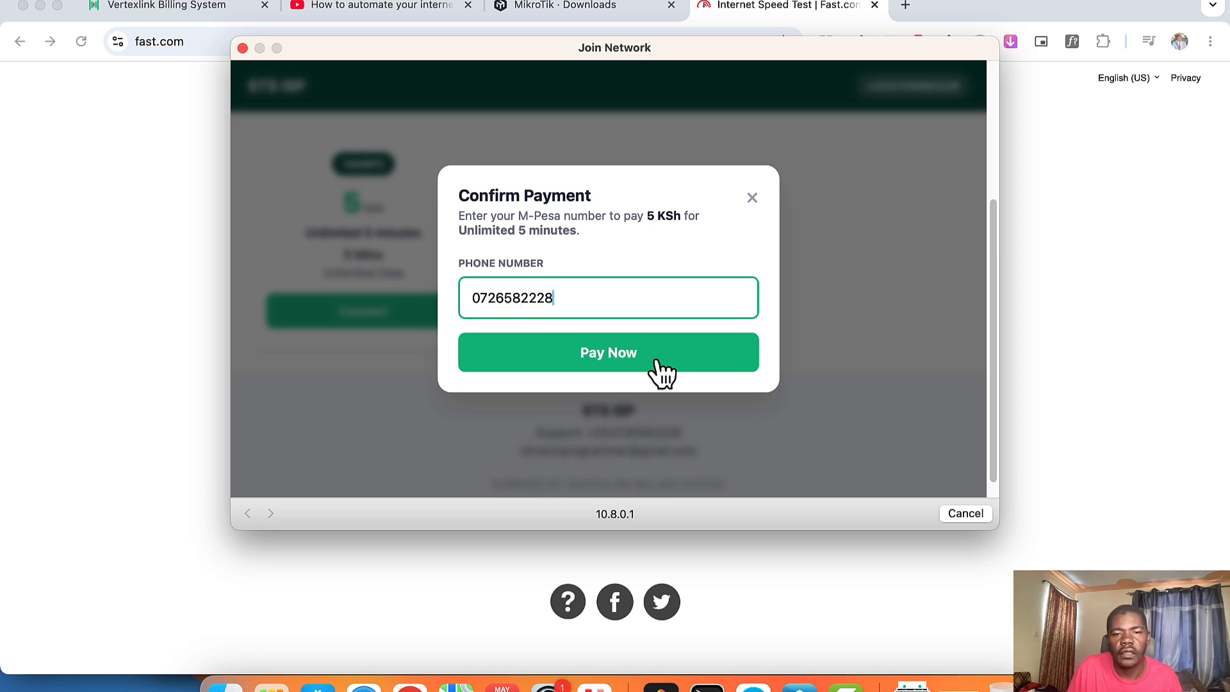
click(602, 359)
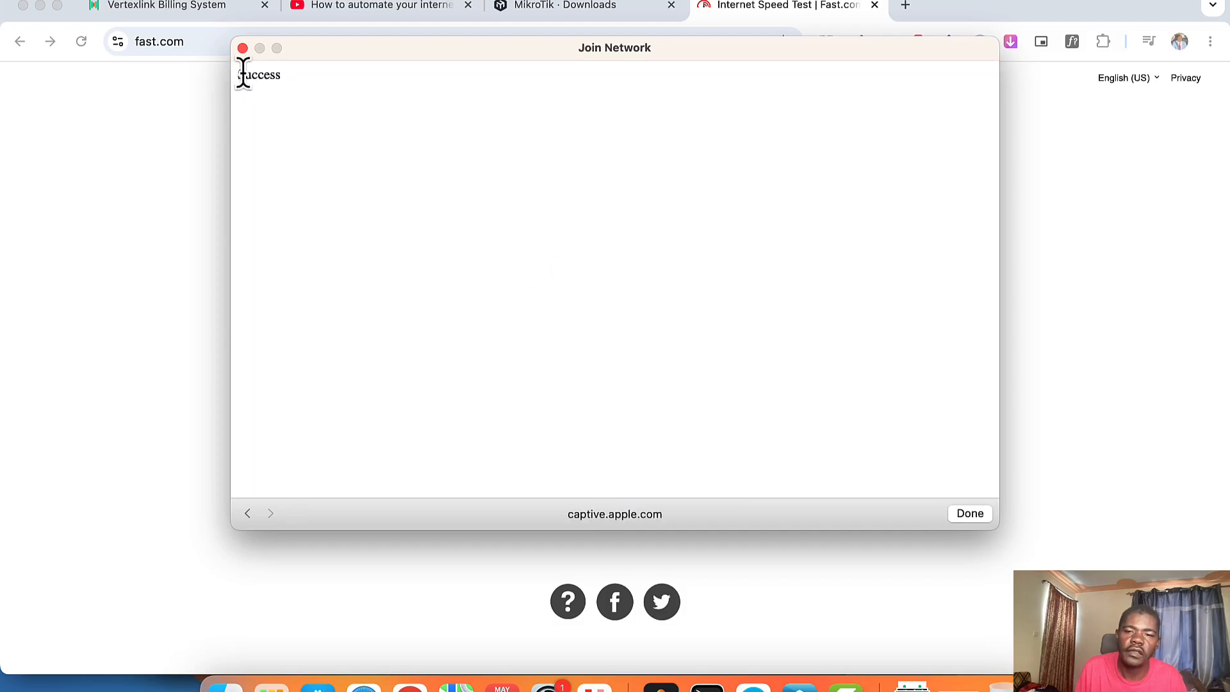
Step: Close the portal, confirm the Kisumu connection, and rerun Fast.com, now reading 9.6 Mbps
click(970, 515)
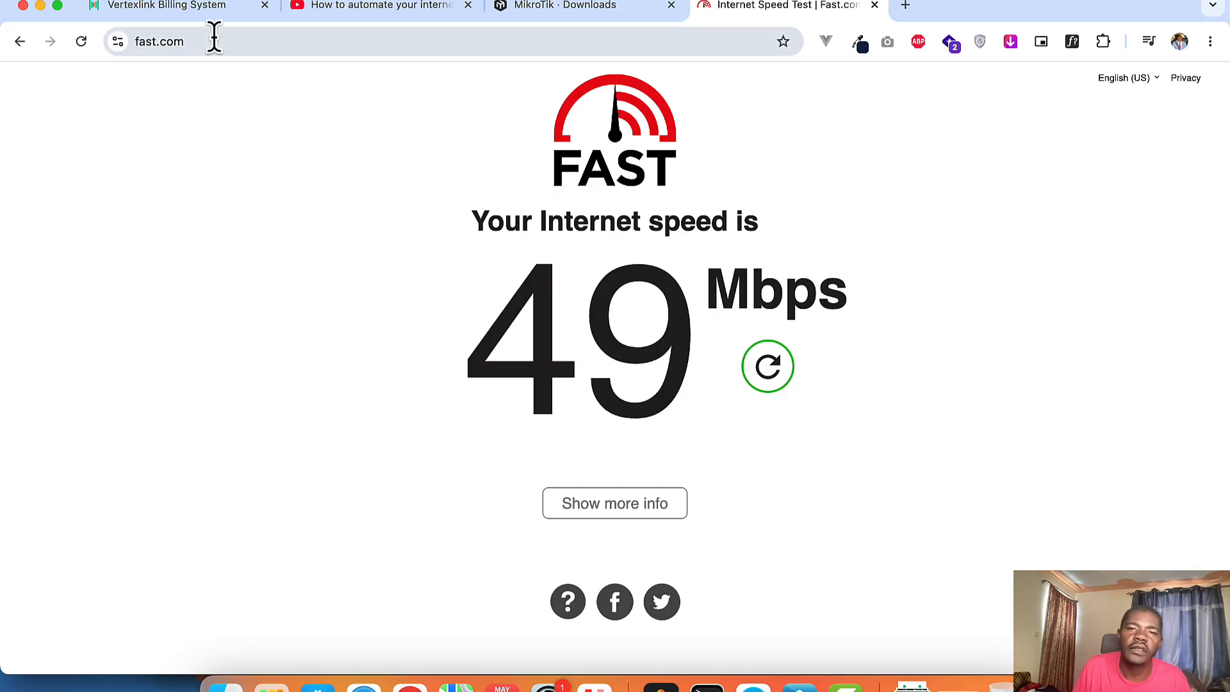
click(968, 0)
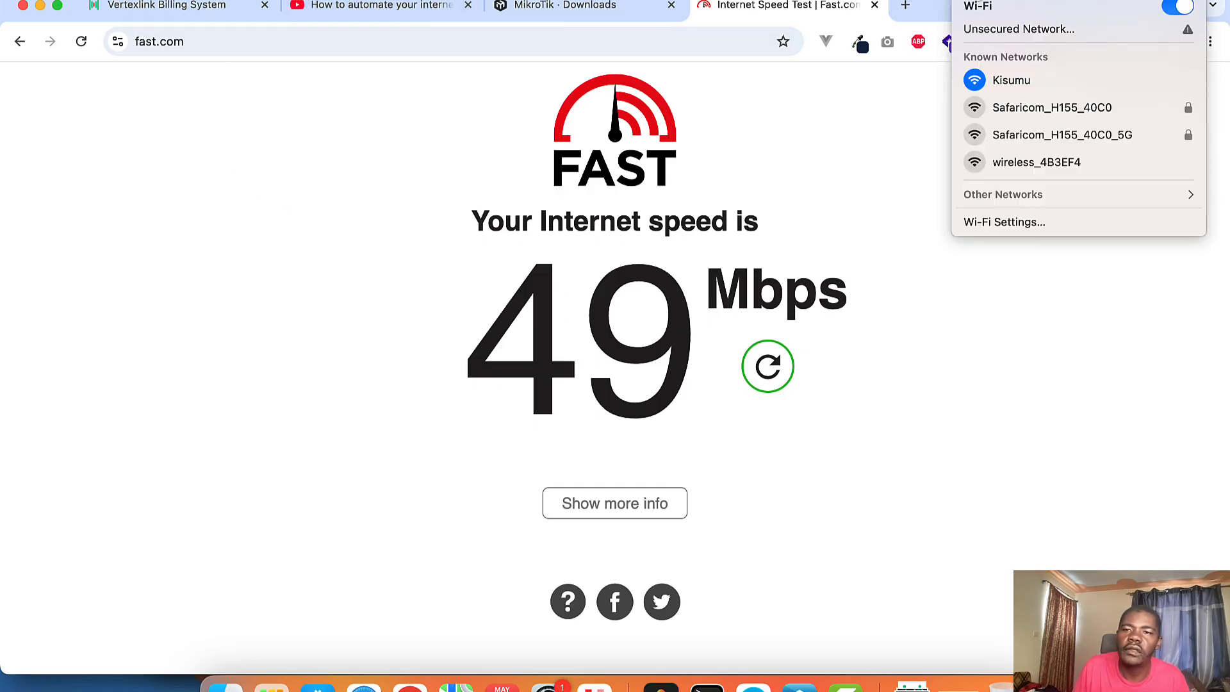
click(211, 80)
click(211, 45)
key(Return)
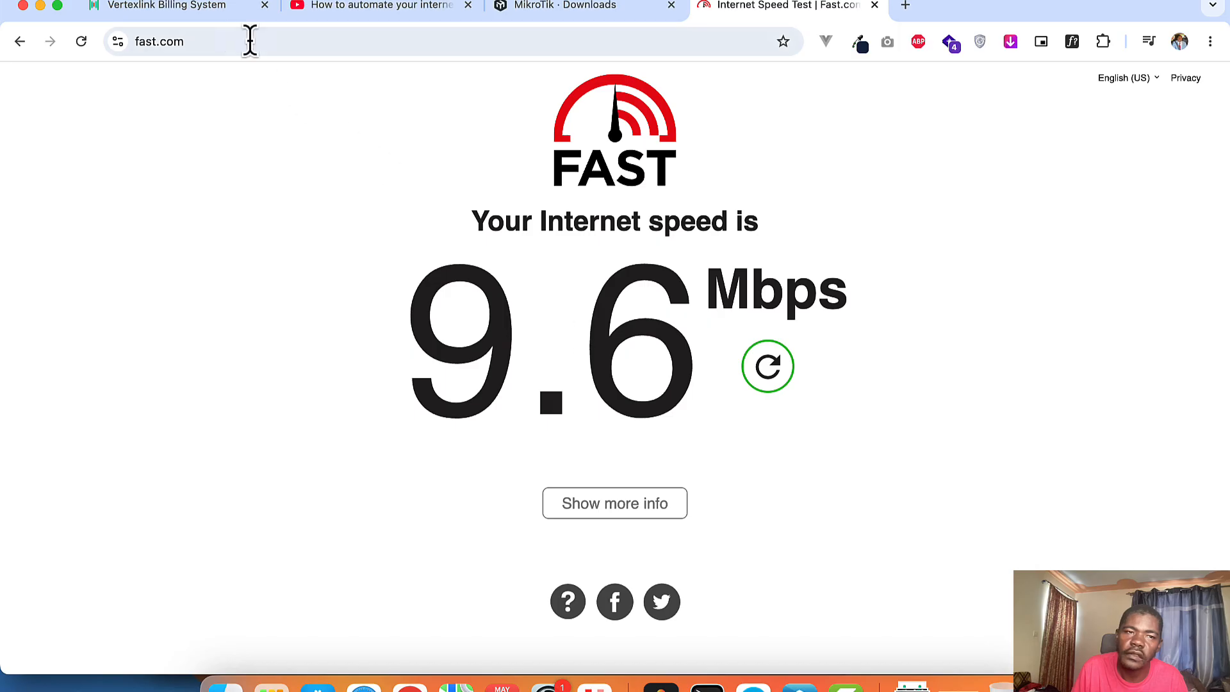
Step: On the Packages page, point out the package's 10M/10M speed
click(213, 11)
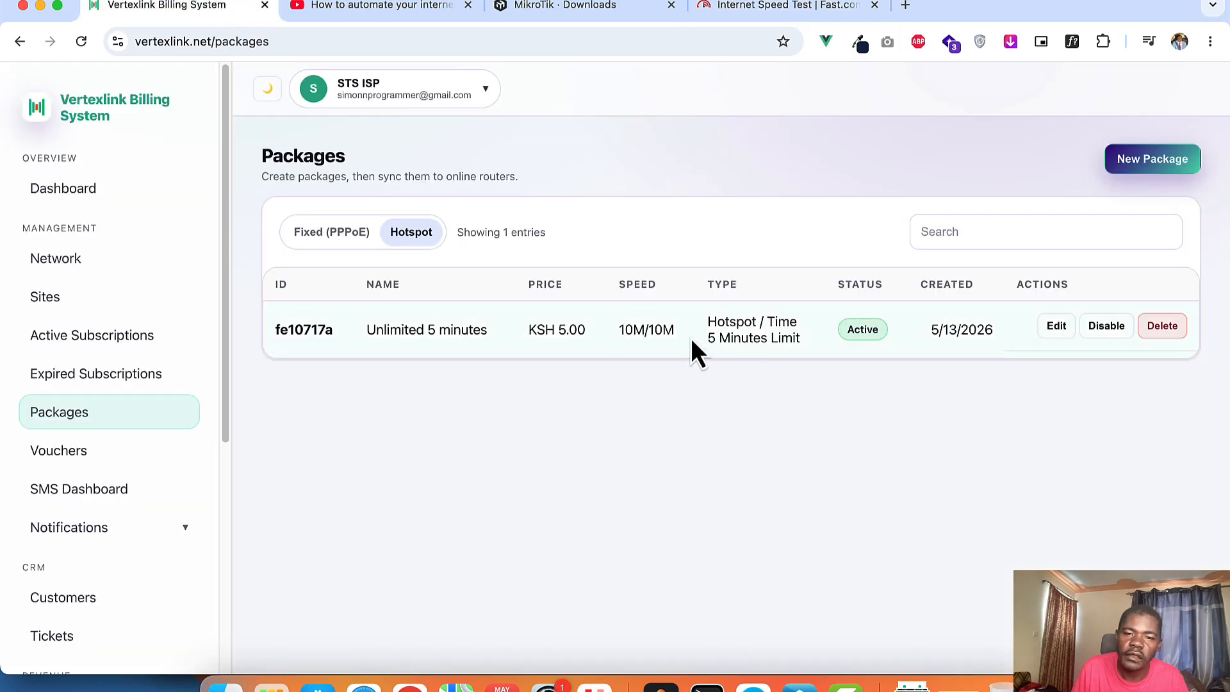
drag(622, 330, 678, 344)
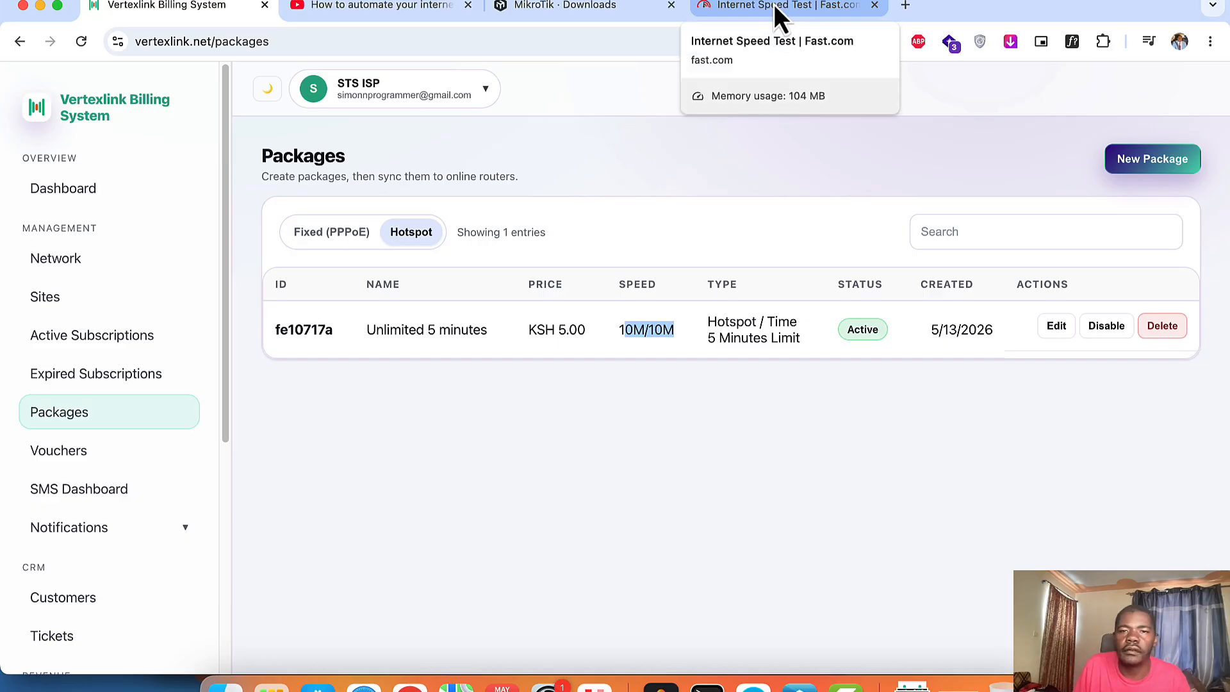
click(569, 445)
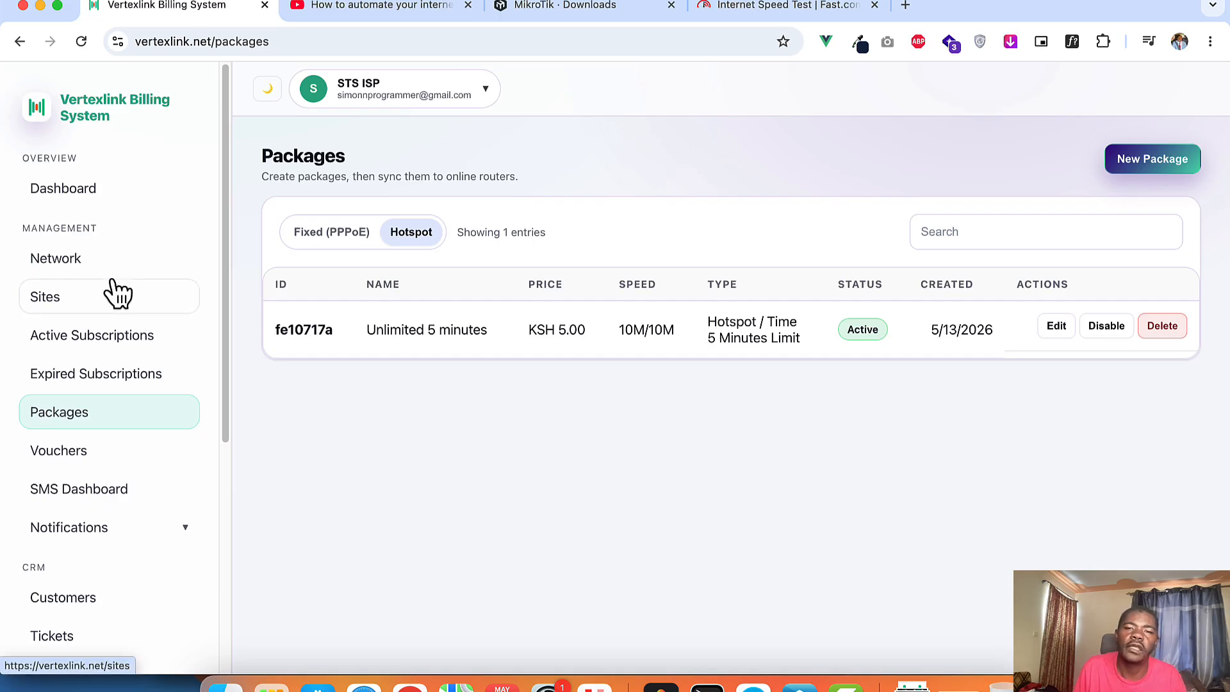
Step: Review the Dashboard: Ksh 5.00 revenue, 1 active session, 36.66 MB traffic and Recent Payments
click(57, 200)
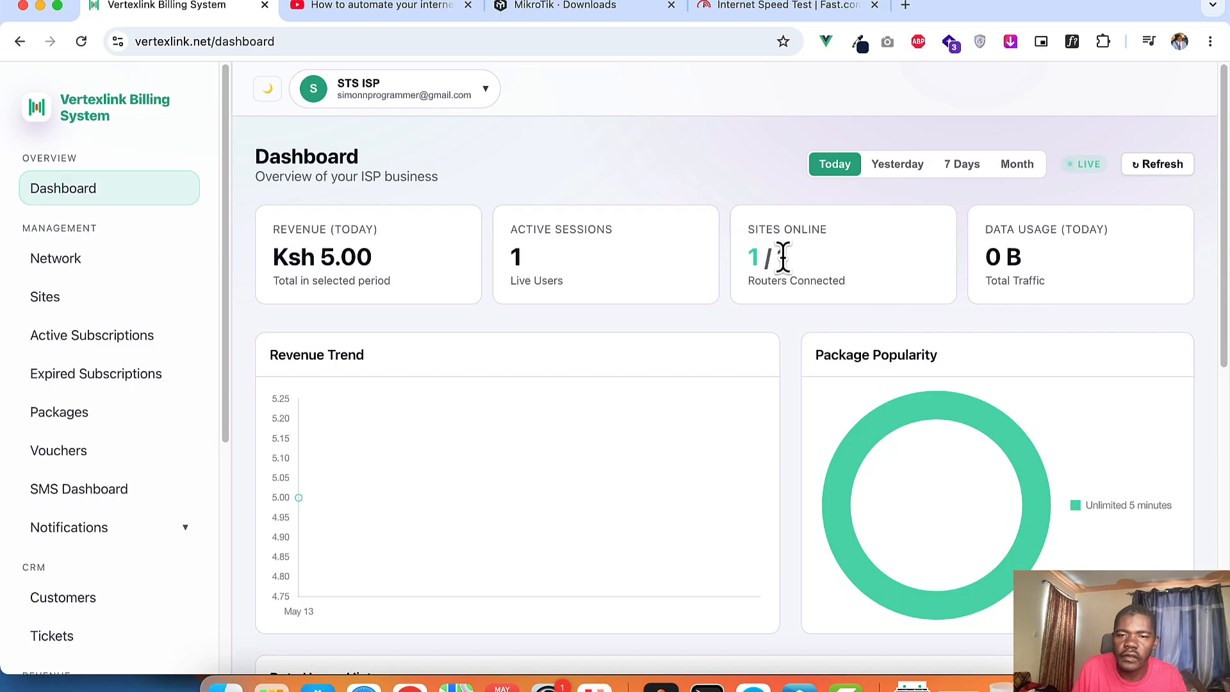
scroll(872, 267, down, 3)
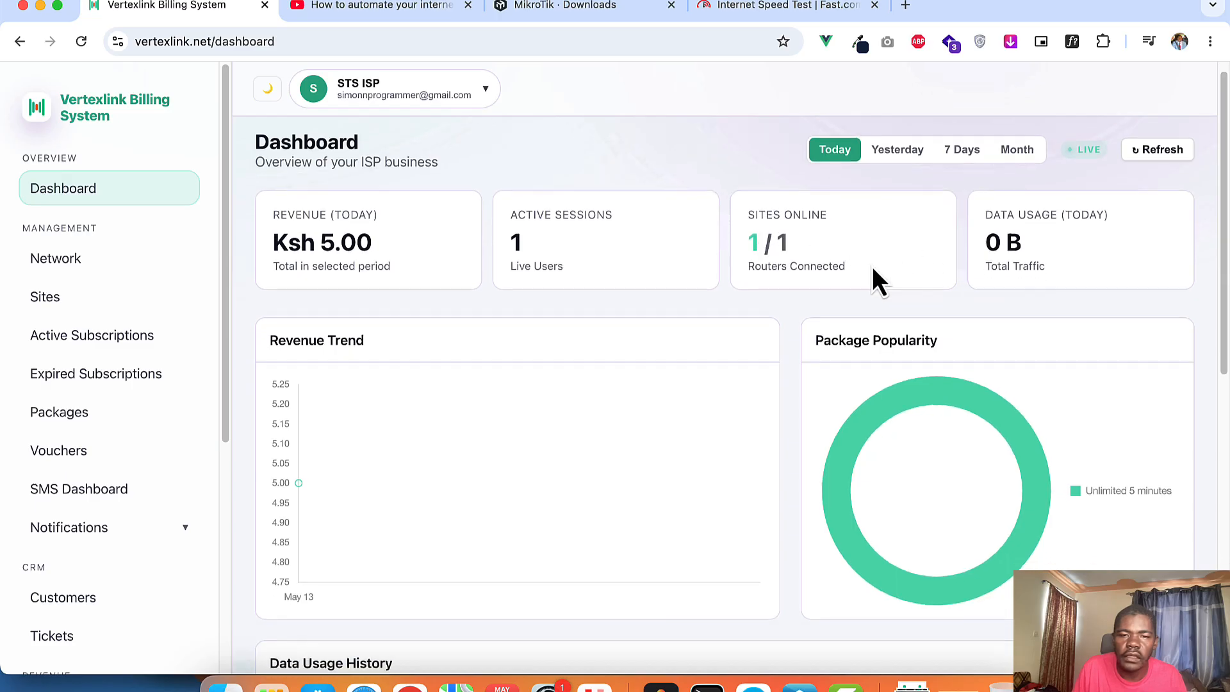
scroll(833, 275, up, 3)
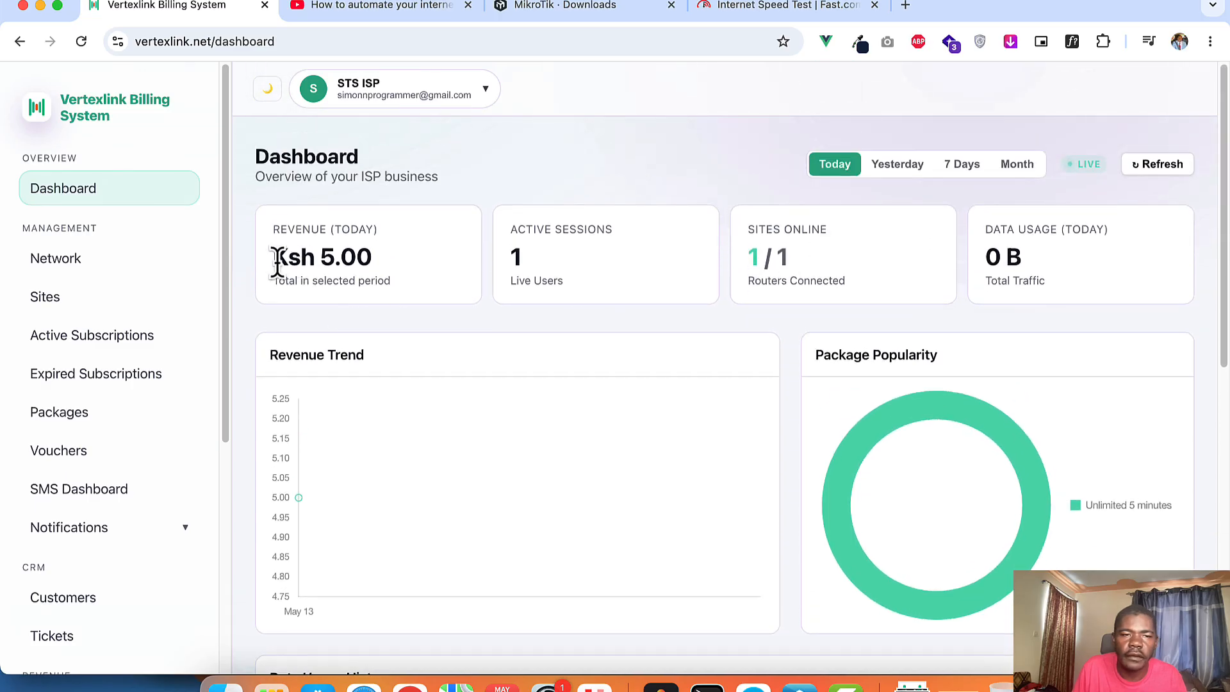
scroll(794, 324, down, 3)
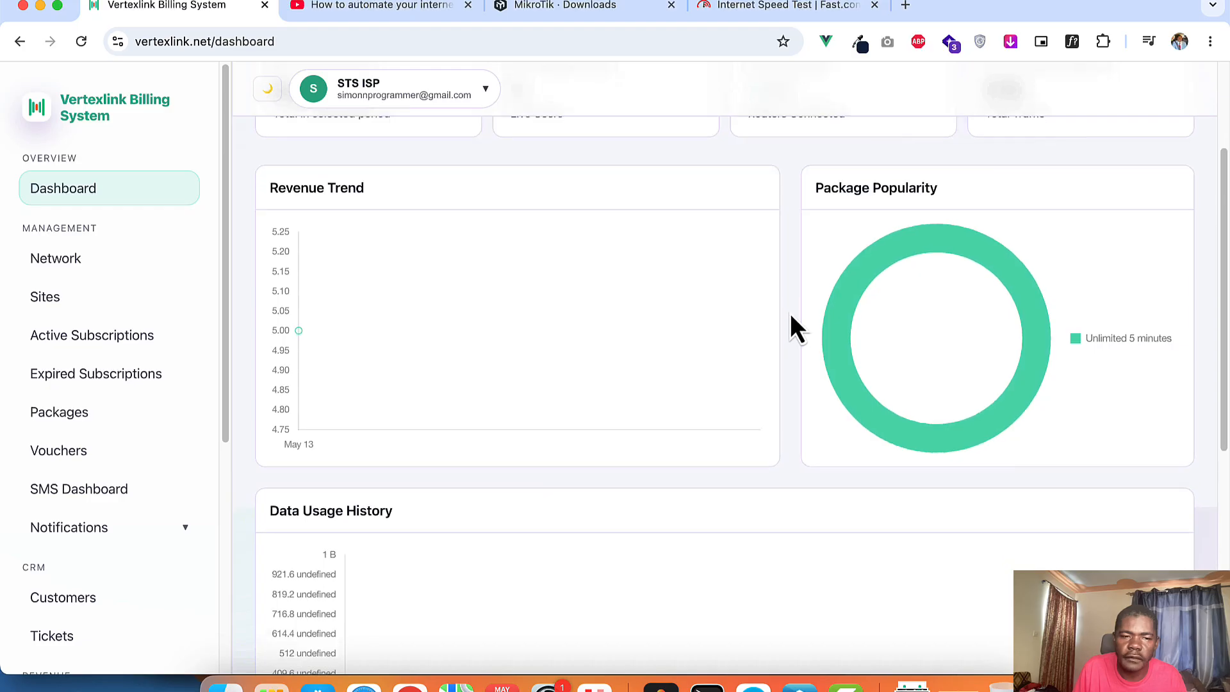
scroll(790, 316, down, 6)
scroll(718, 391, down, 1)
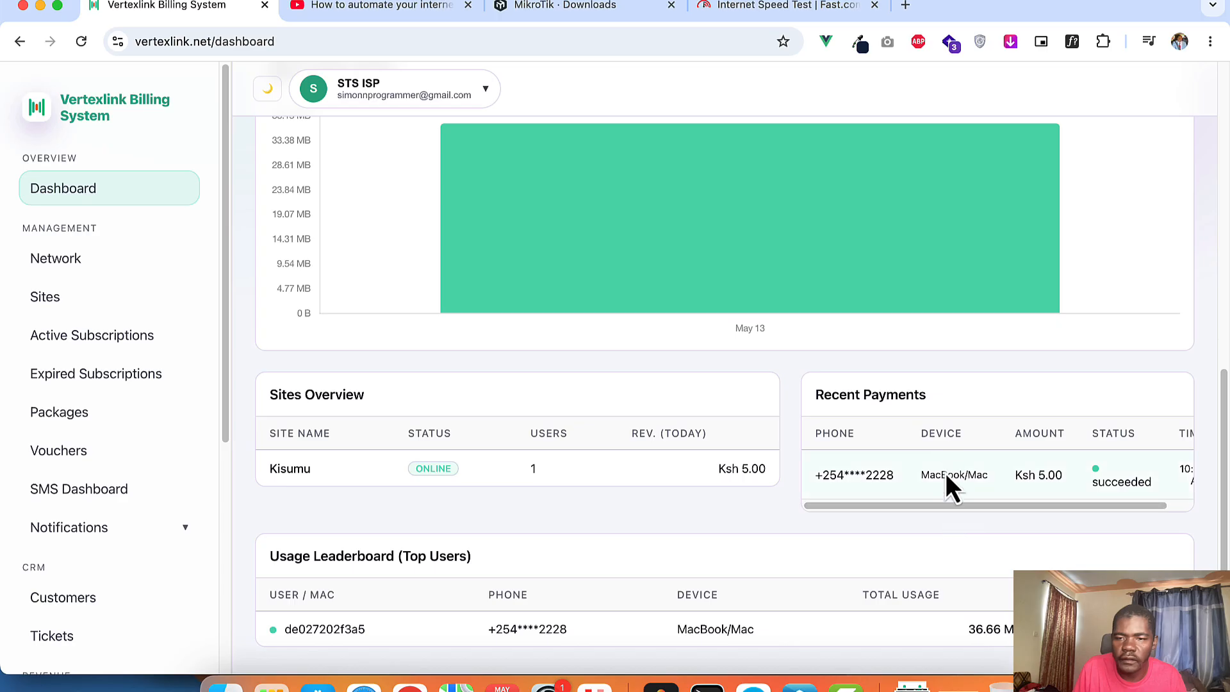
mouse_move(944, 503)
mouse_down()
mouse_move(1067, 503)
mouse_move(958, 506)
mouse_up()
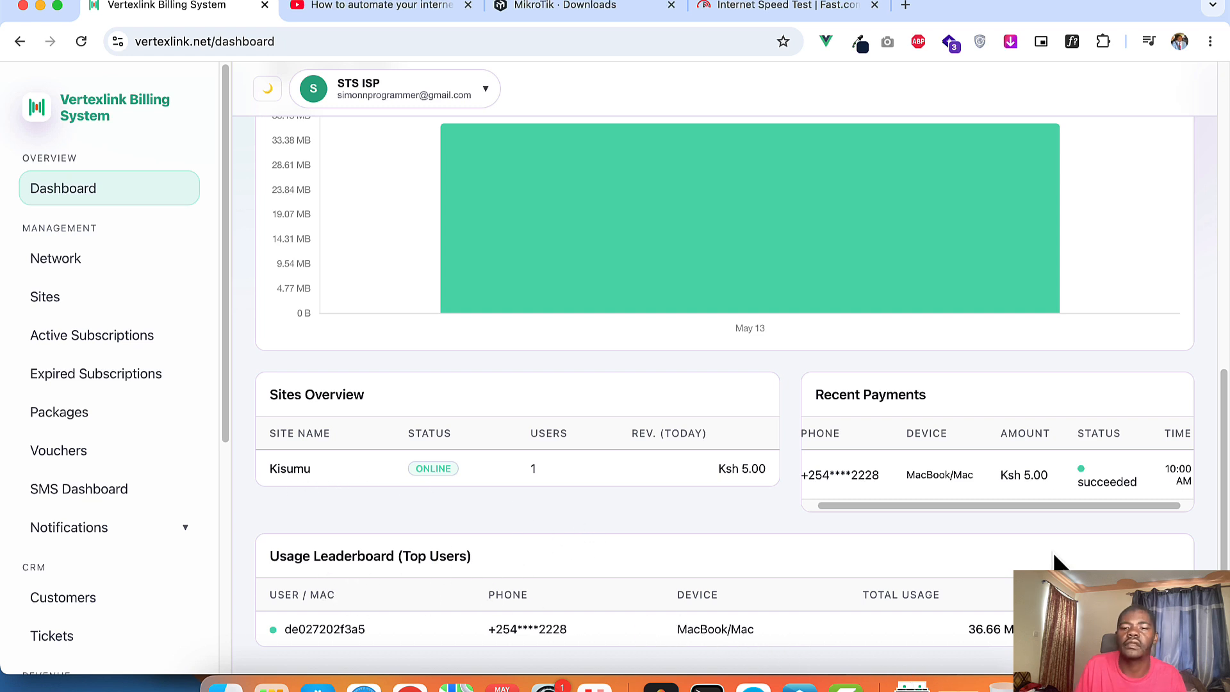
scroll(1052, 550, up, 1)
scroll(1075, 539, up, 10)
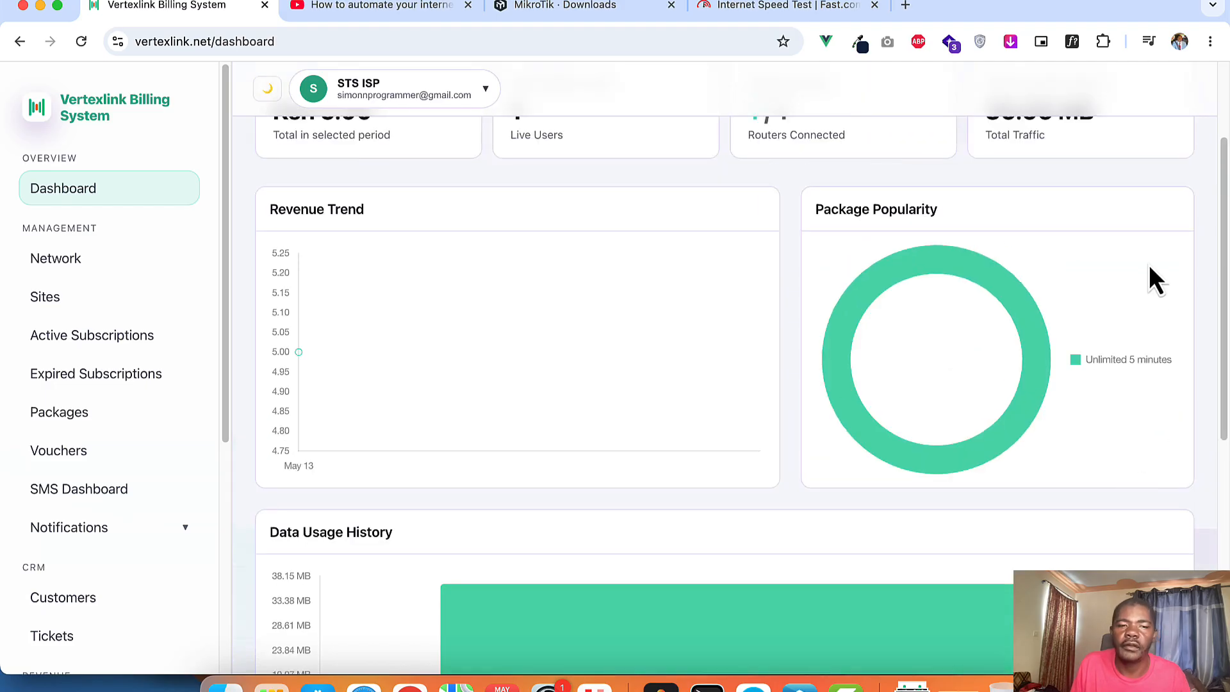
scroll(1145, 277, up, 3)
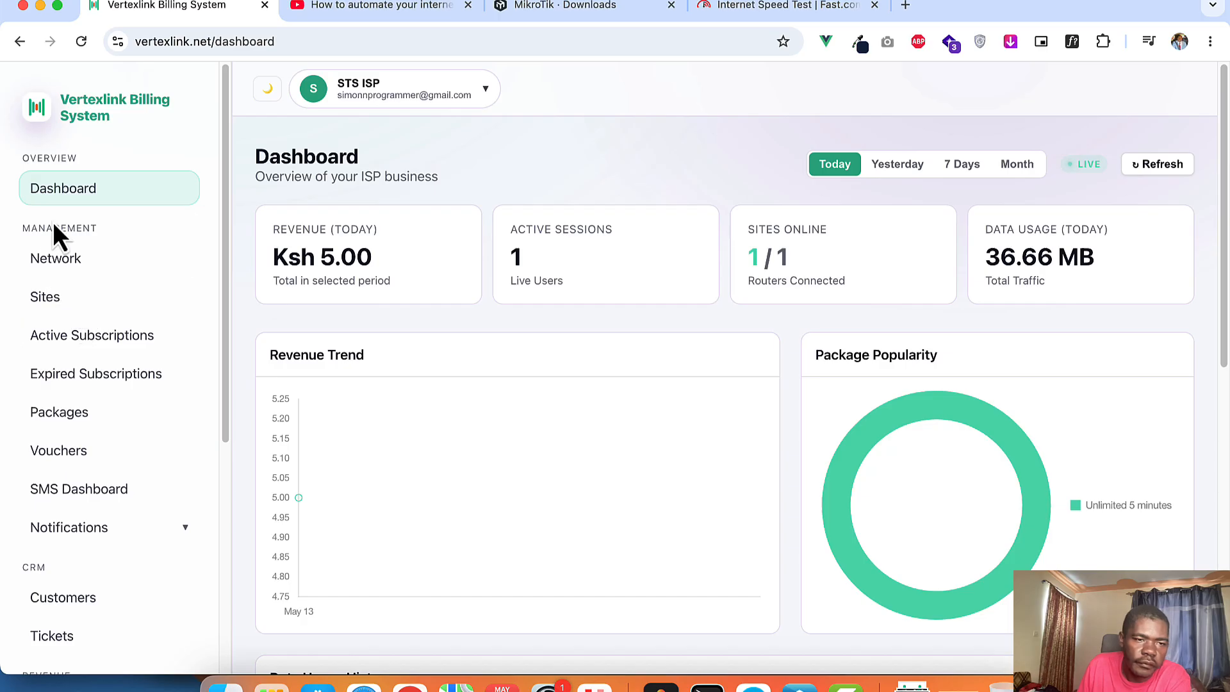
Step: Show Active Subscriptions with Unlimited 5 minutes at 36.66 MB used and 2m remaining
click(93, 339)
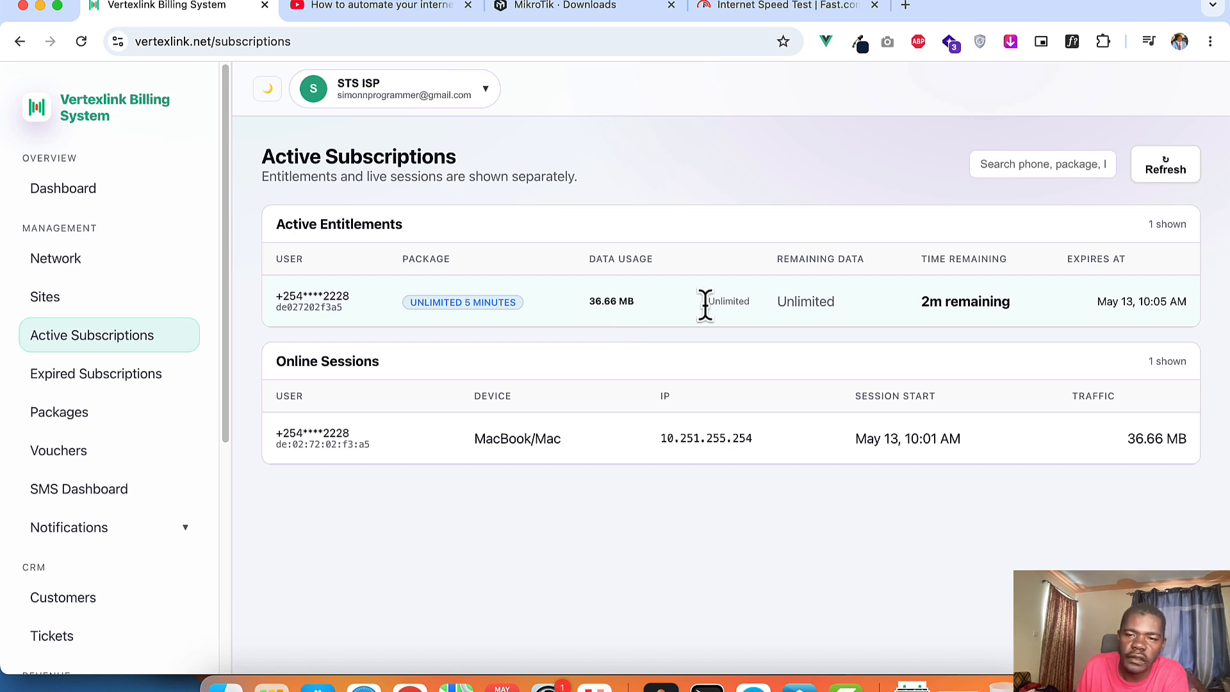
drag(706, 302, 742, 305)
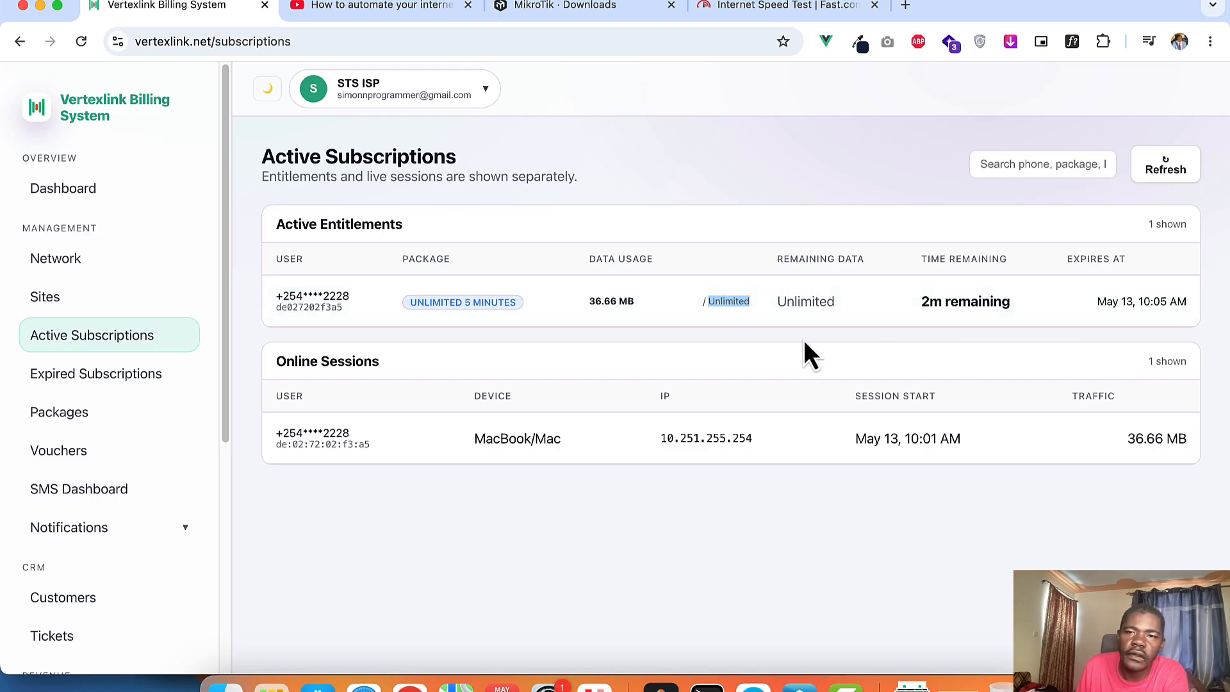
click(753, 160)
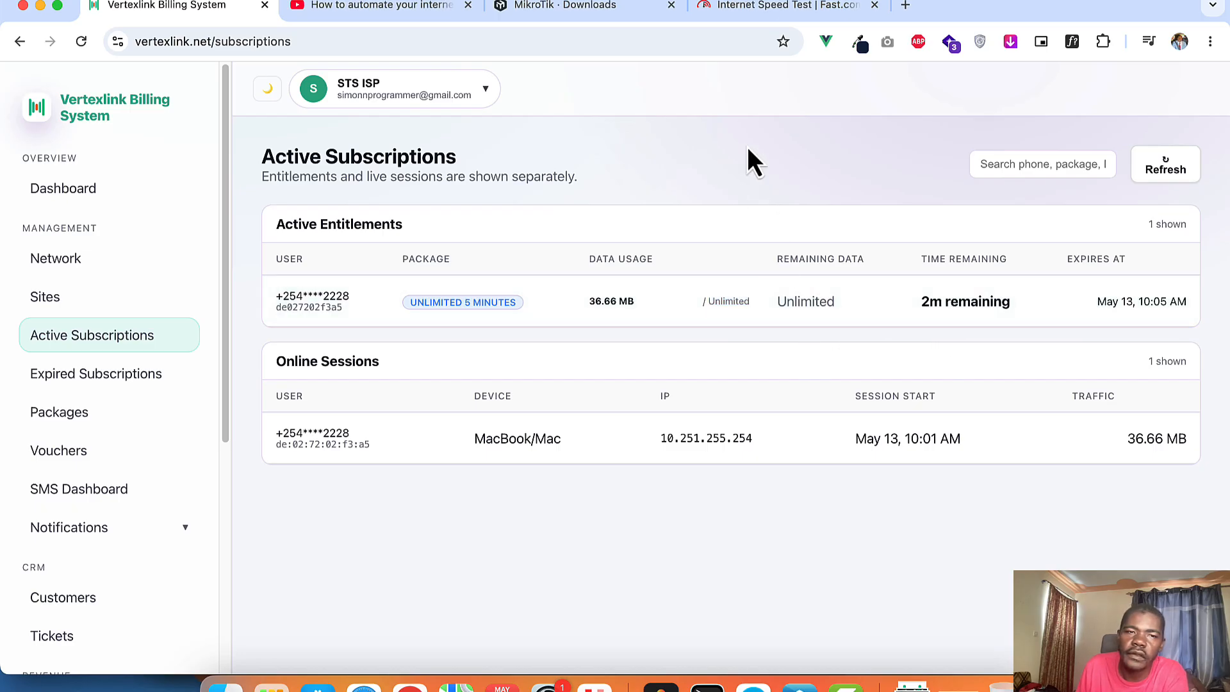
Step: Play the hardware configuration video, then check Active Subscriptions: 38.04 MB used, 1m remaining
click(389, 10)
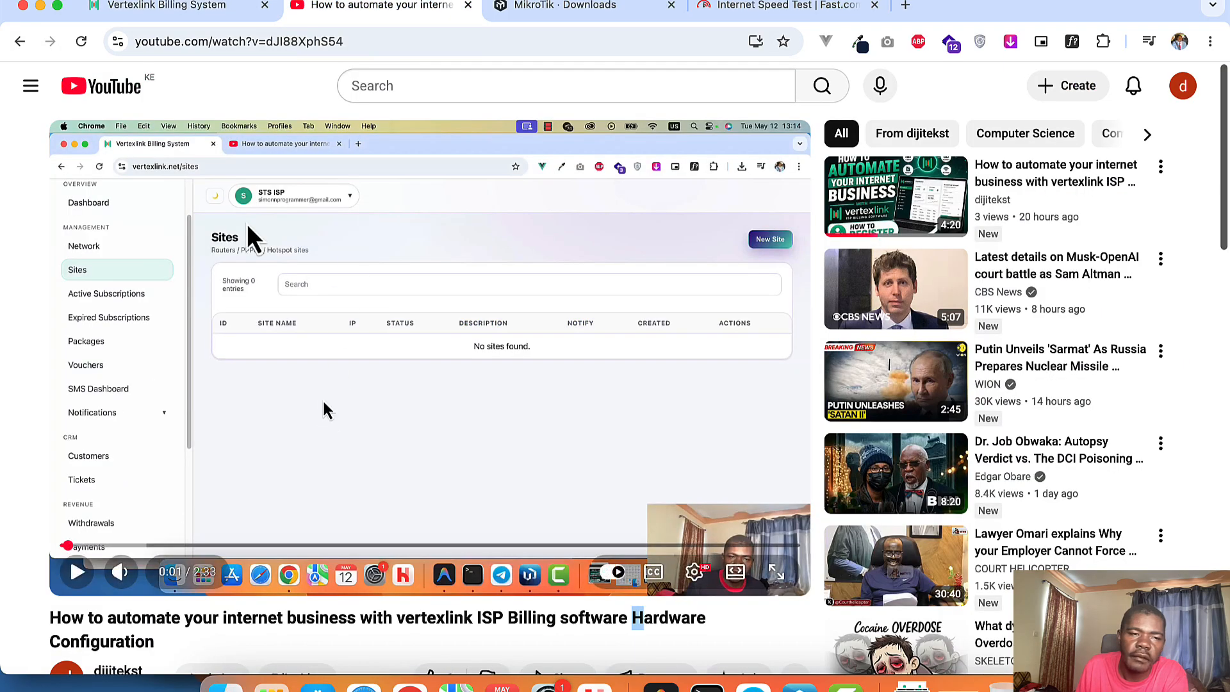
mouse_move(136, 449)
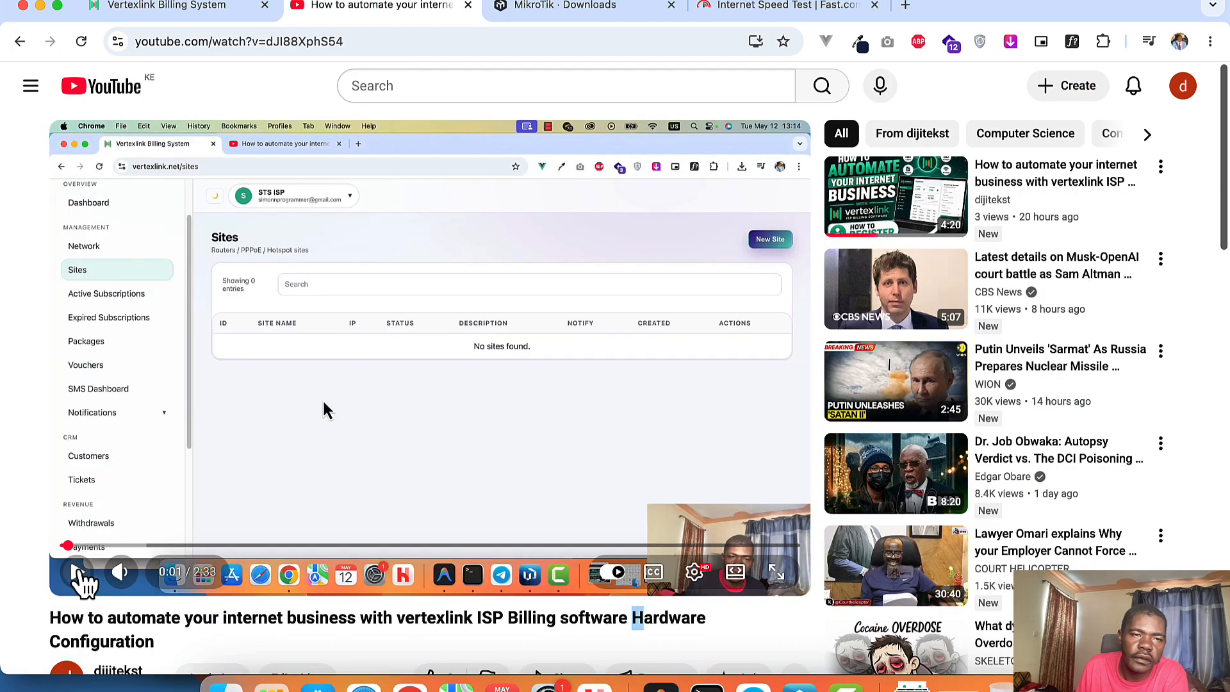
click(78, 570)
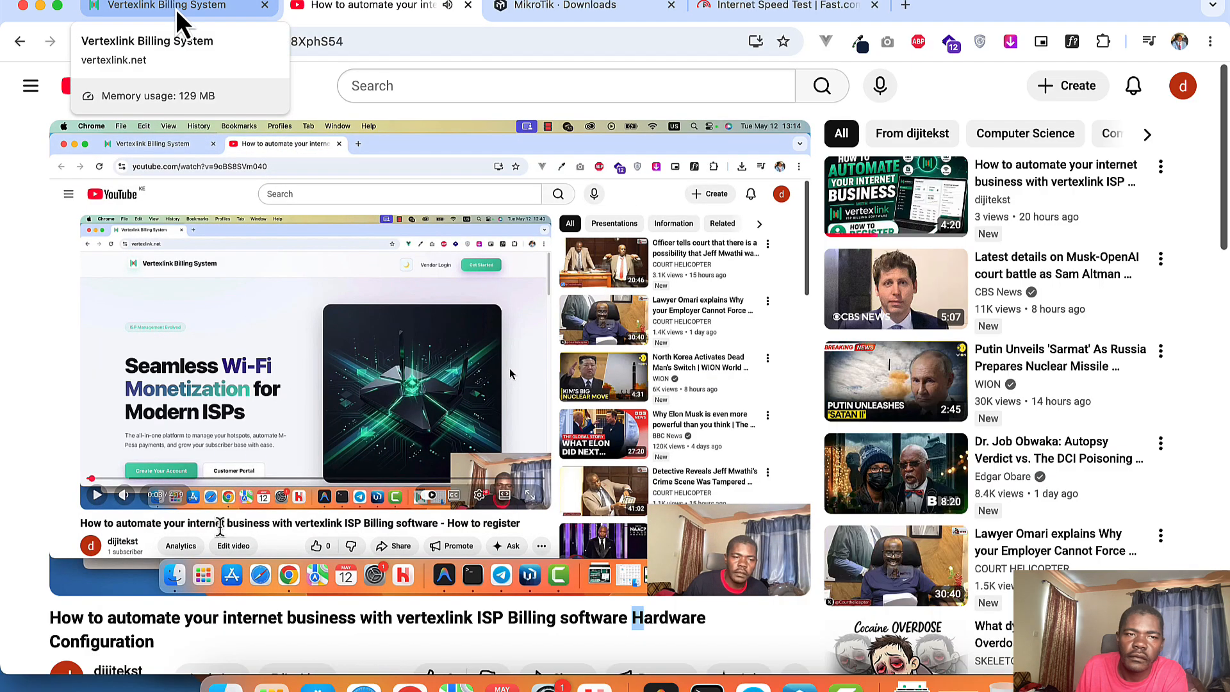
click(177, 9)
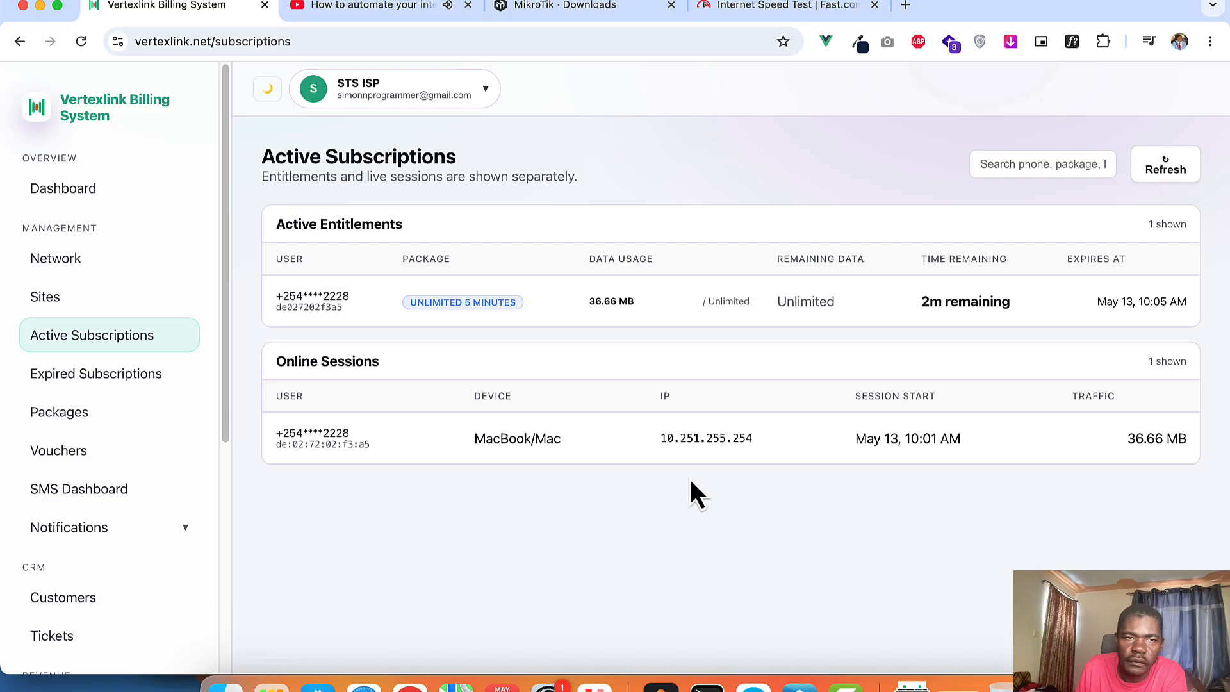
click(353, 9)
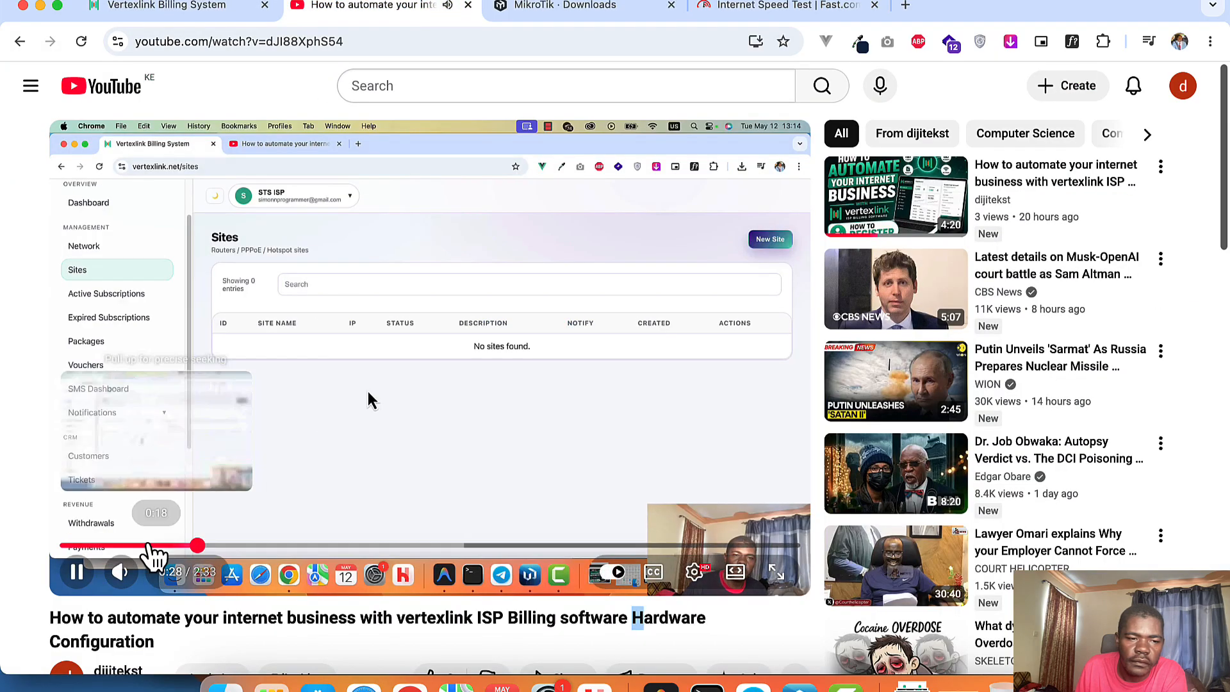
click(152, 6)
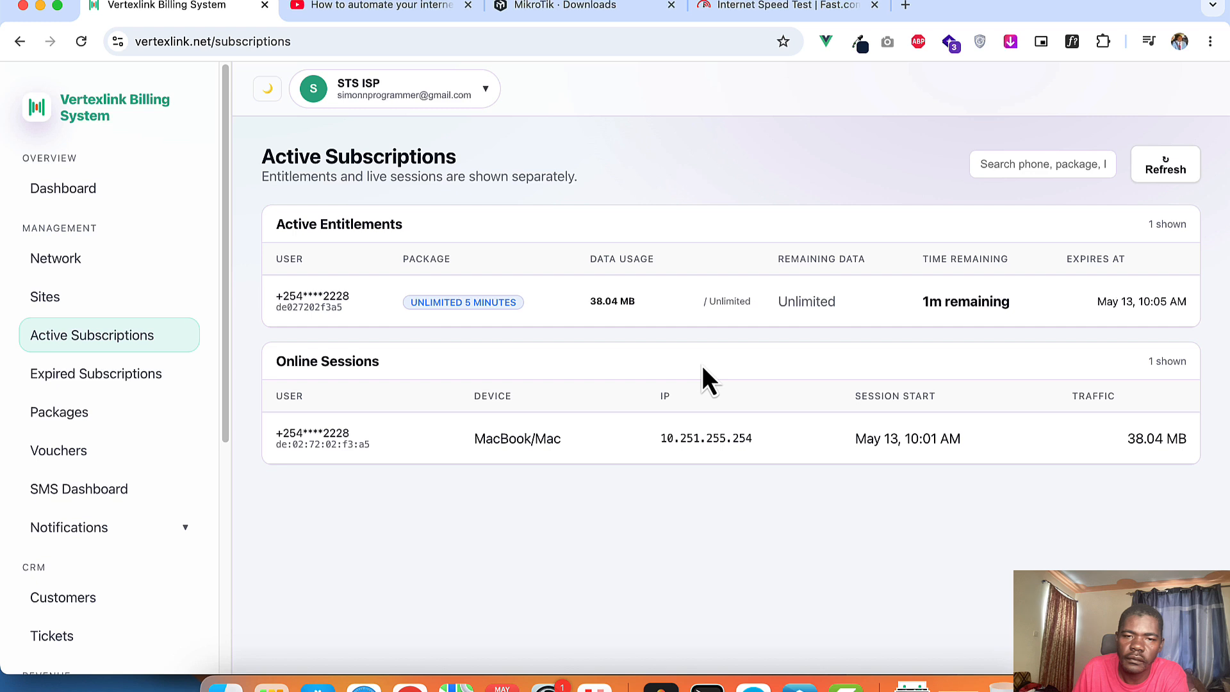
Step: Browse the Expired Subscriptions, Packages, Sites and Active Subscriptions pages
click(121, 378)
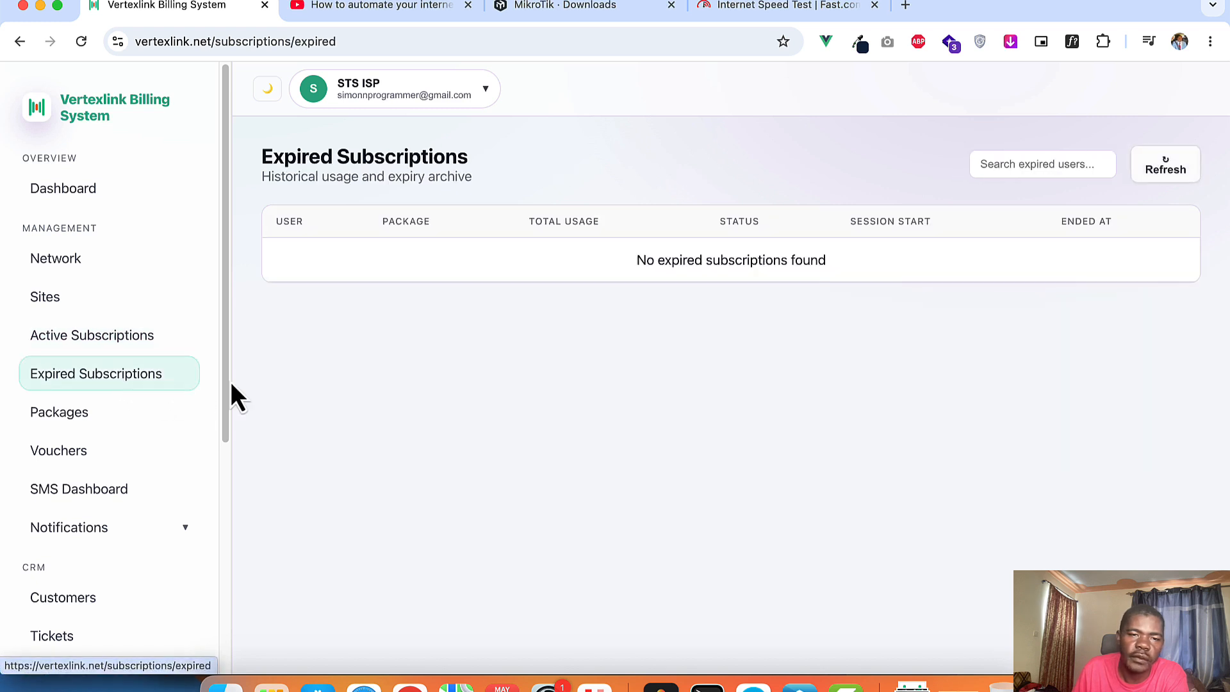
click(103, 417)
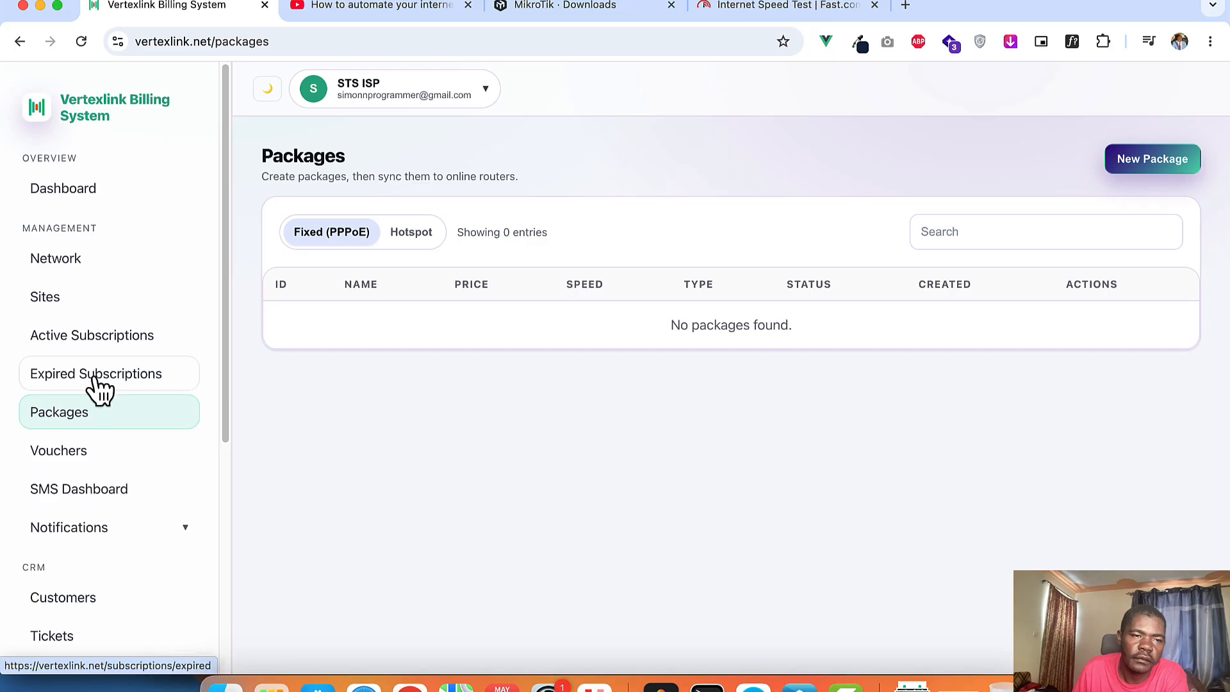
click(70, 312)
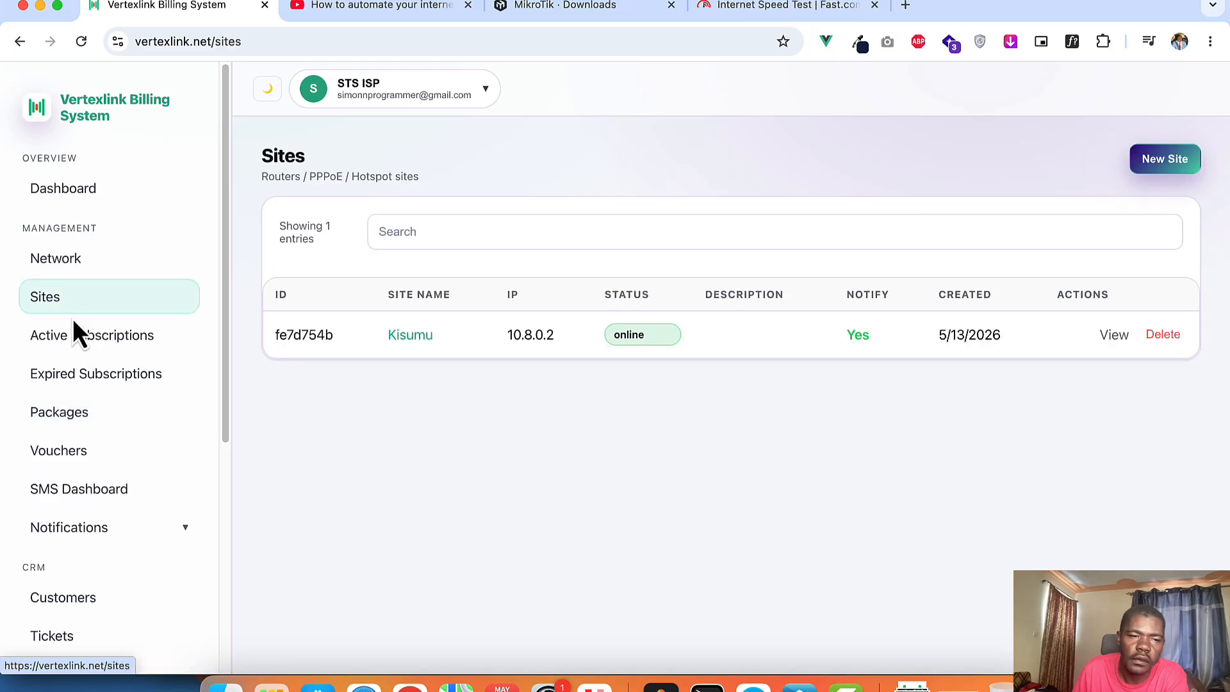
click(78, 341)
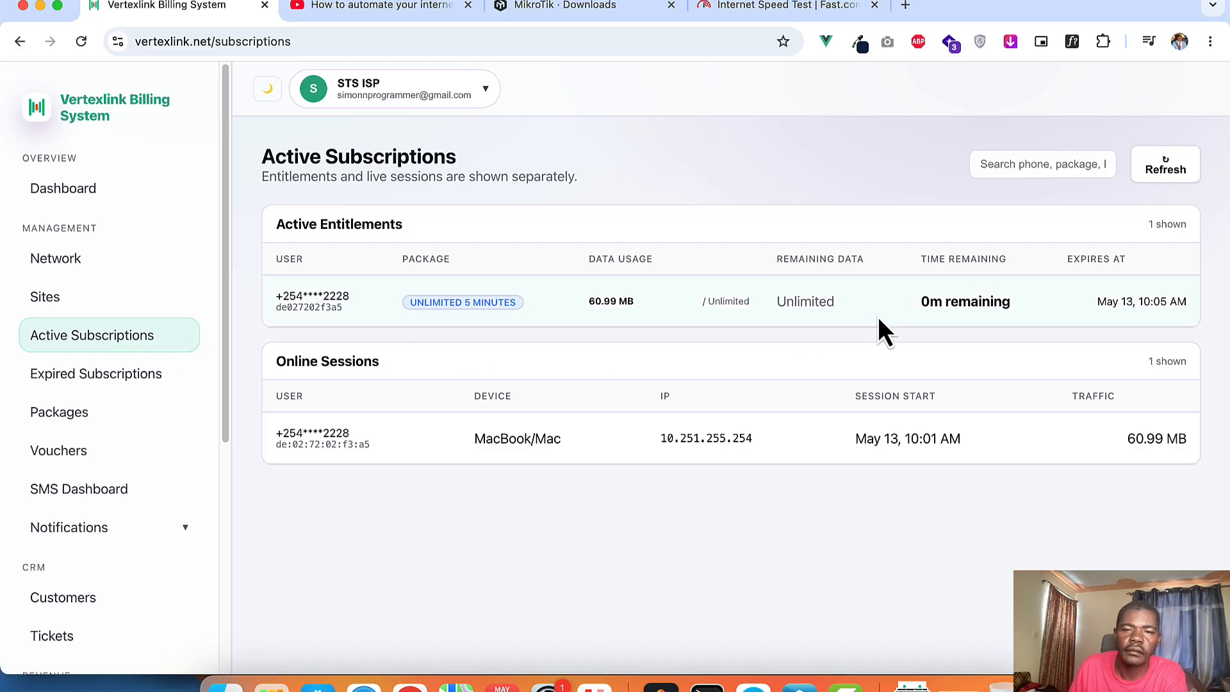
Step: Load youtube.com in a new browser tab
click(905, 5)
text(youtube.com)
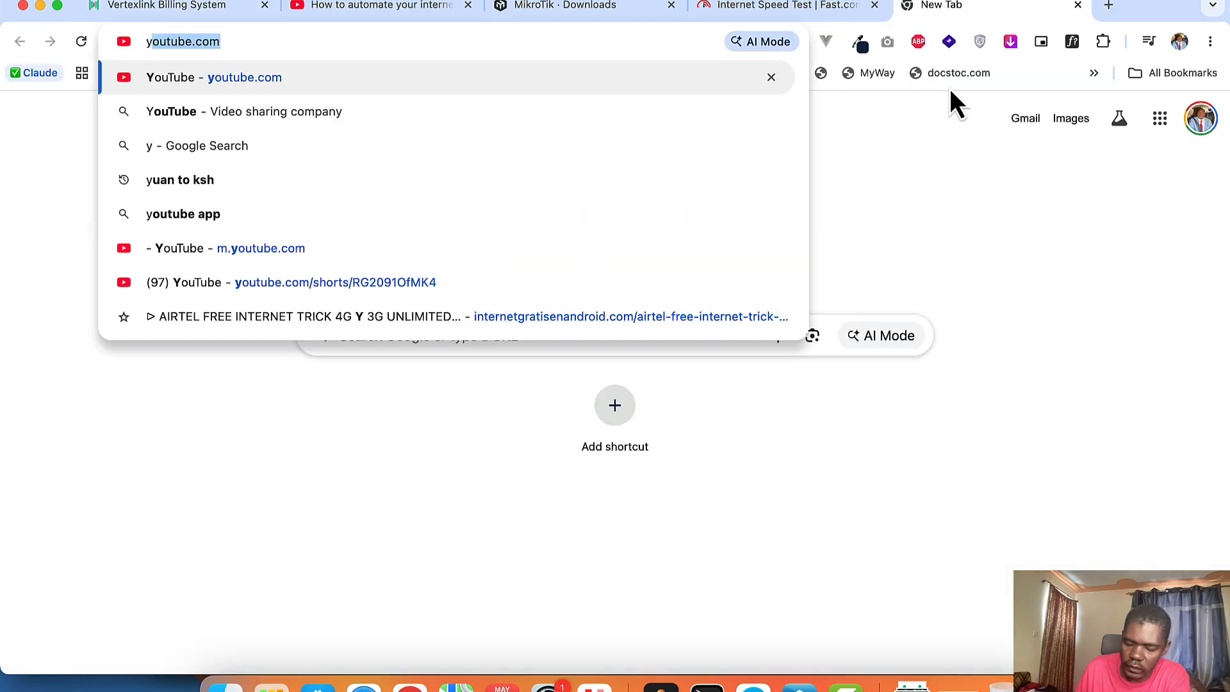
key(Return)
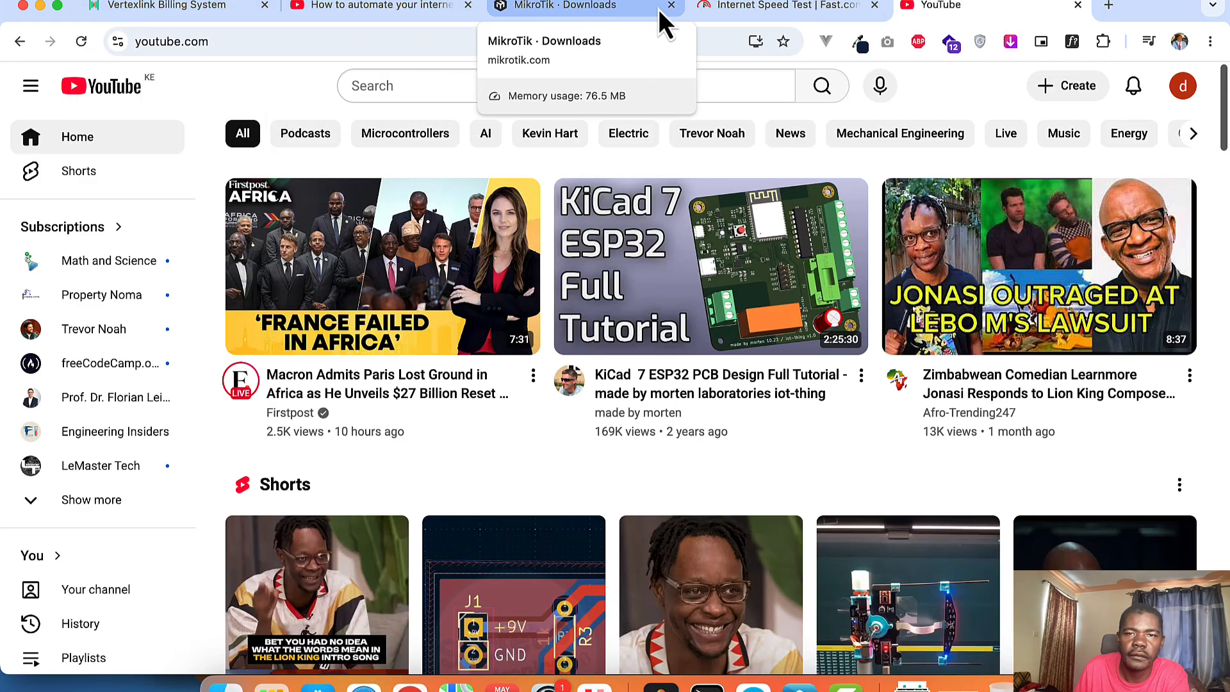
Step: Recheck subscriptions: Expired still empty, Active shows 67.13 MB used with 0m remaining
click(183, 6)
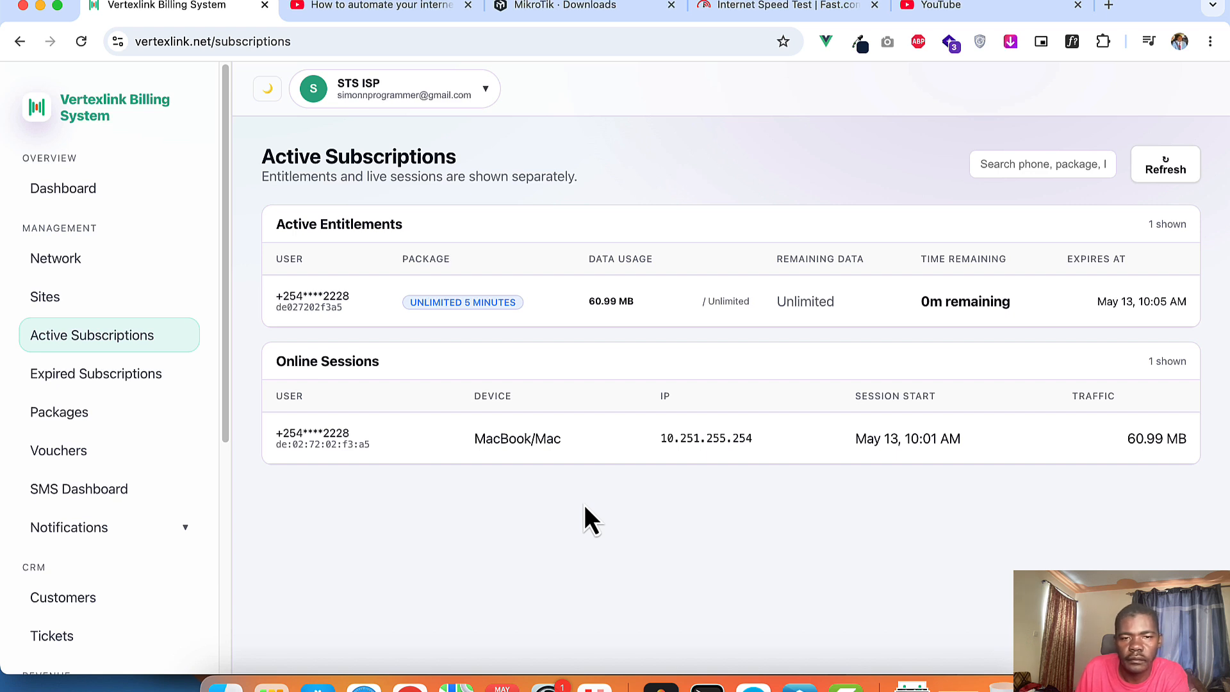
click(130, 382)
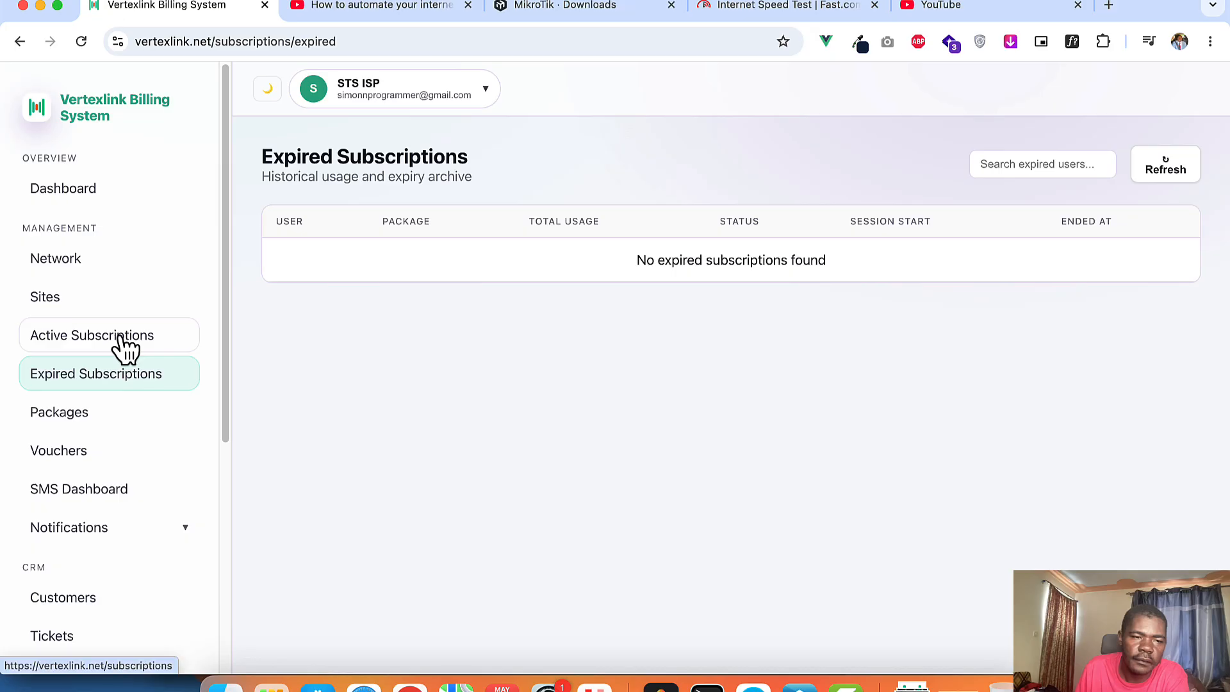
click(126, 348)
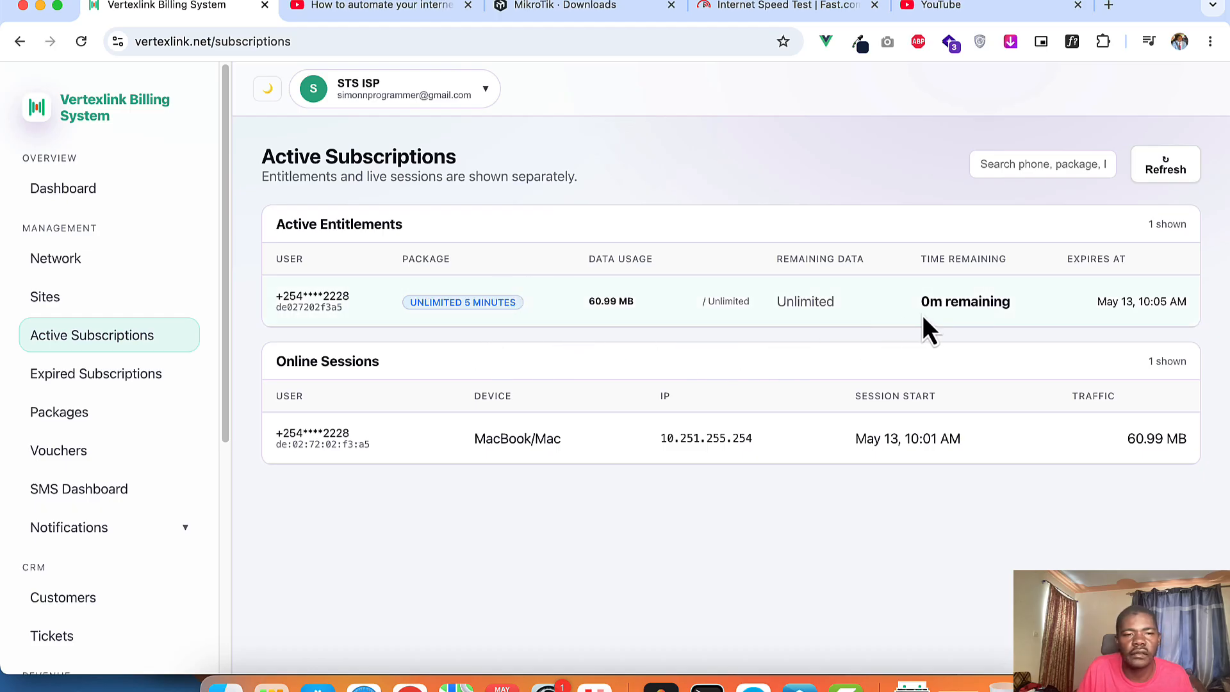
click(90, 379)
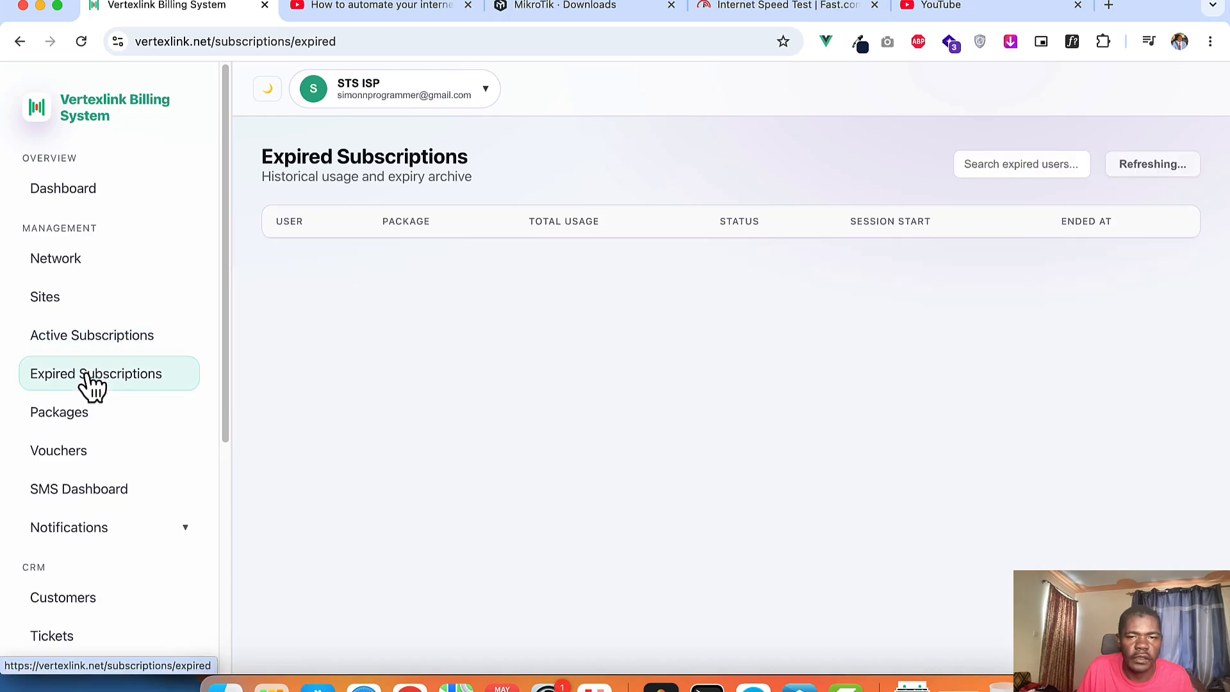
click(96, 351)
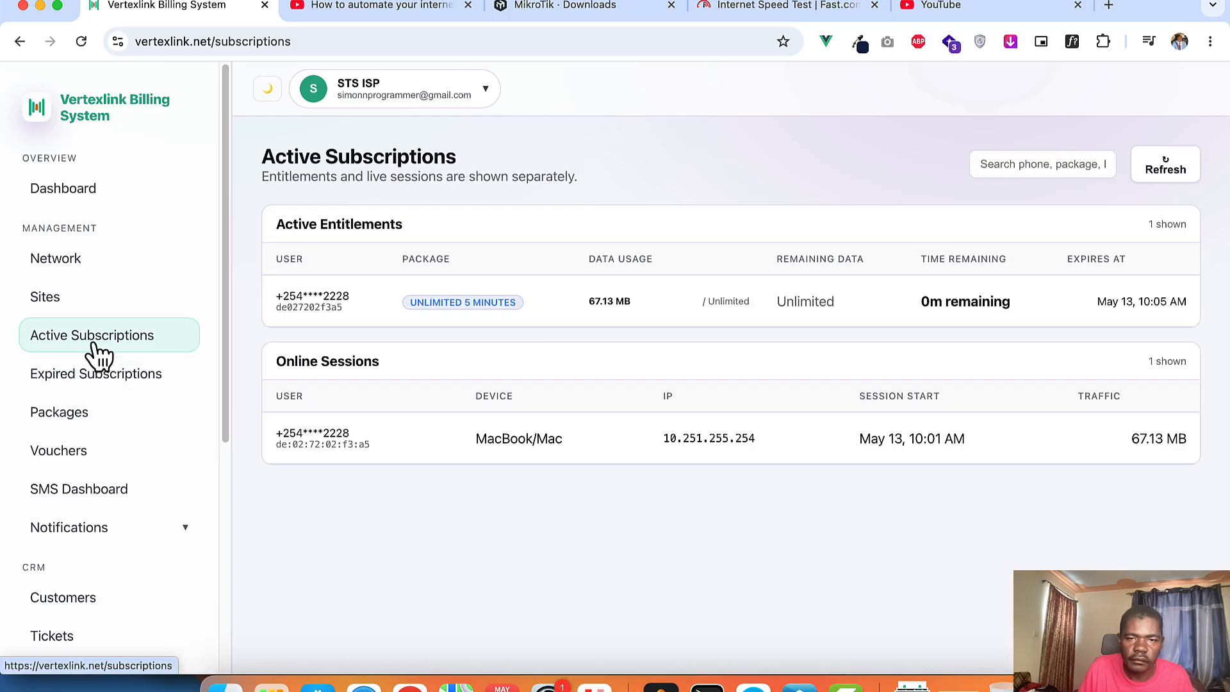
Step: Refresh the YouTube home feed, check the Wi-Fi menu, and return to the billing system
click(957, 5)
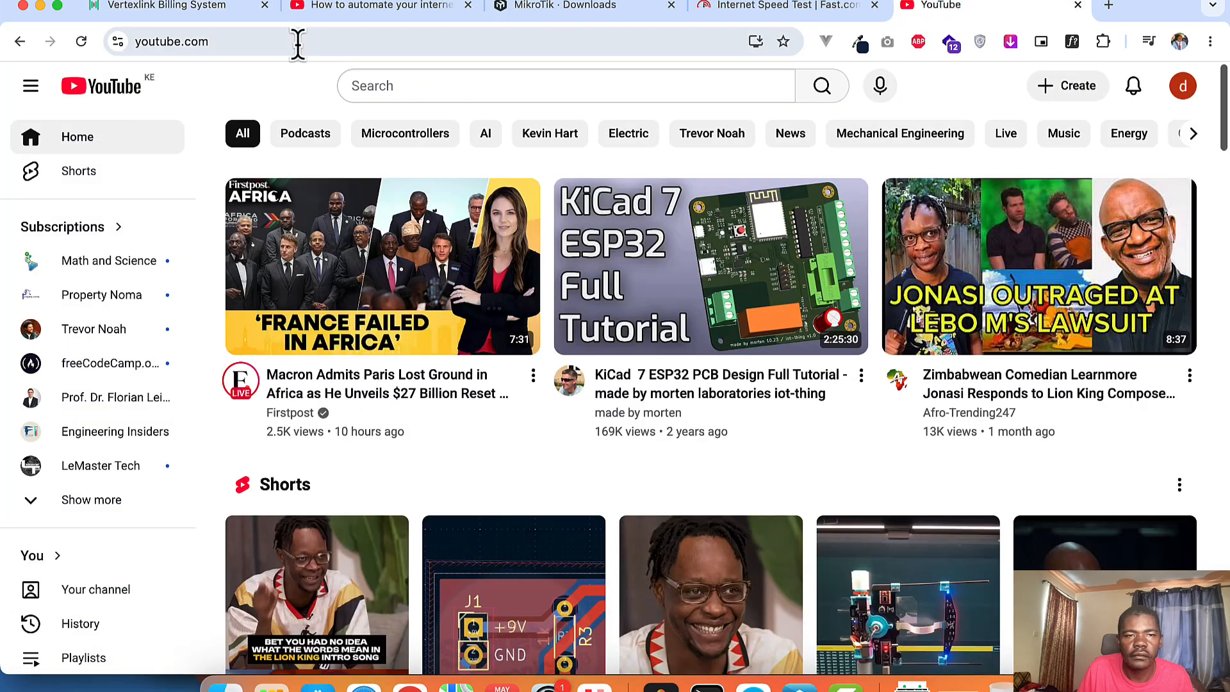
click(110, 86)
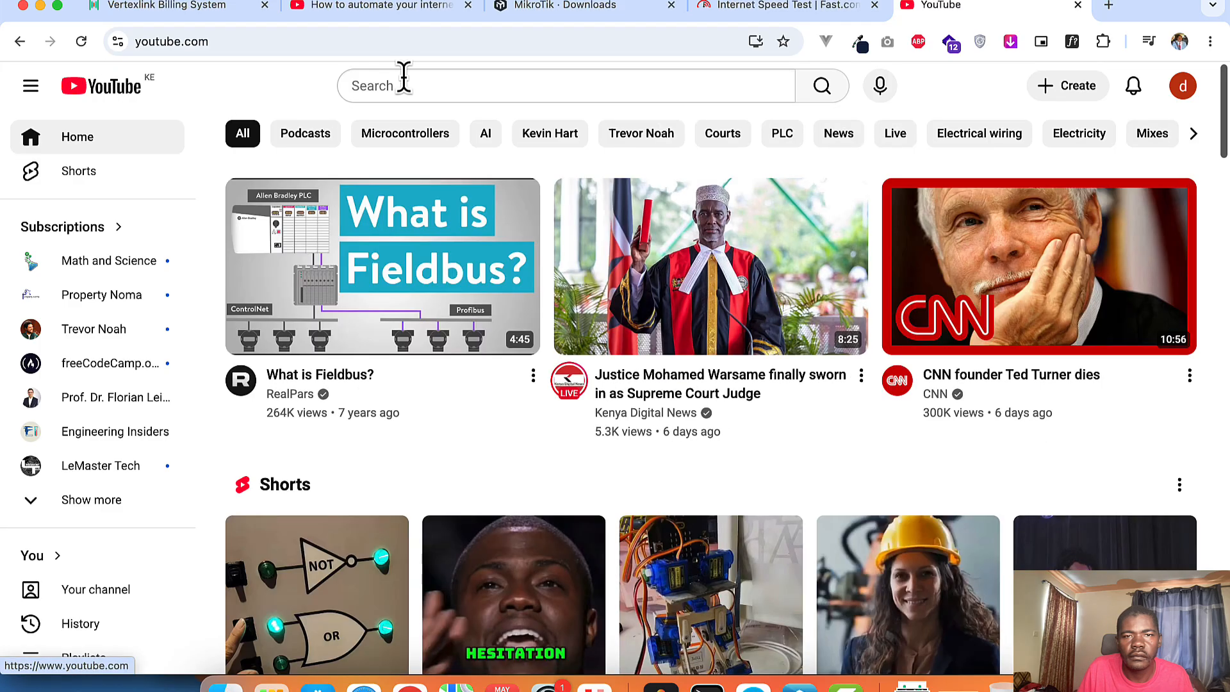
click(982, 2)
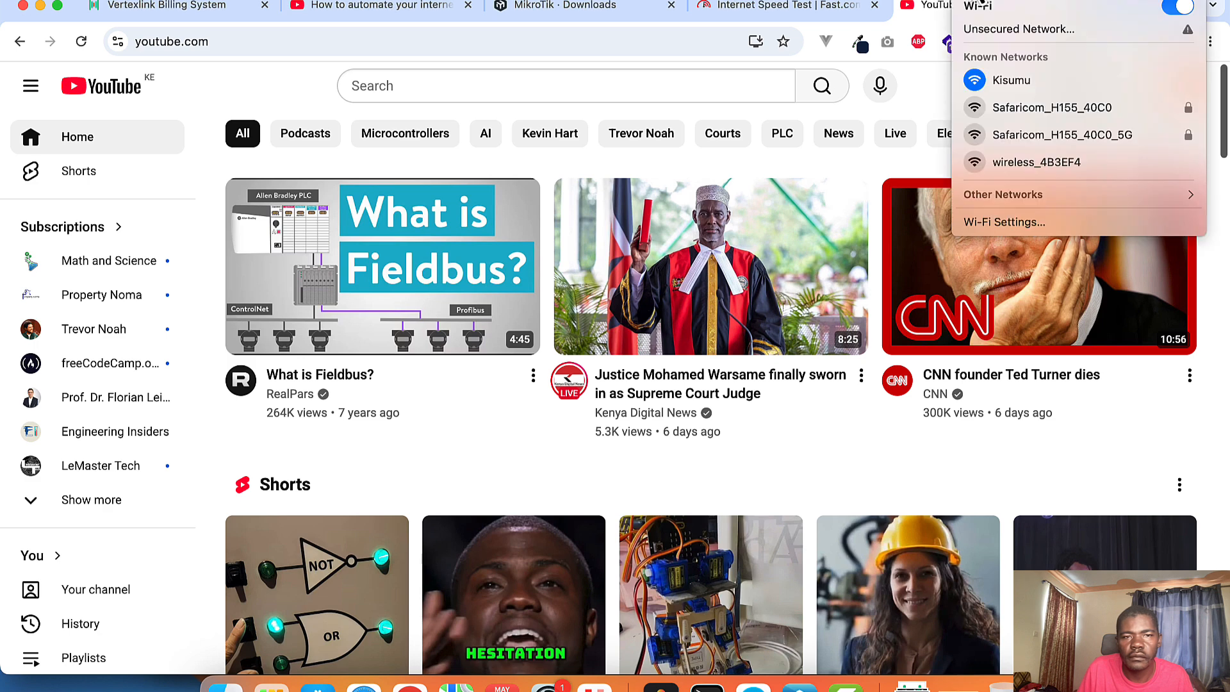
click(979, 1)
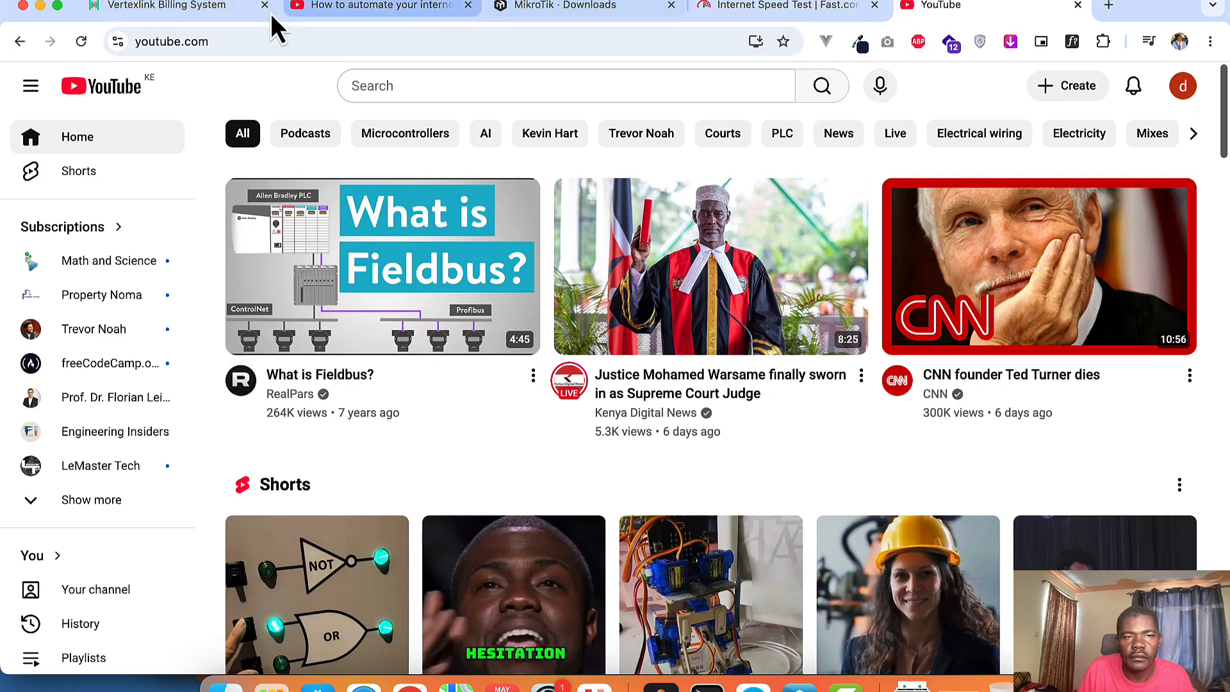
click(185, 6)
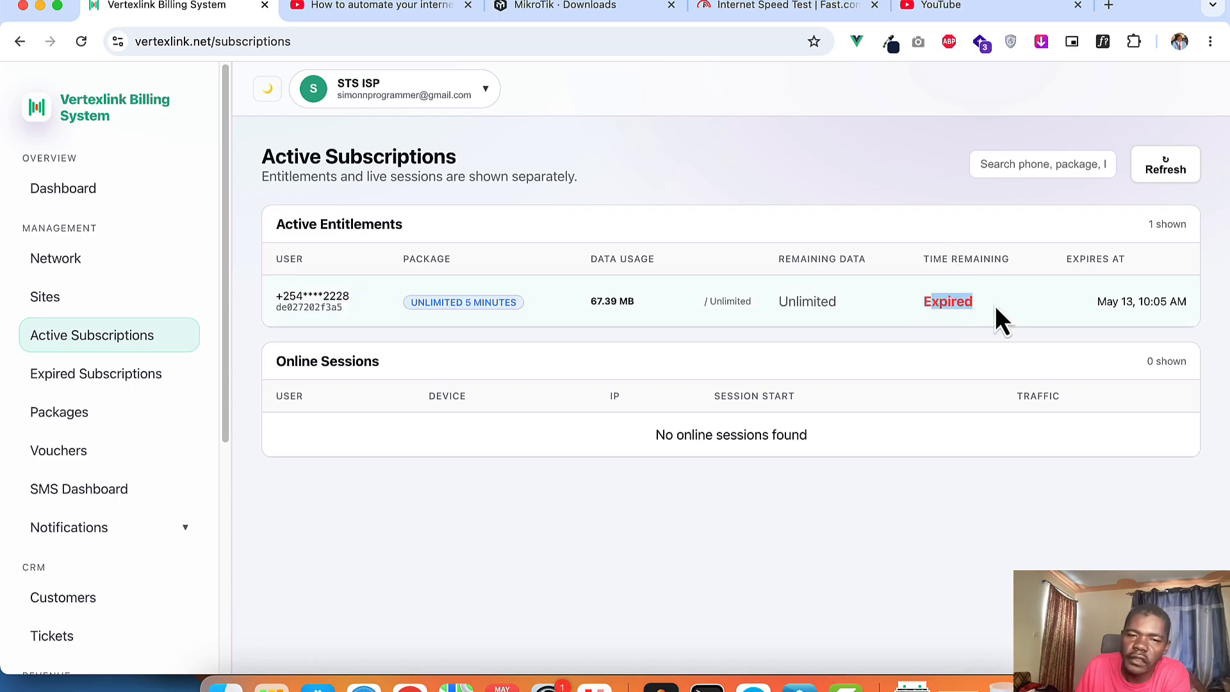
Step: Check that the session is listed under Expired Subscriptions and that YouTube reports no internet connection
click(116, 382)
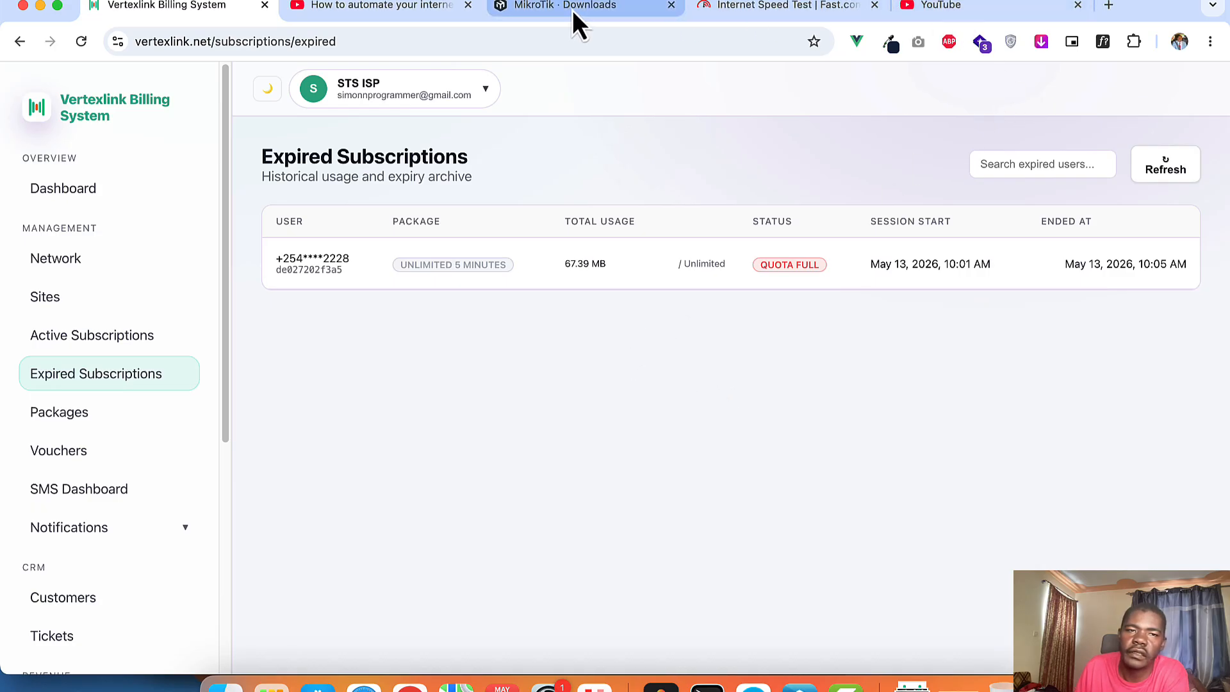
click(70, 343)
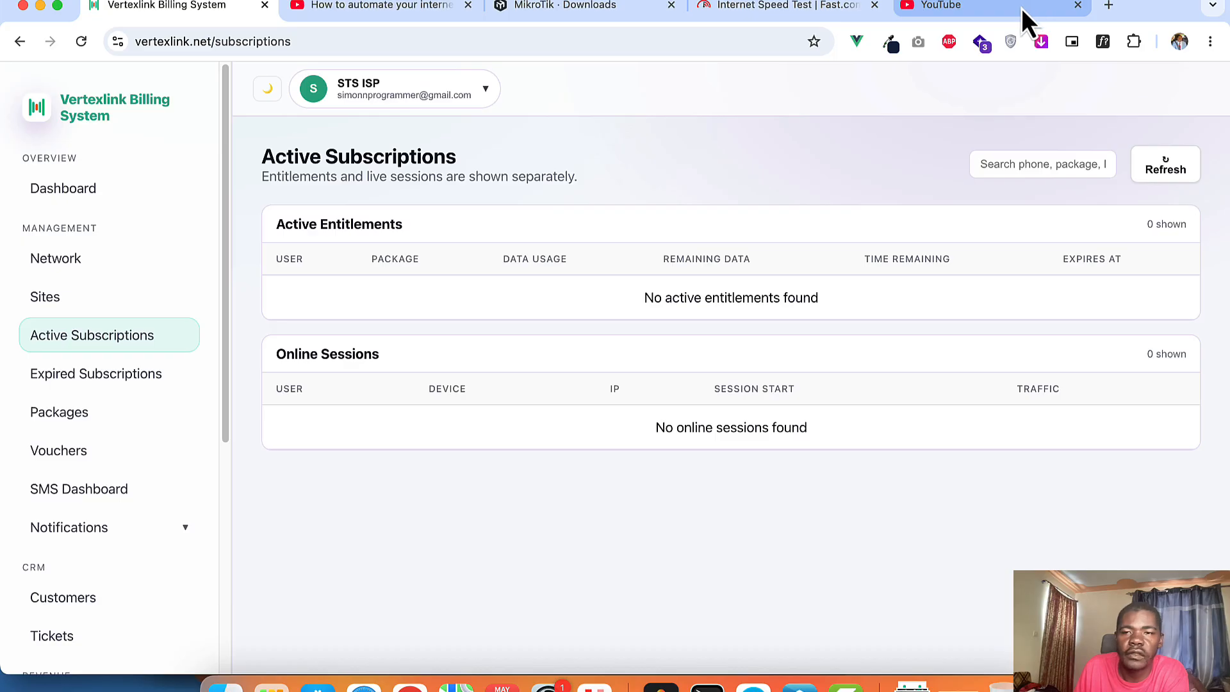
click(1021, 9)
click(79, 44)
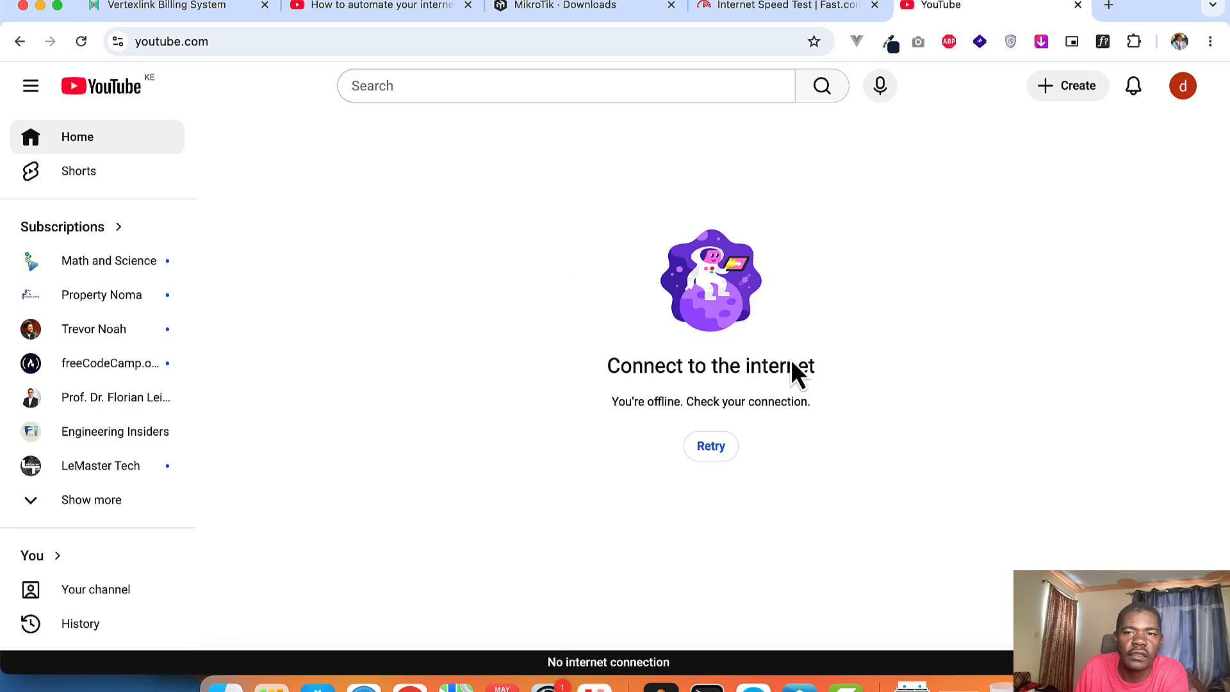
click(79, 42)
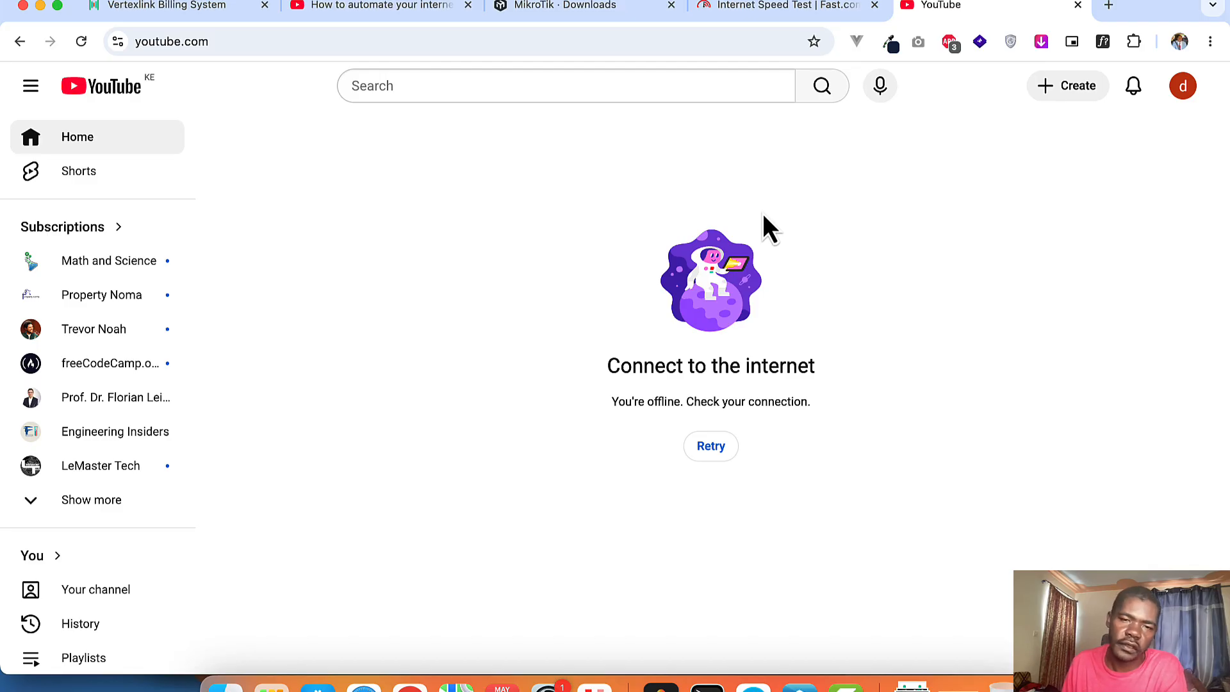
Step: Review the Dashboard: Ksh 5.00 revenue, 0 active sessions, 67.39 MB used today
click(165, 7)
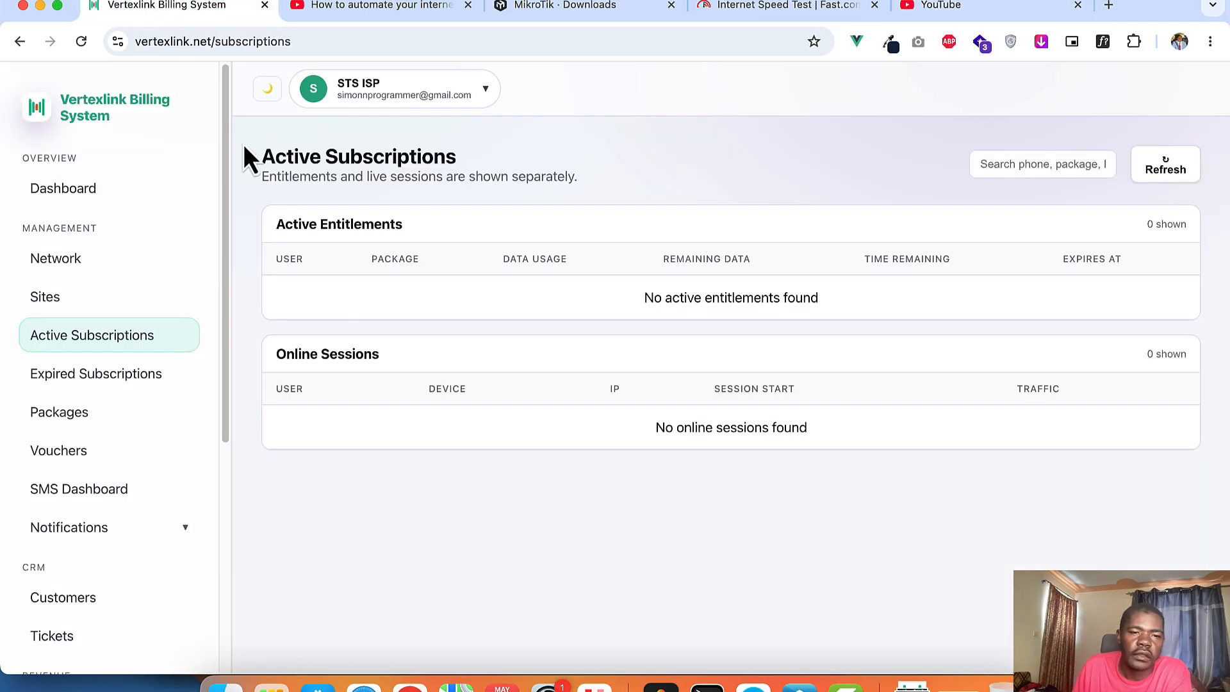
click(85, 206)
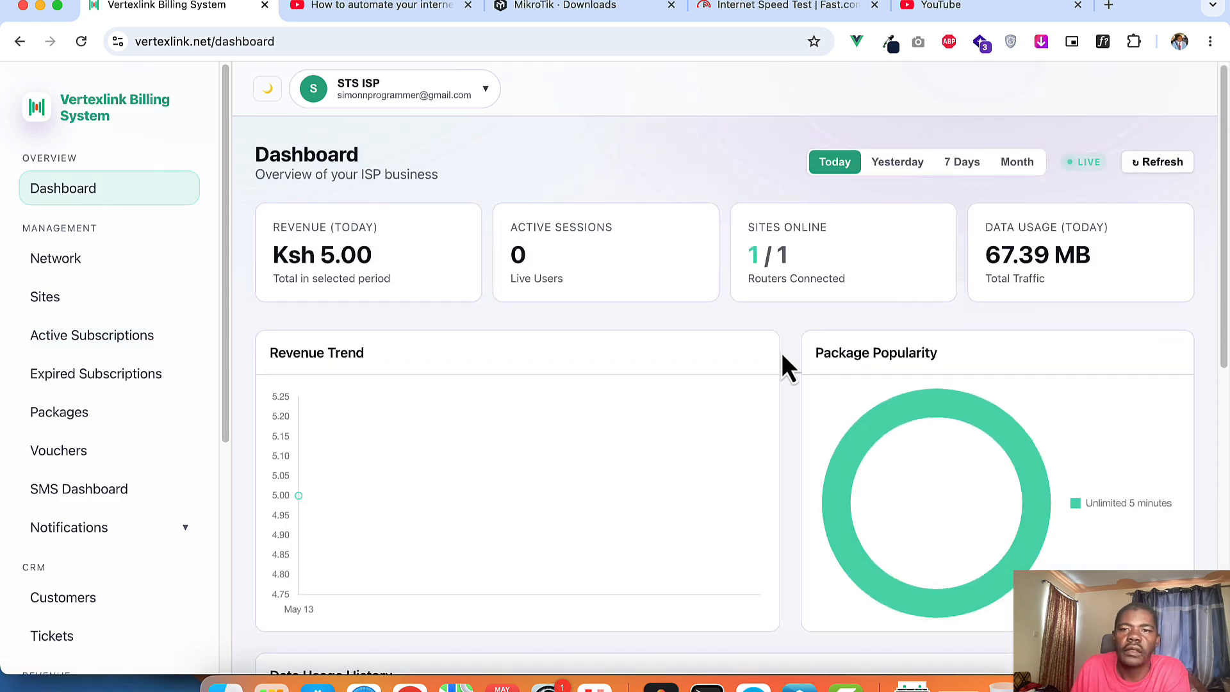
scroll(796, 384, down, 5)
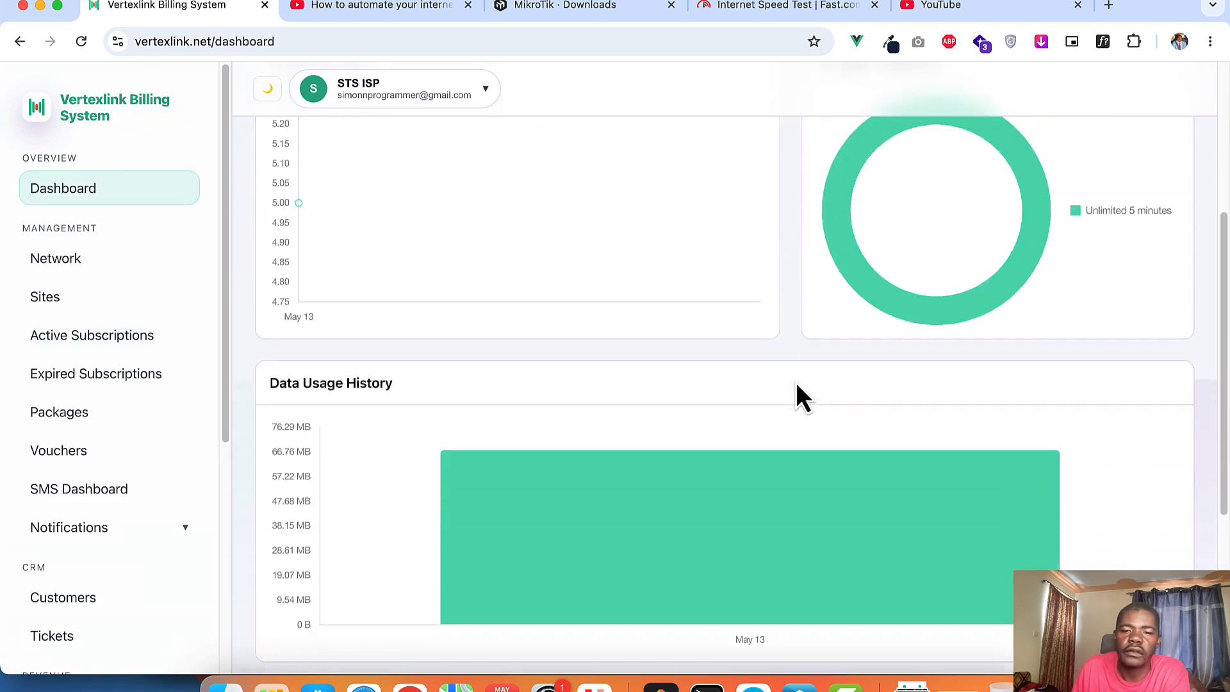
scroll(802, 401, down, 5)
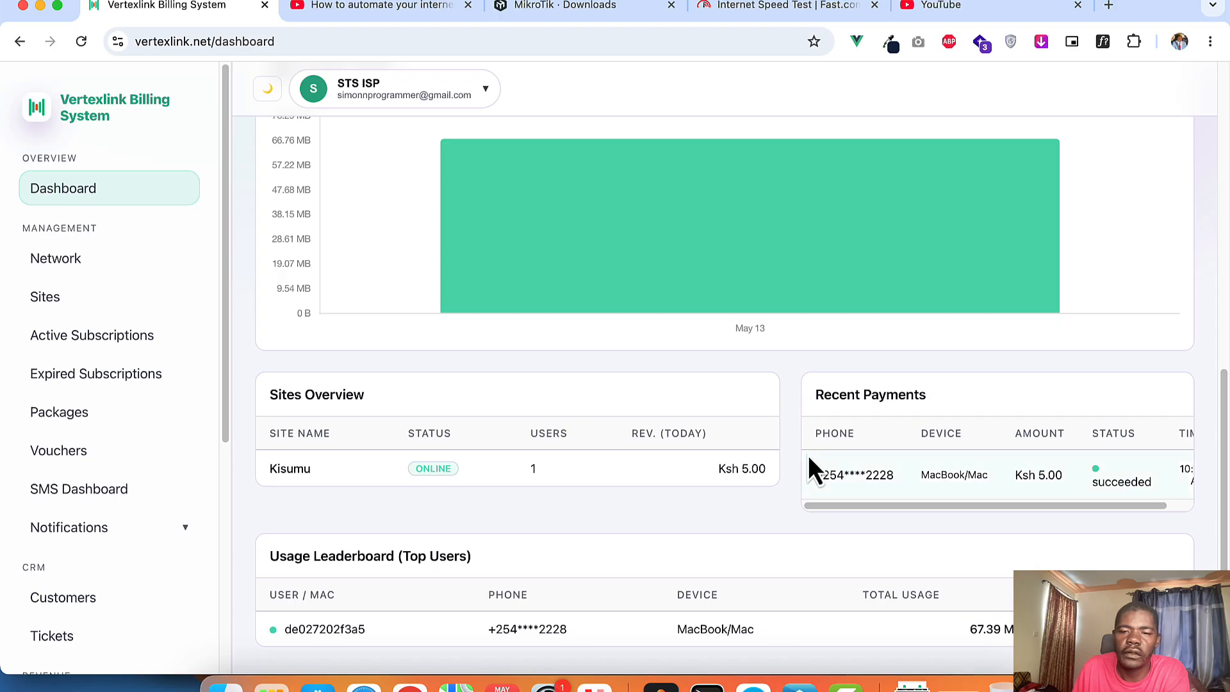
scroll(808, 467, up, 10)
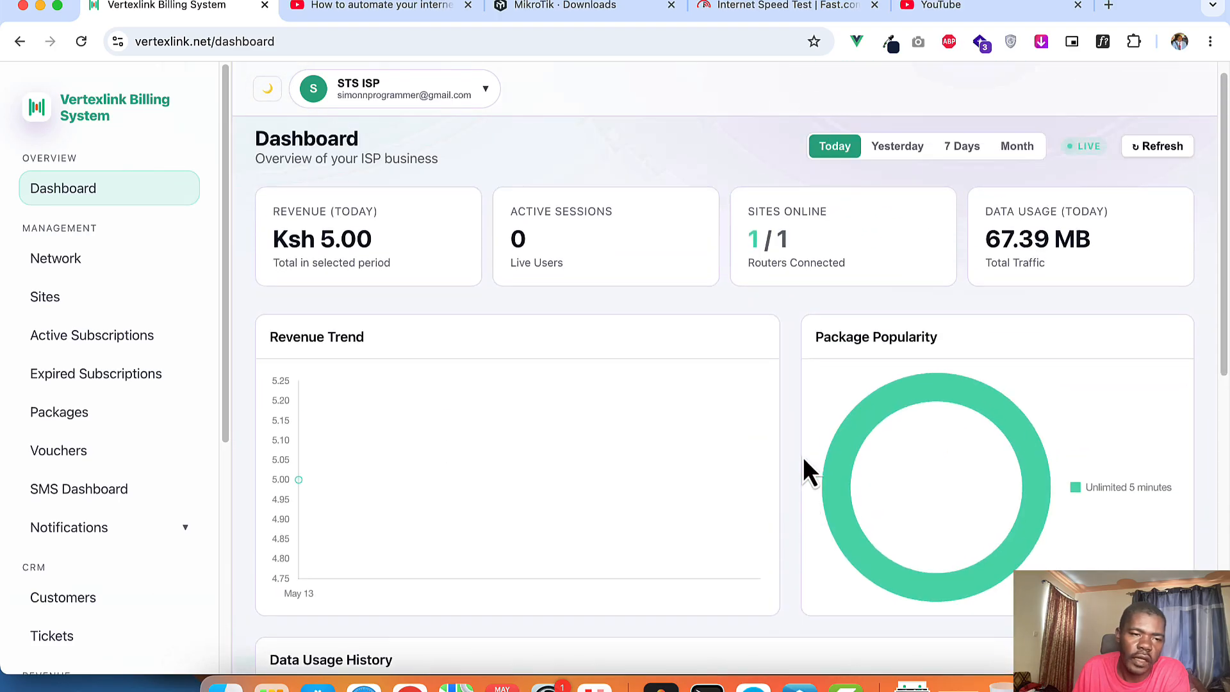